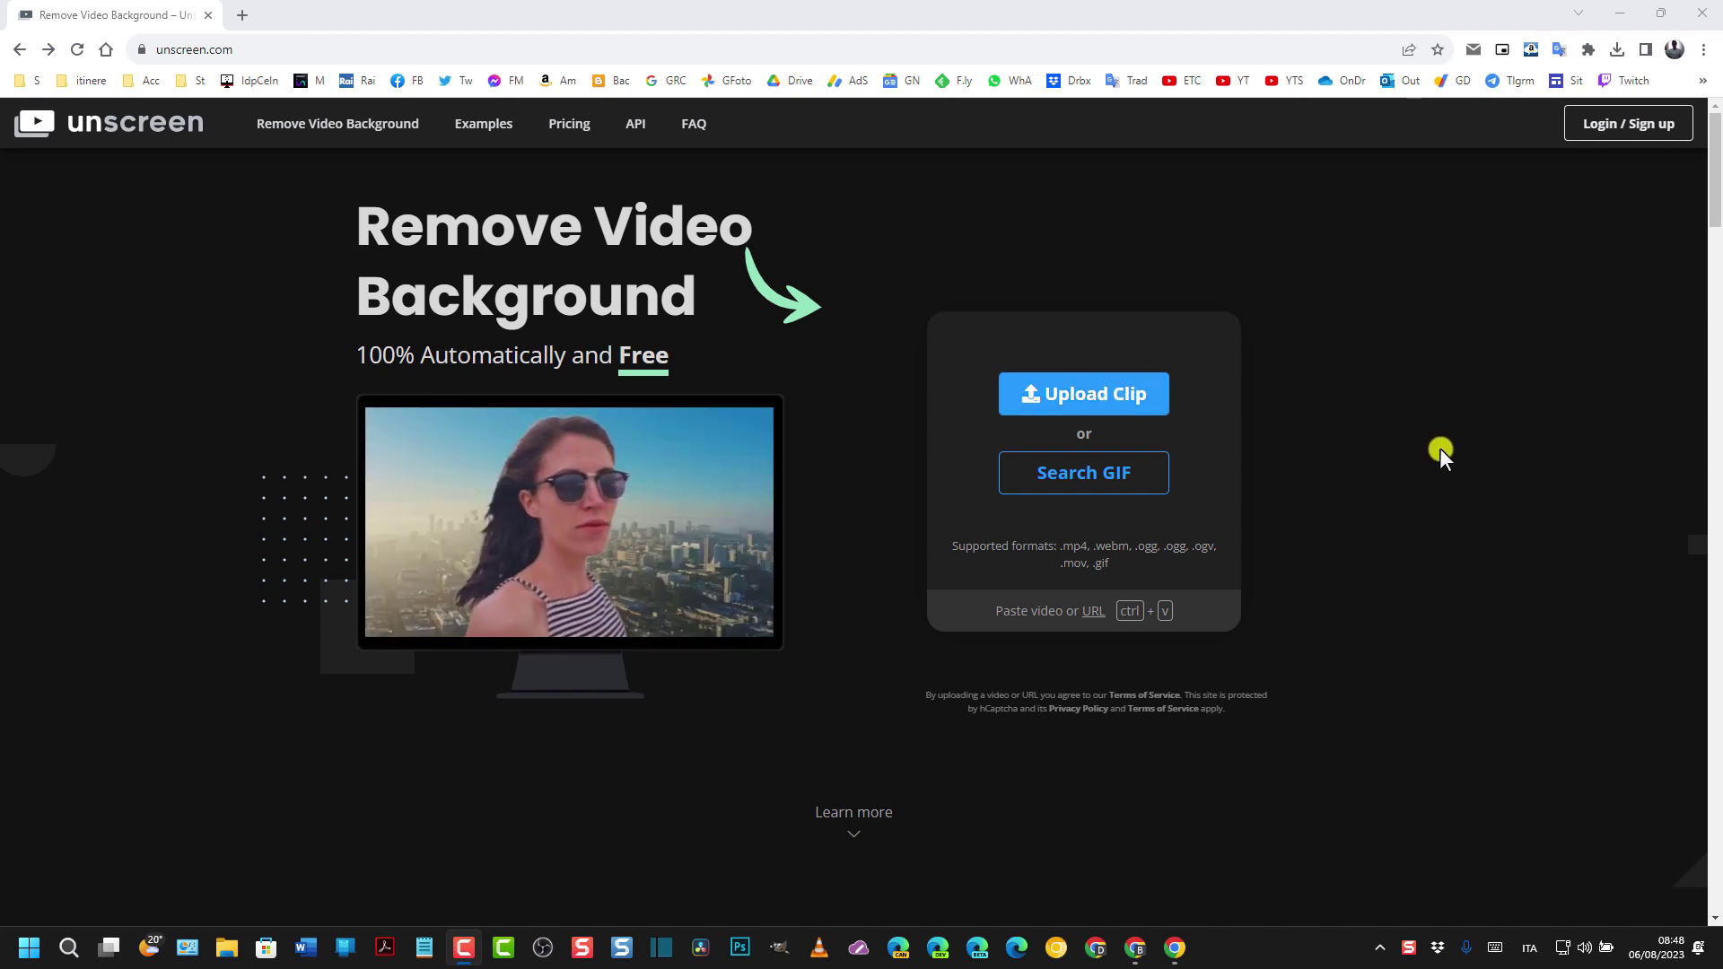
# Open the Unscreen pricing page in a separate tab, review the subscription plans, and close it.
pyautogui.middleClick(574, 124)
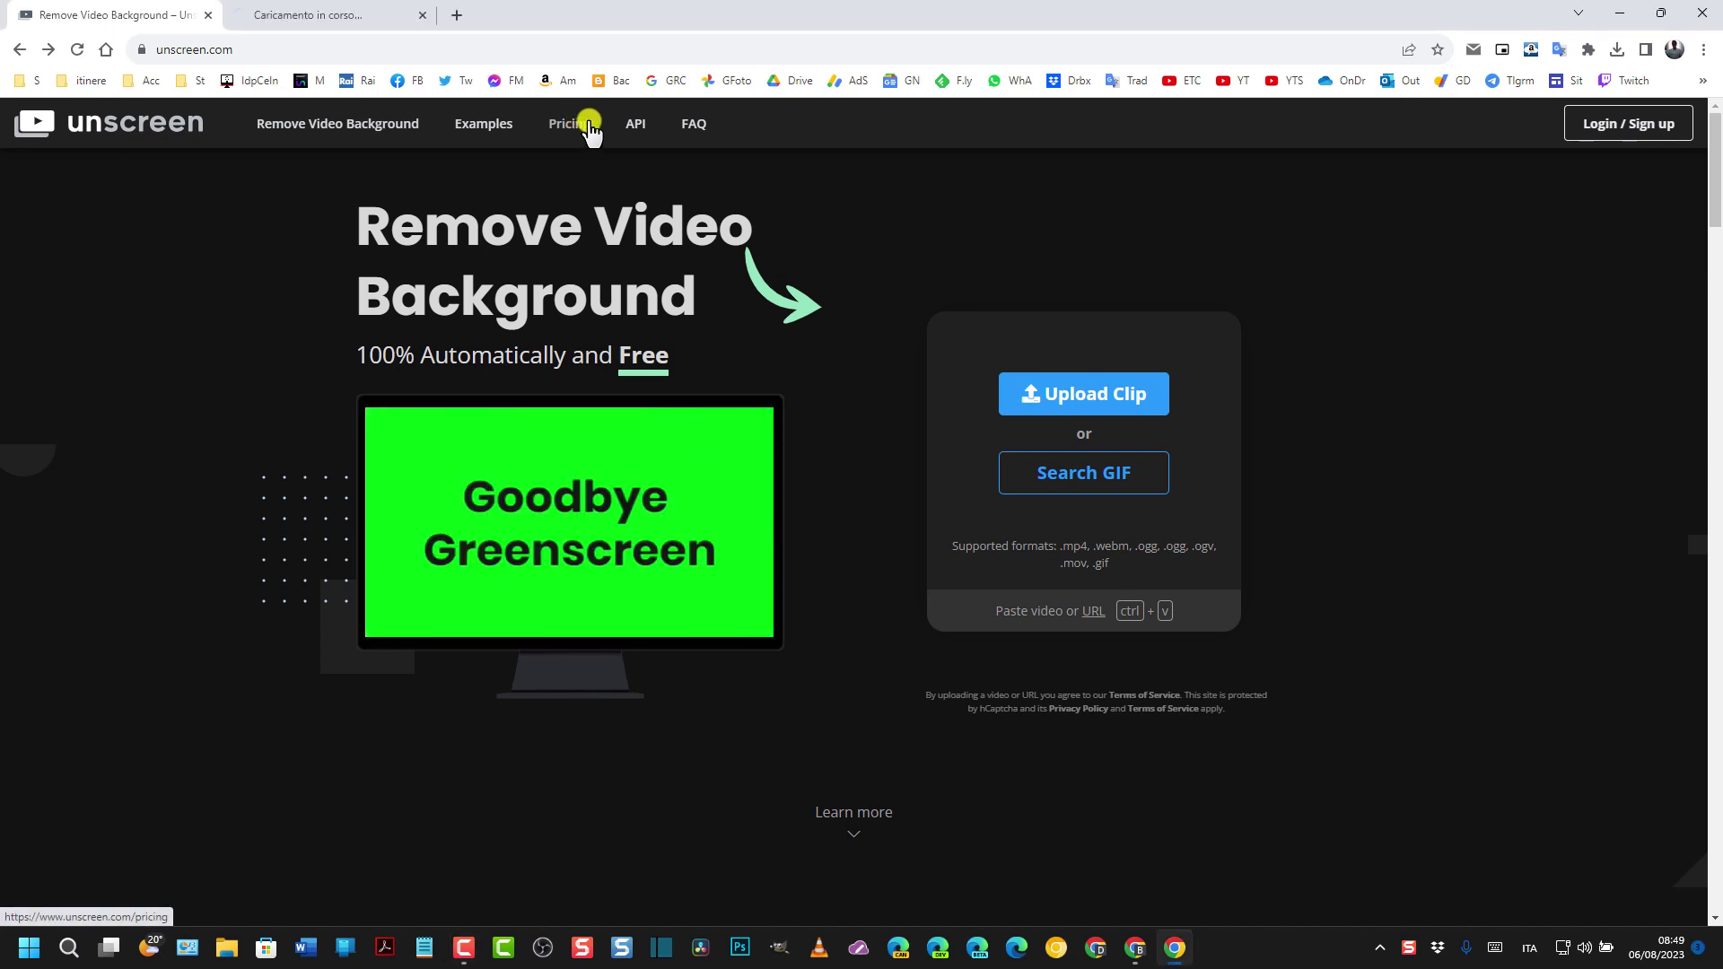
pyautogui.click(325, 16)
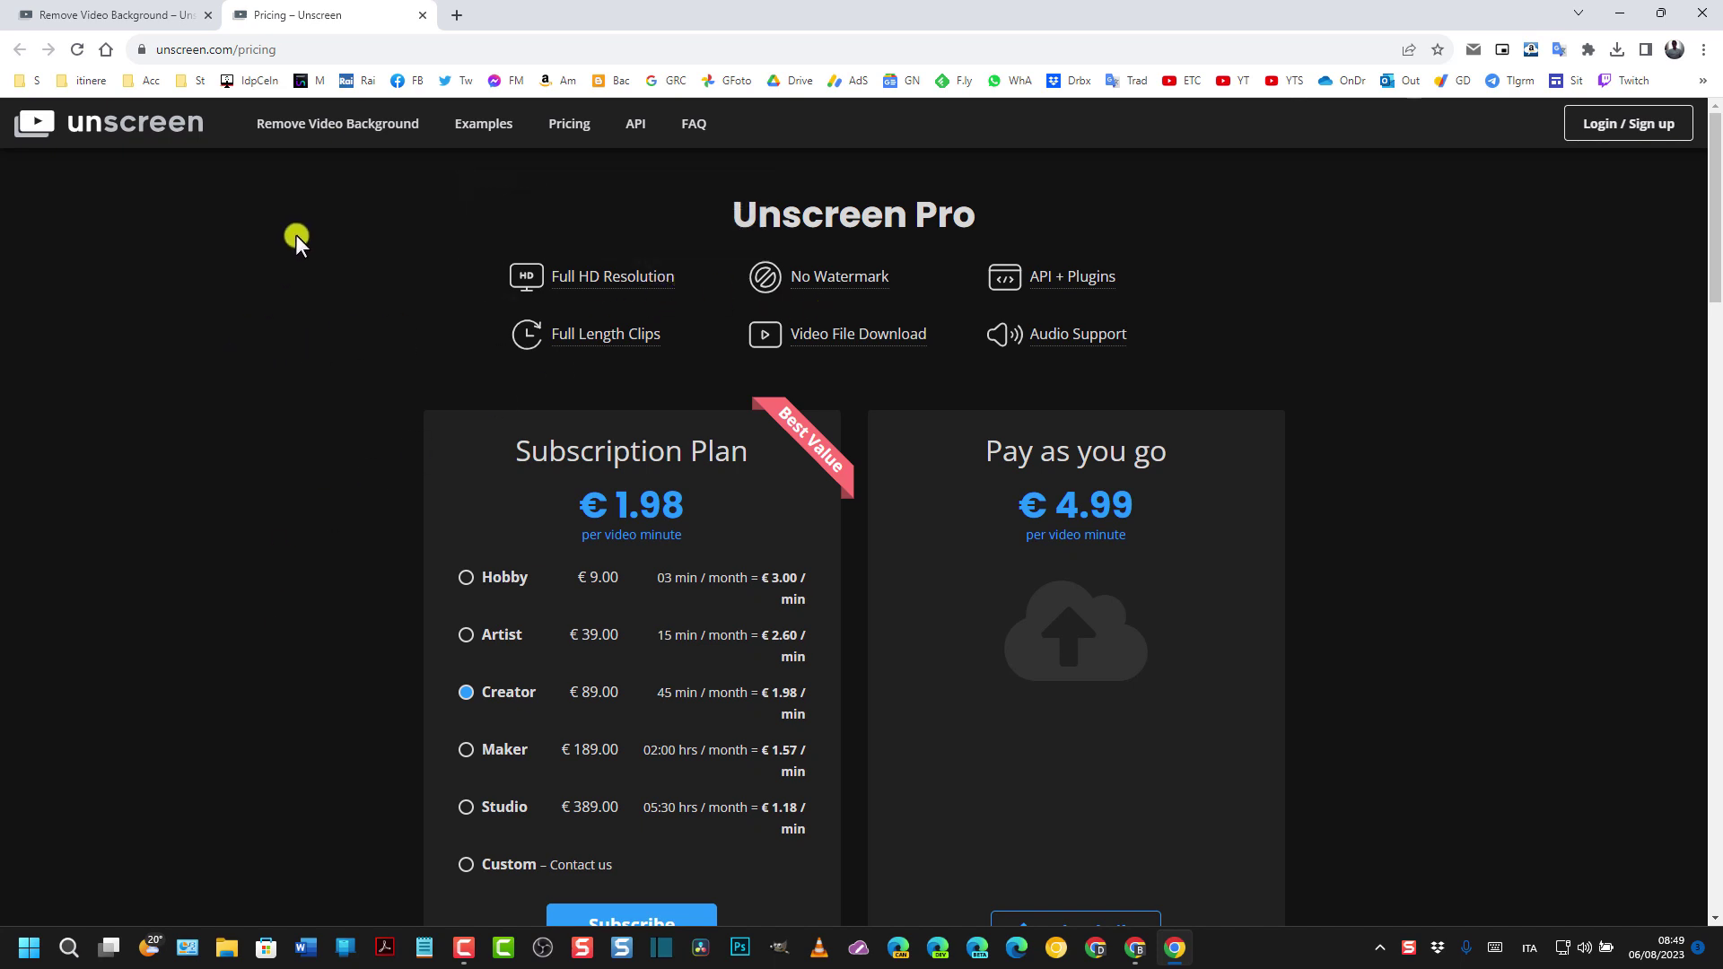
pyautogui.click(94, 16)
pyautogui.click(423, 15)
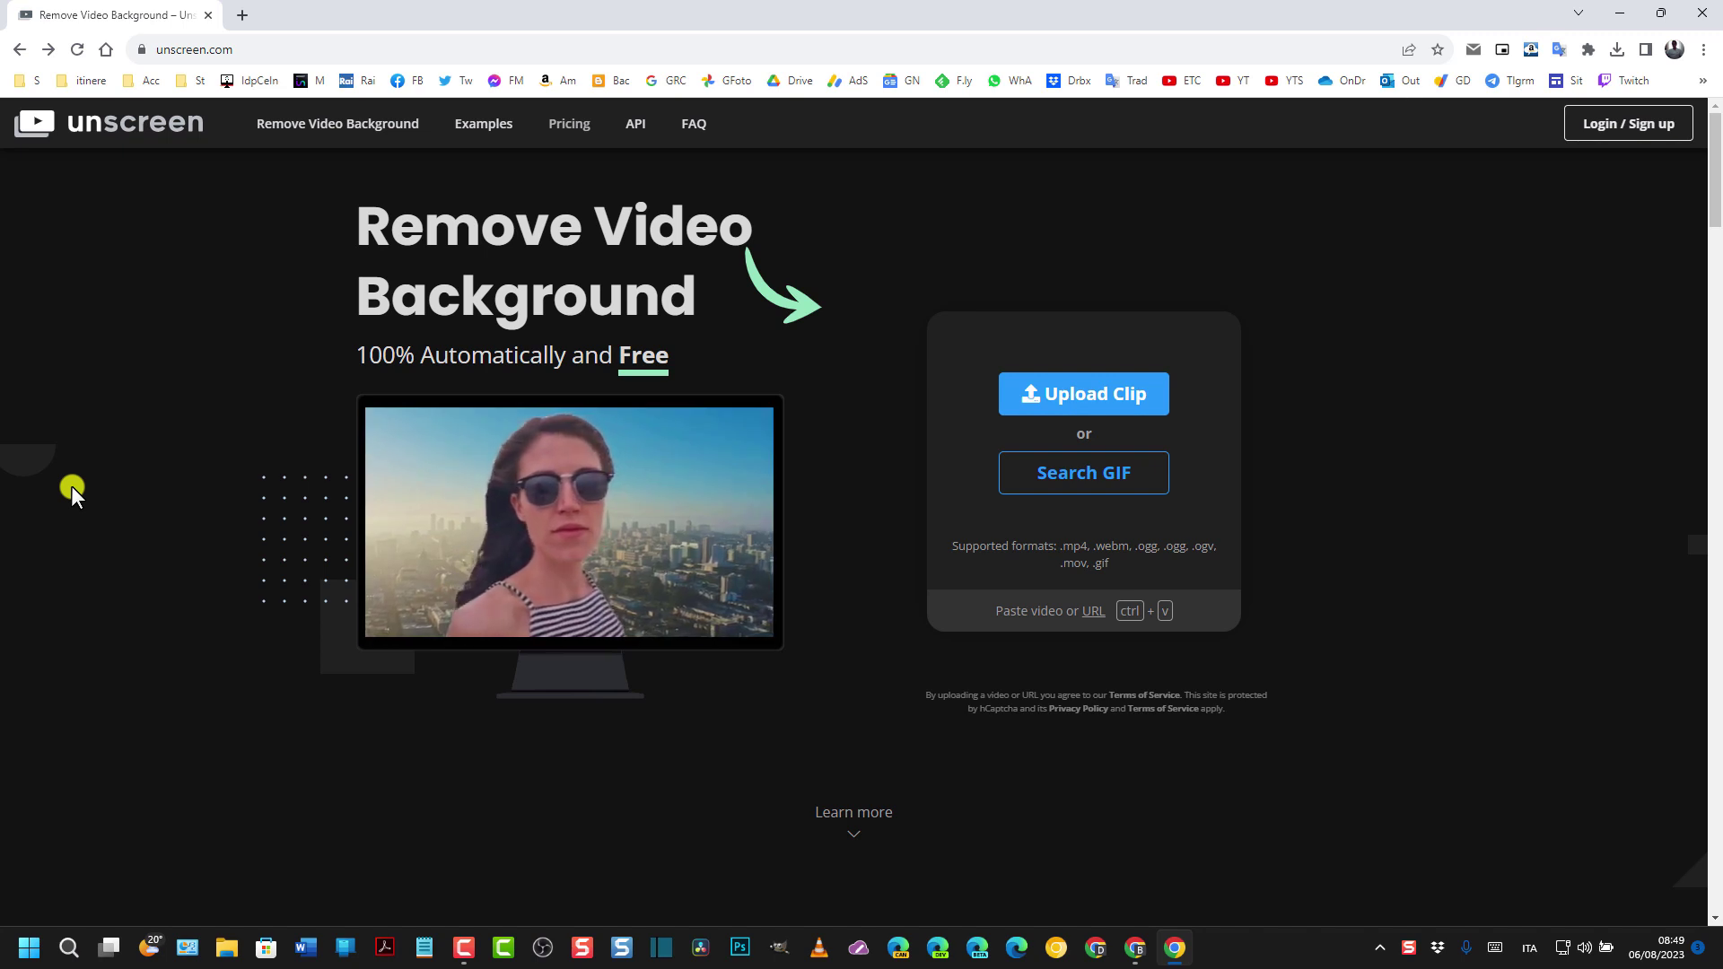
# Switch to Shotcut, show the playlist, and add video-sfondo.mp4 from the Downloads folder to it.
pyautogui.click(659, 949)
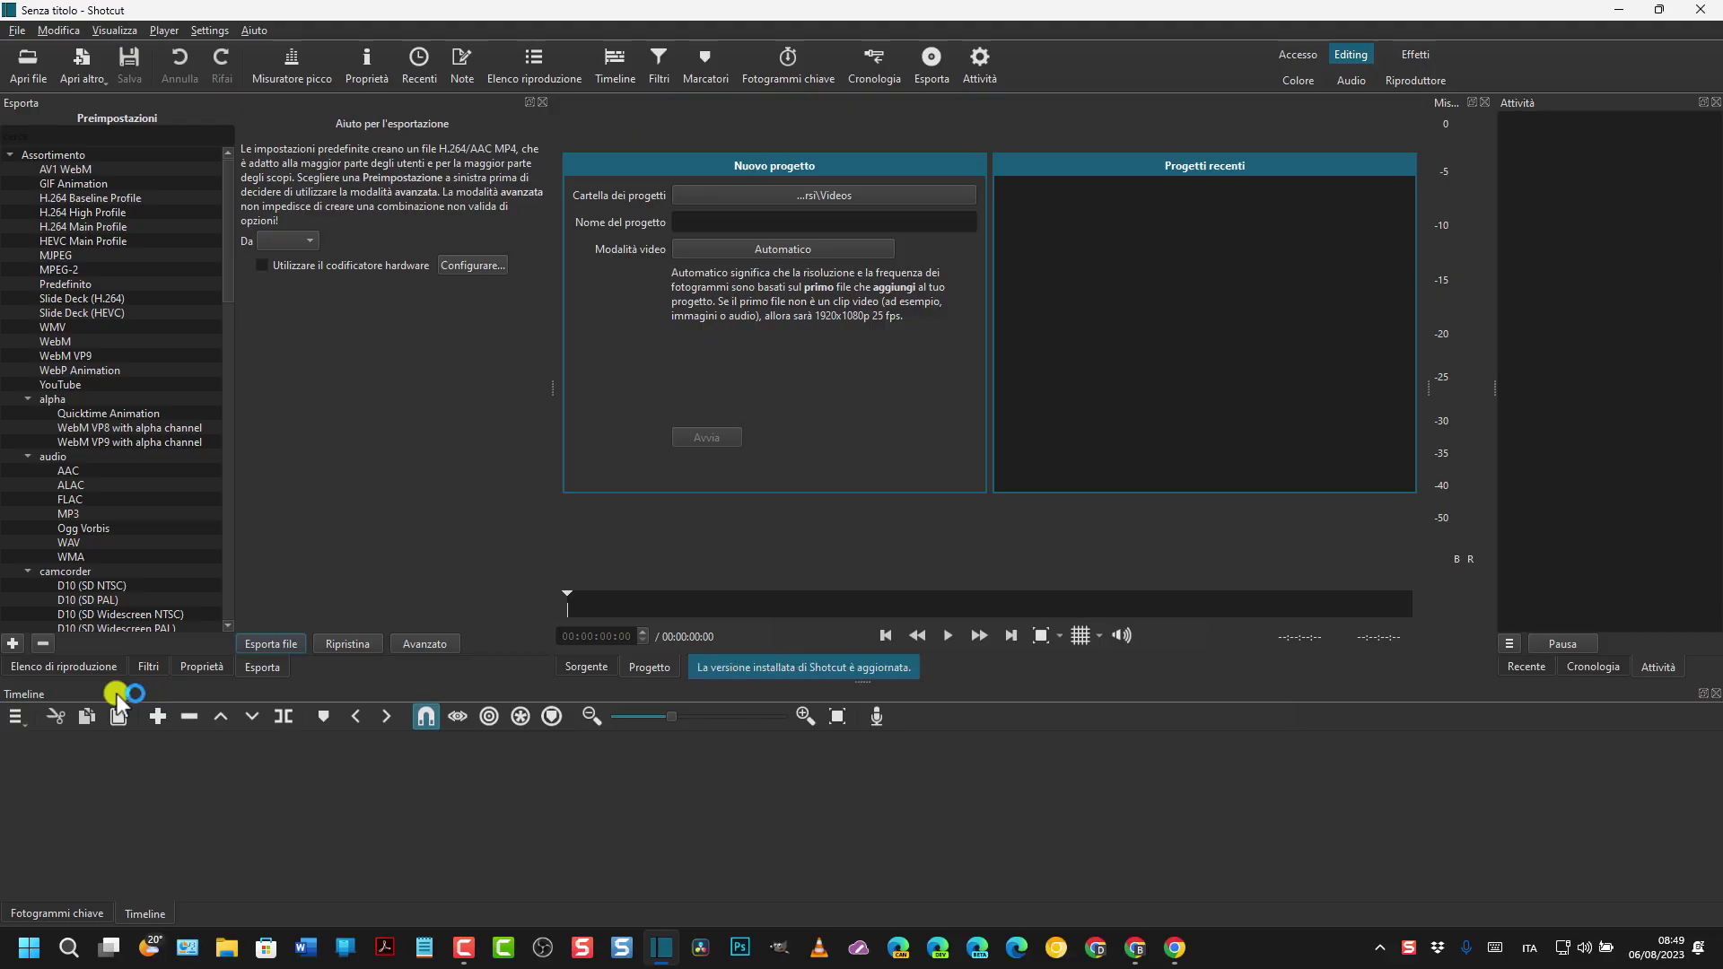
pyautogui.click(536, 64)
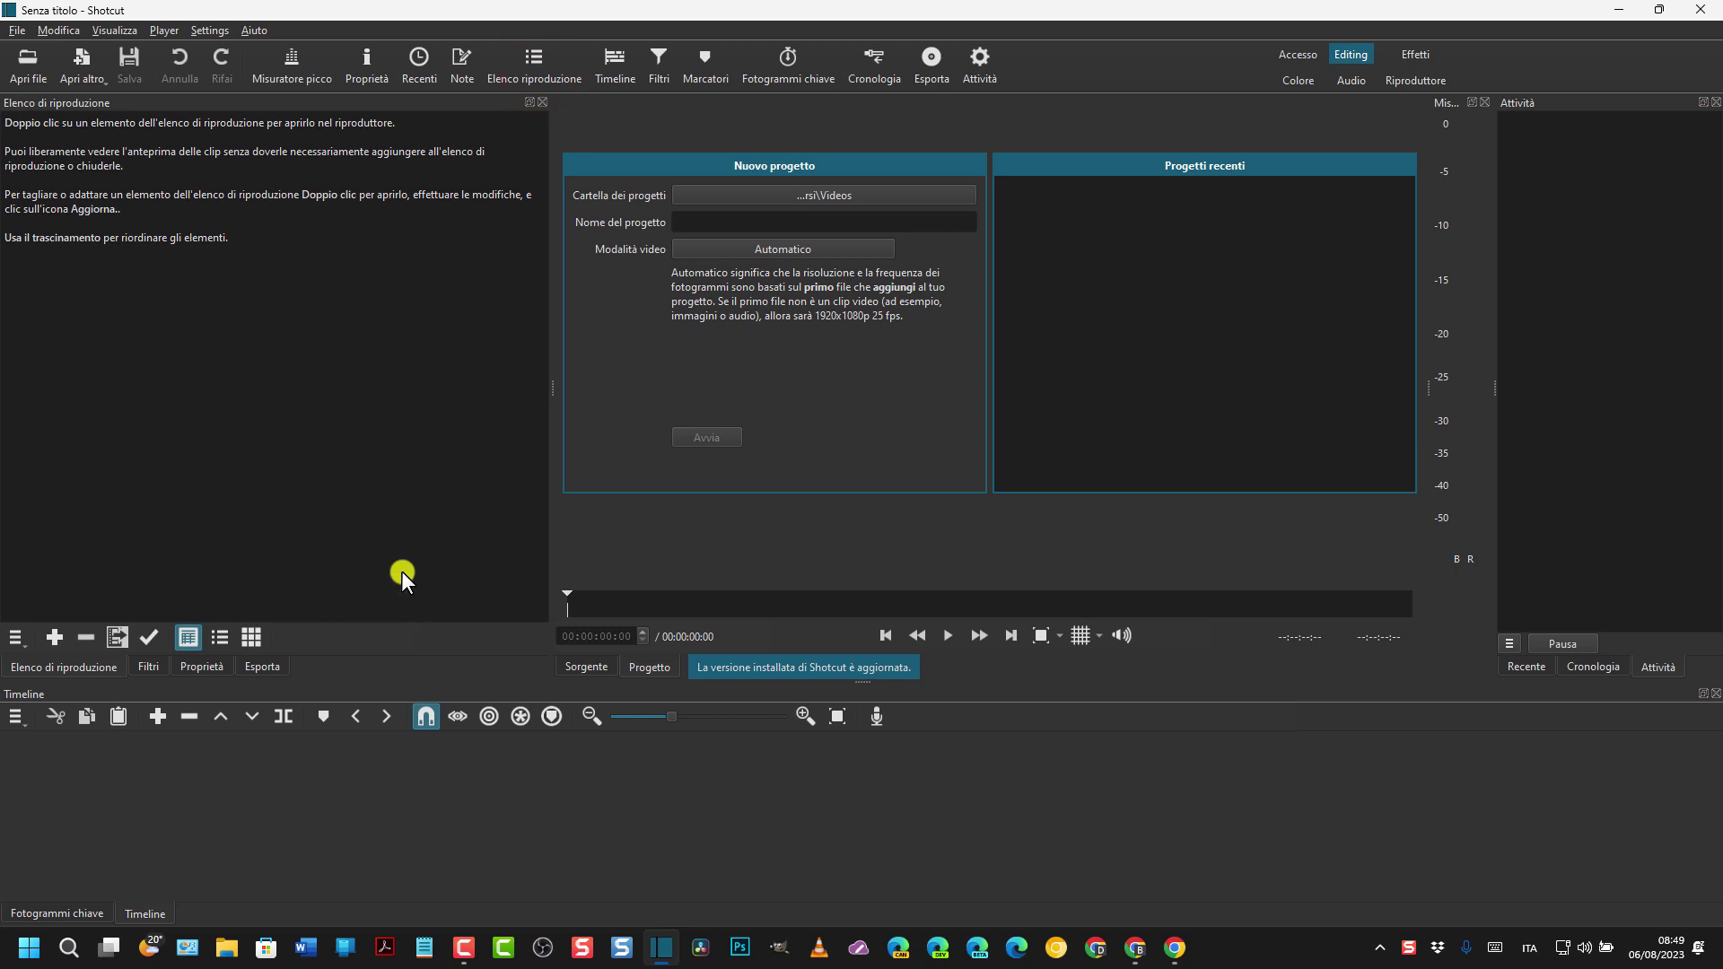
pyautogui.click(229, 949)
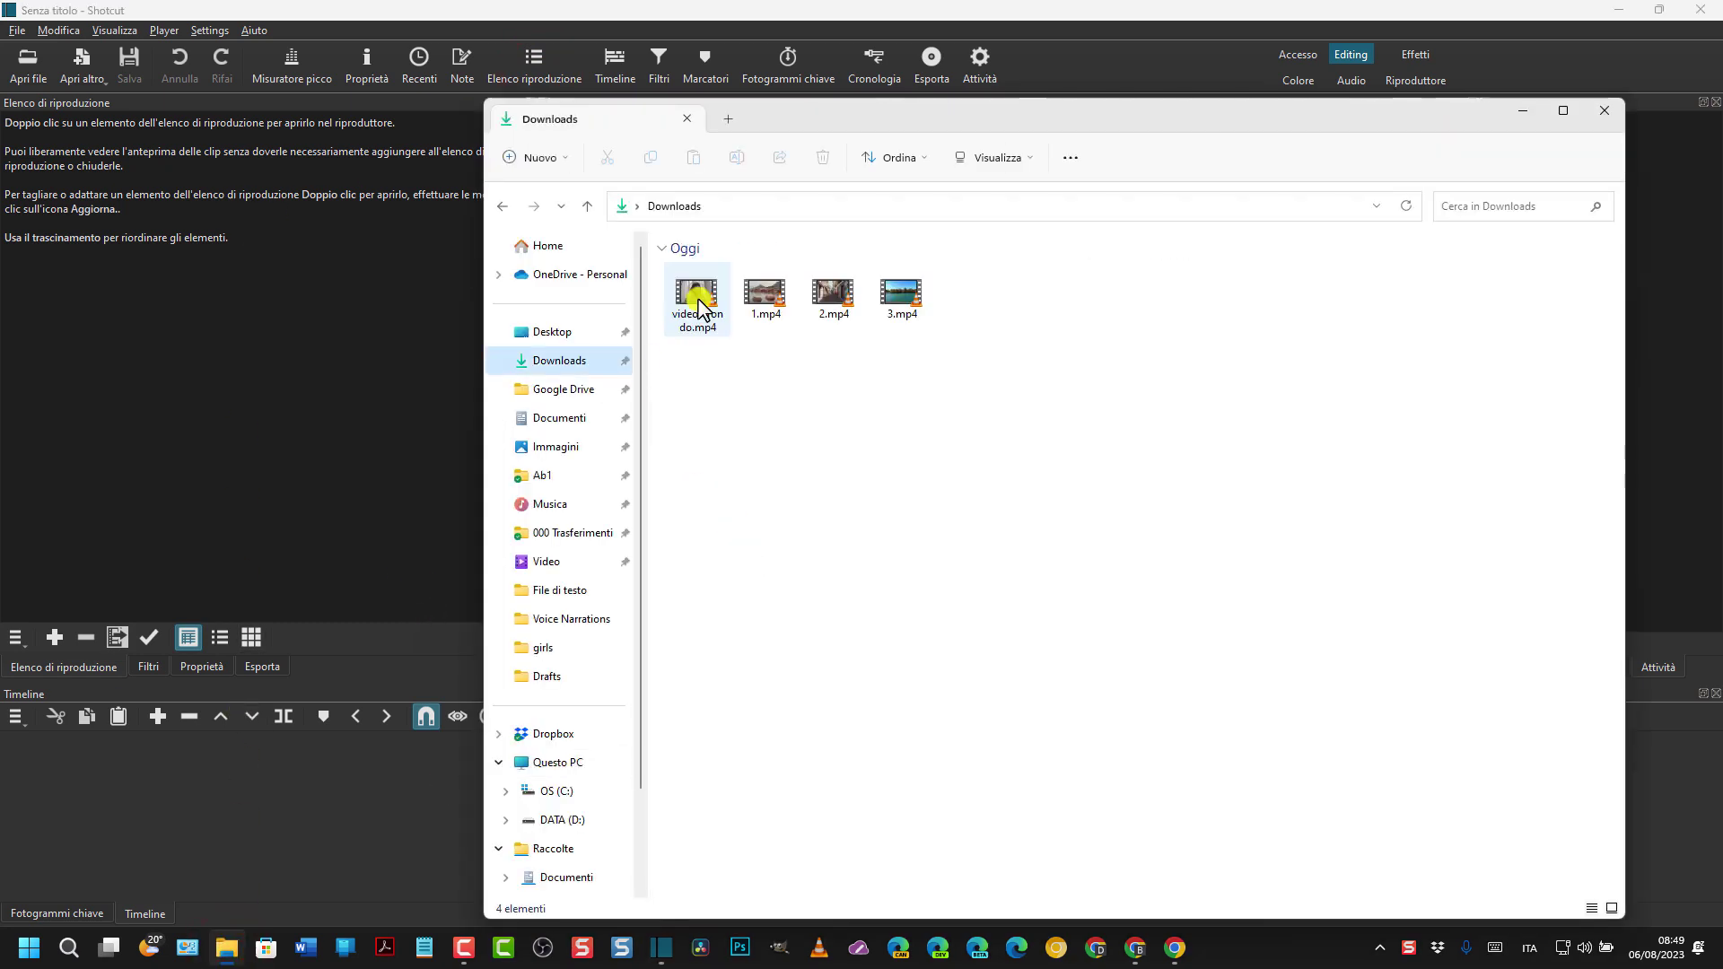
pyautogui.moveTo(698, 305); pyautogui.dragTo(200, 300)
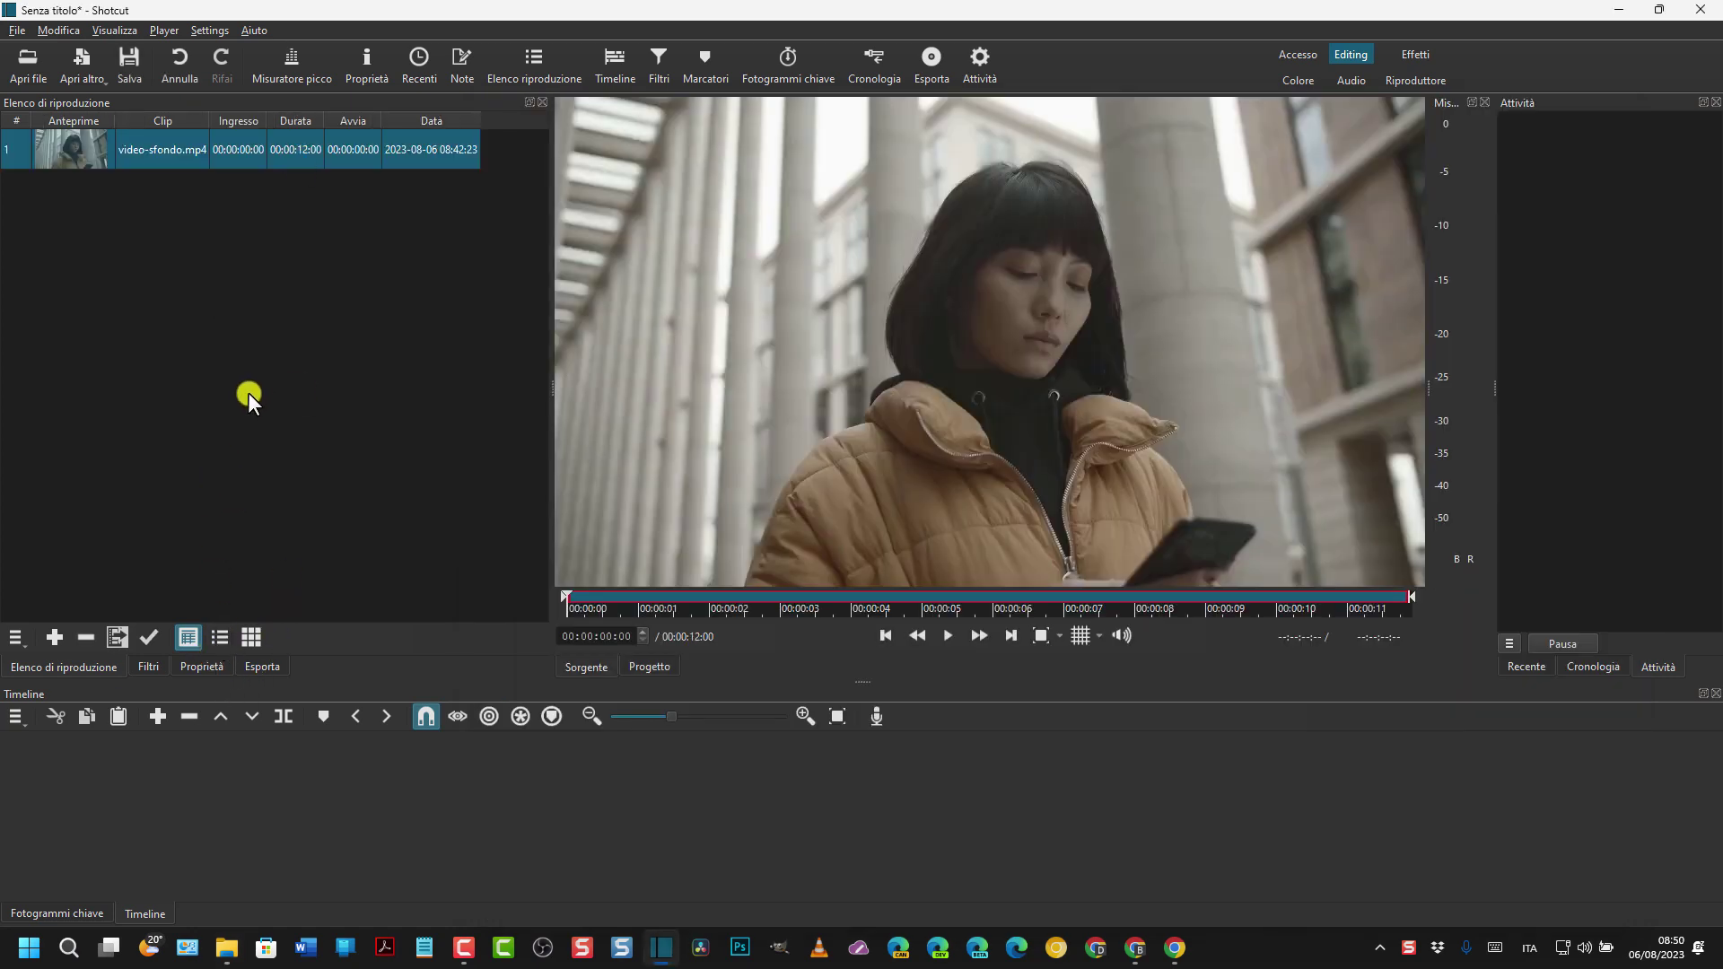
# Try the playlist's tile and icon views and return to the detailed view.
pyautogui.click(220, 637)
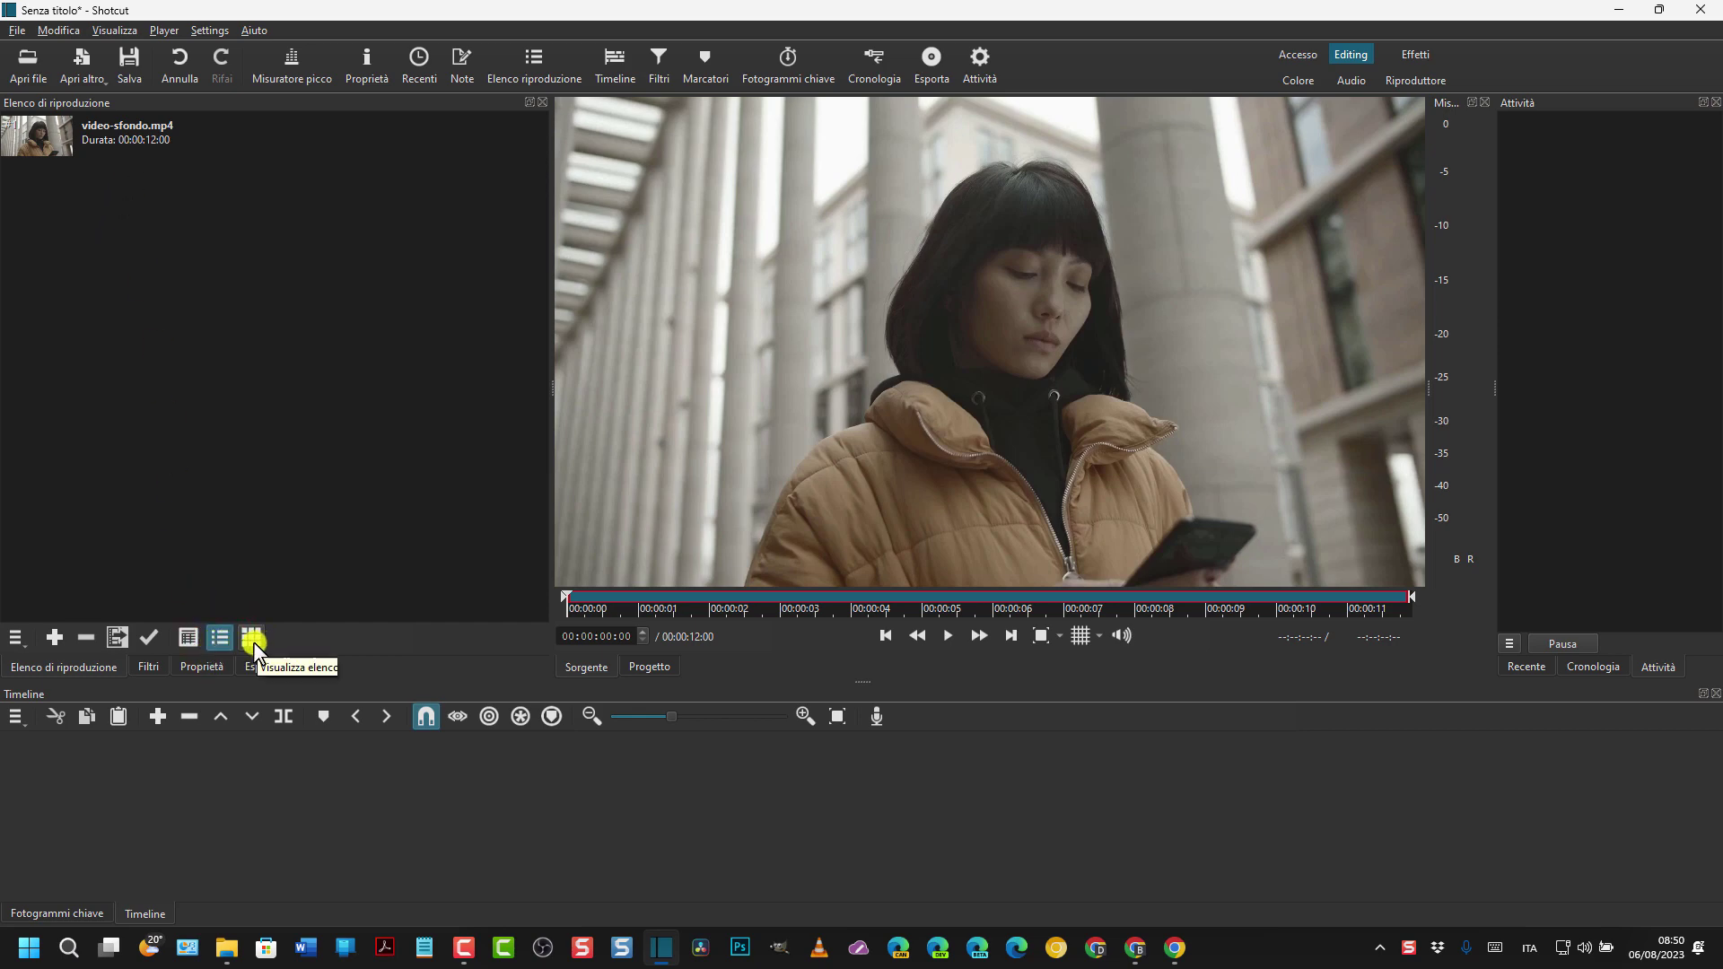
pyautogui.click(254, 644)
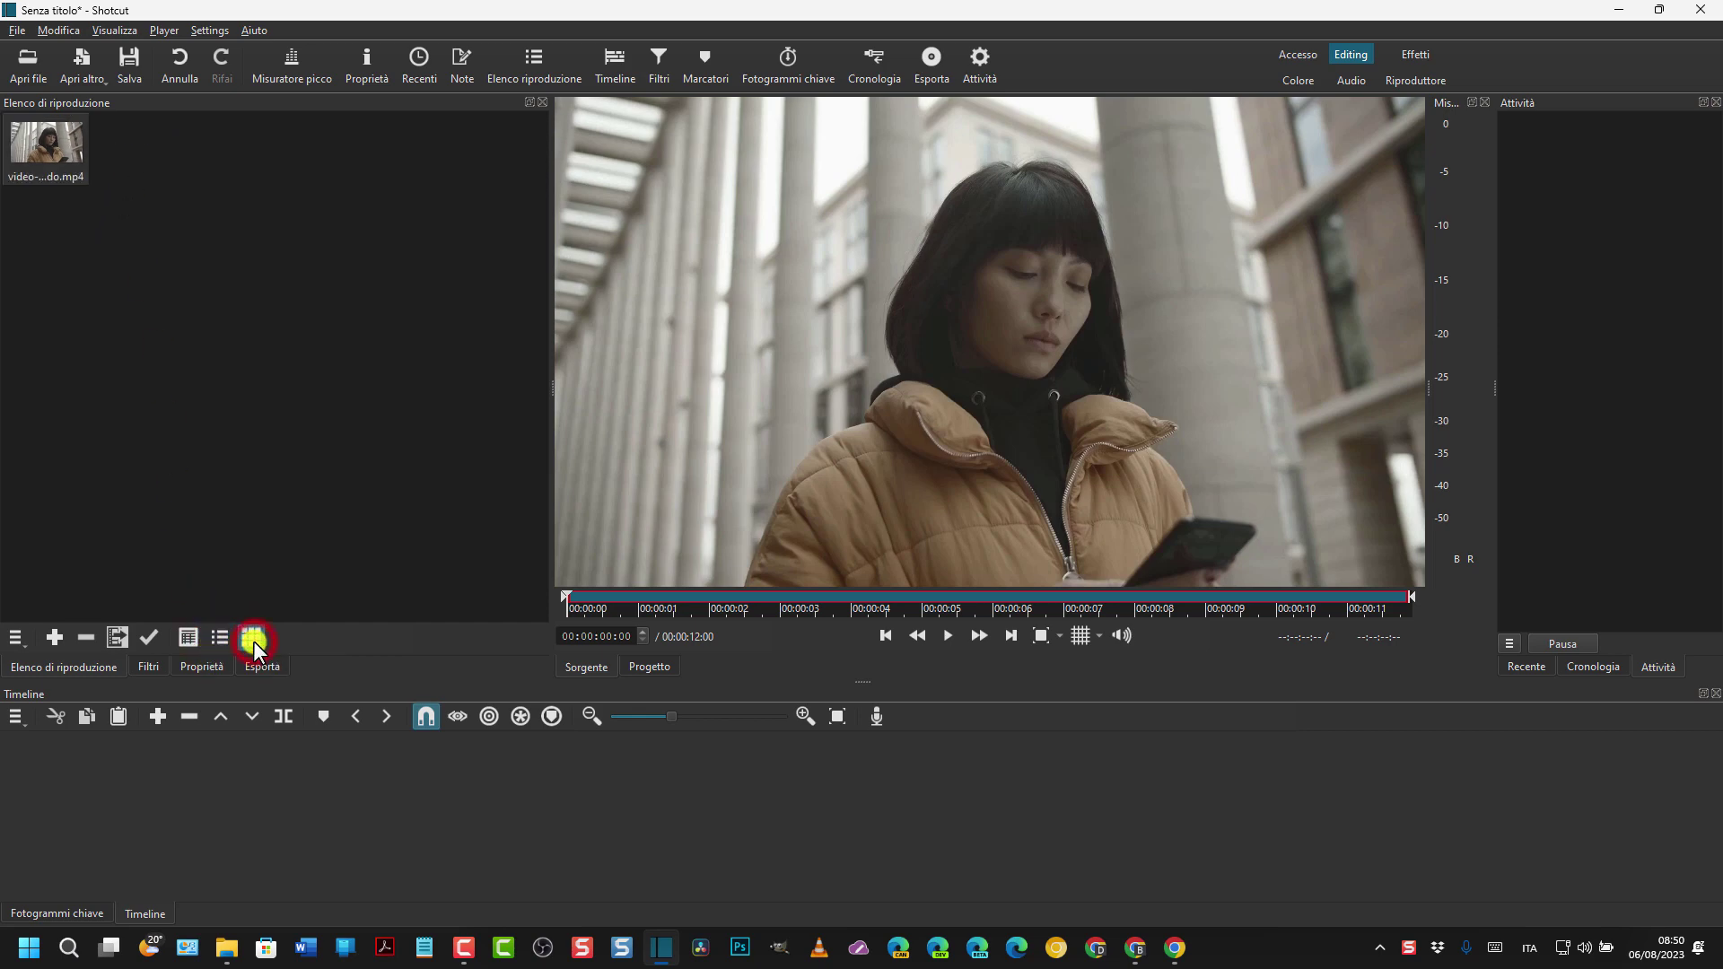
pyautogui.click(185, 639)
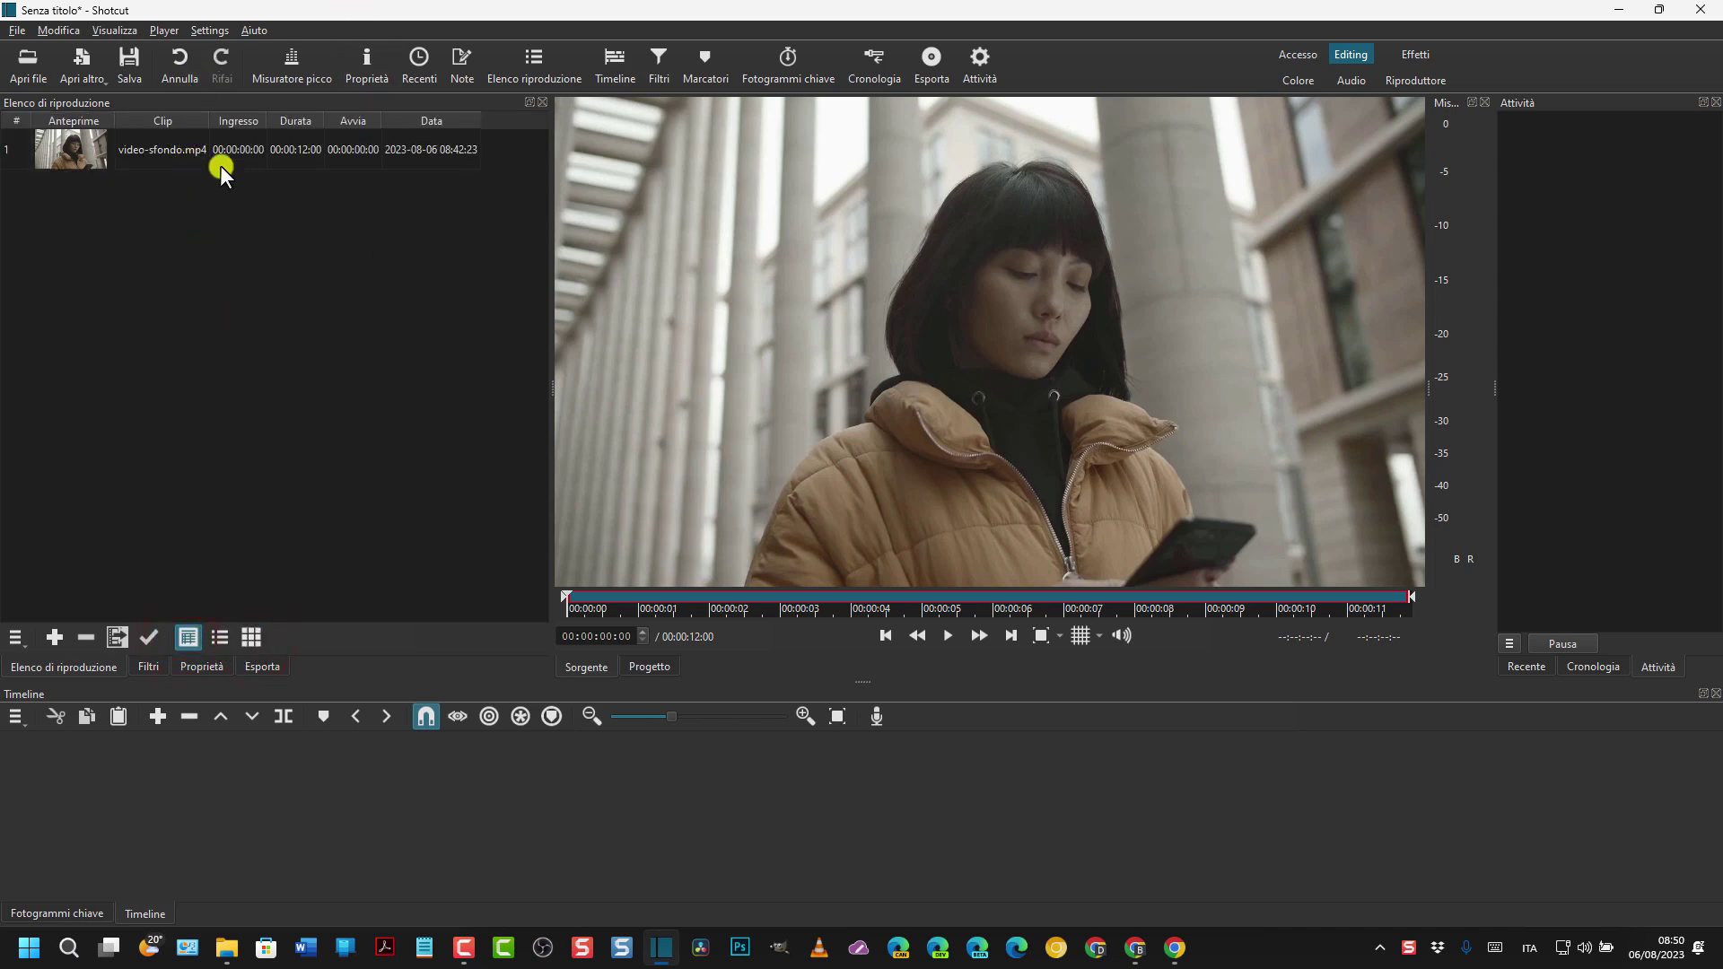
# Place video-sfondo.mp4 from the playlist on timeline track V1 and check where the clip ends.
pyautogui.click(69, 155)
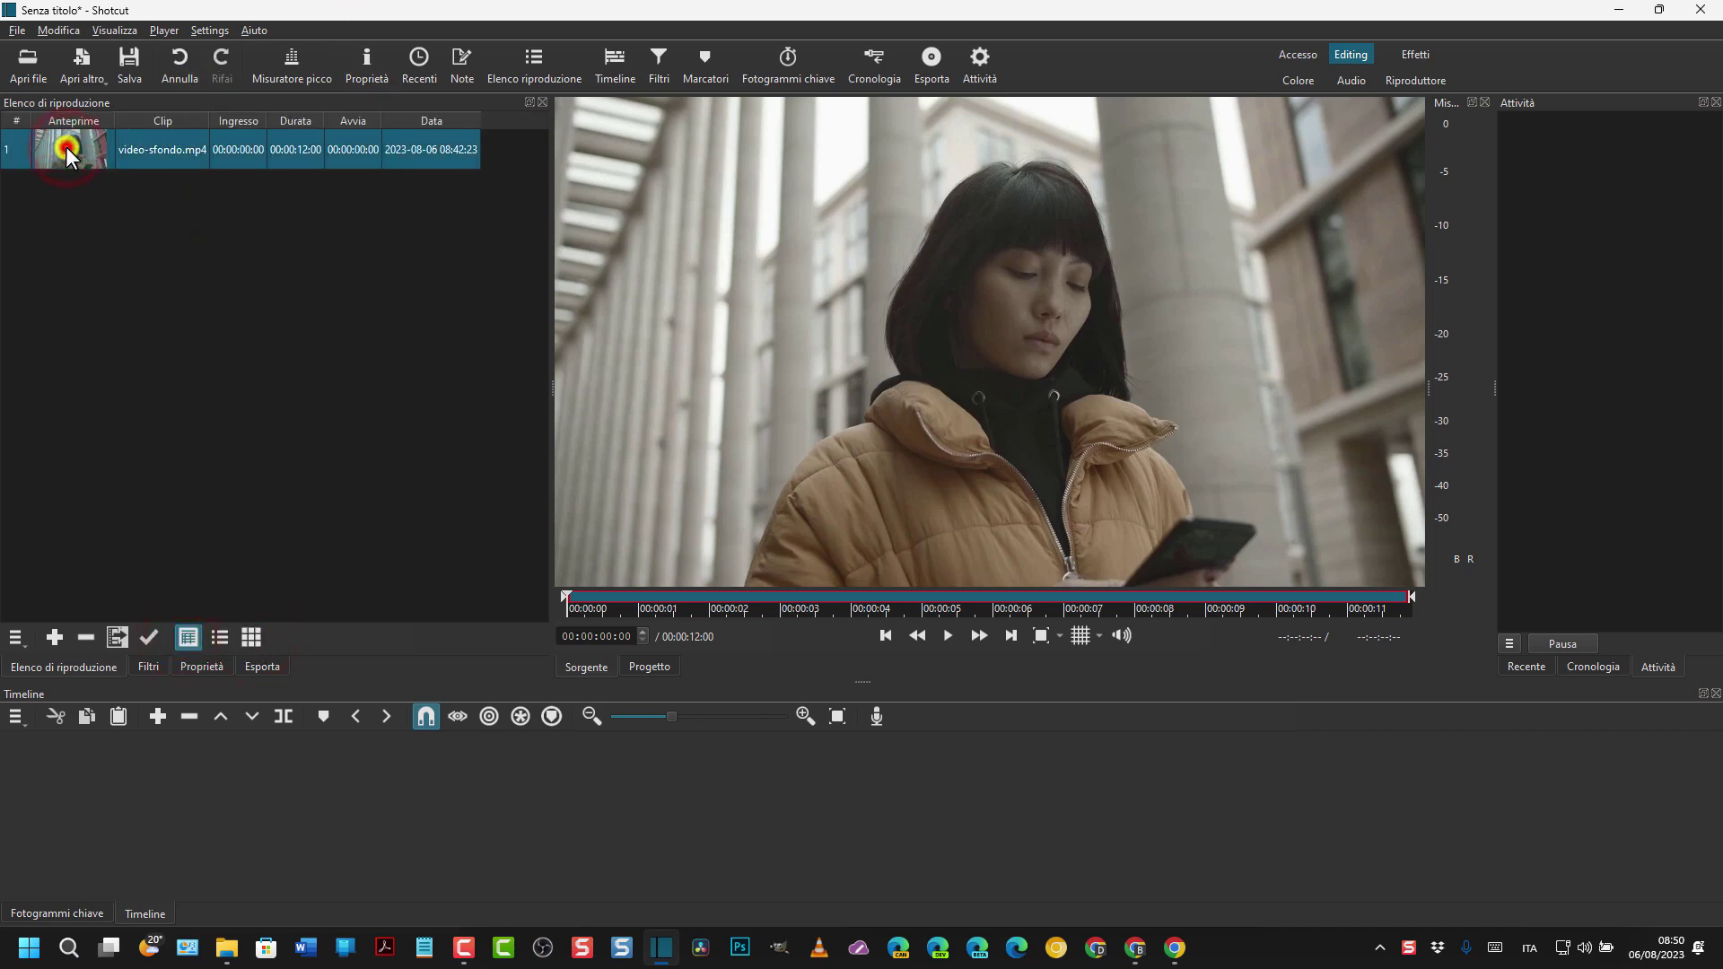
pyautogui.moveTo(69, 154); pyautogui.dragTo(287, 774)
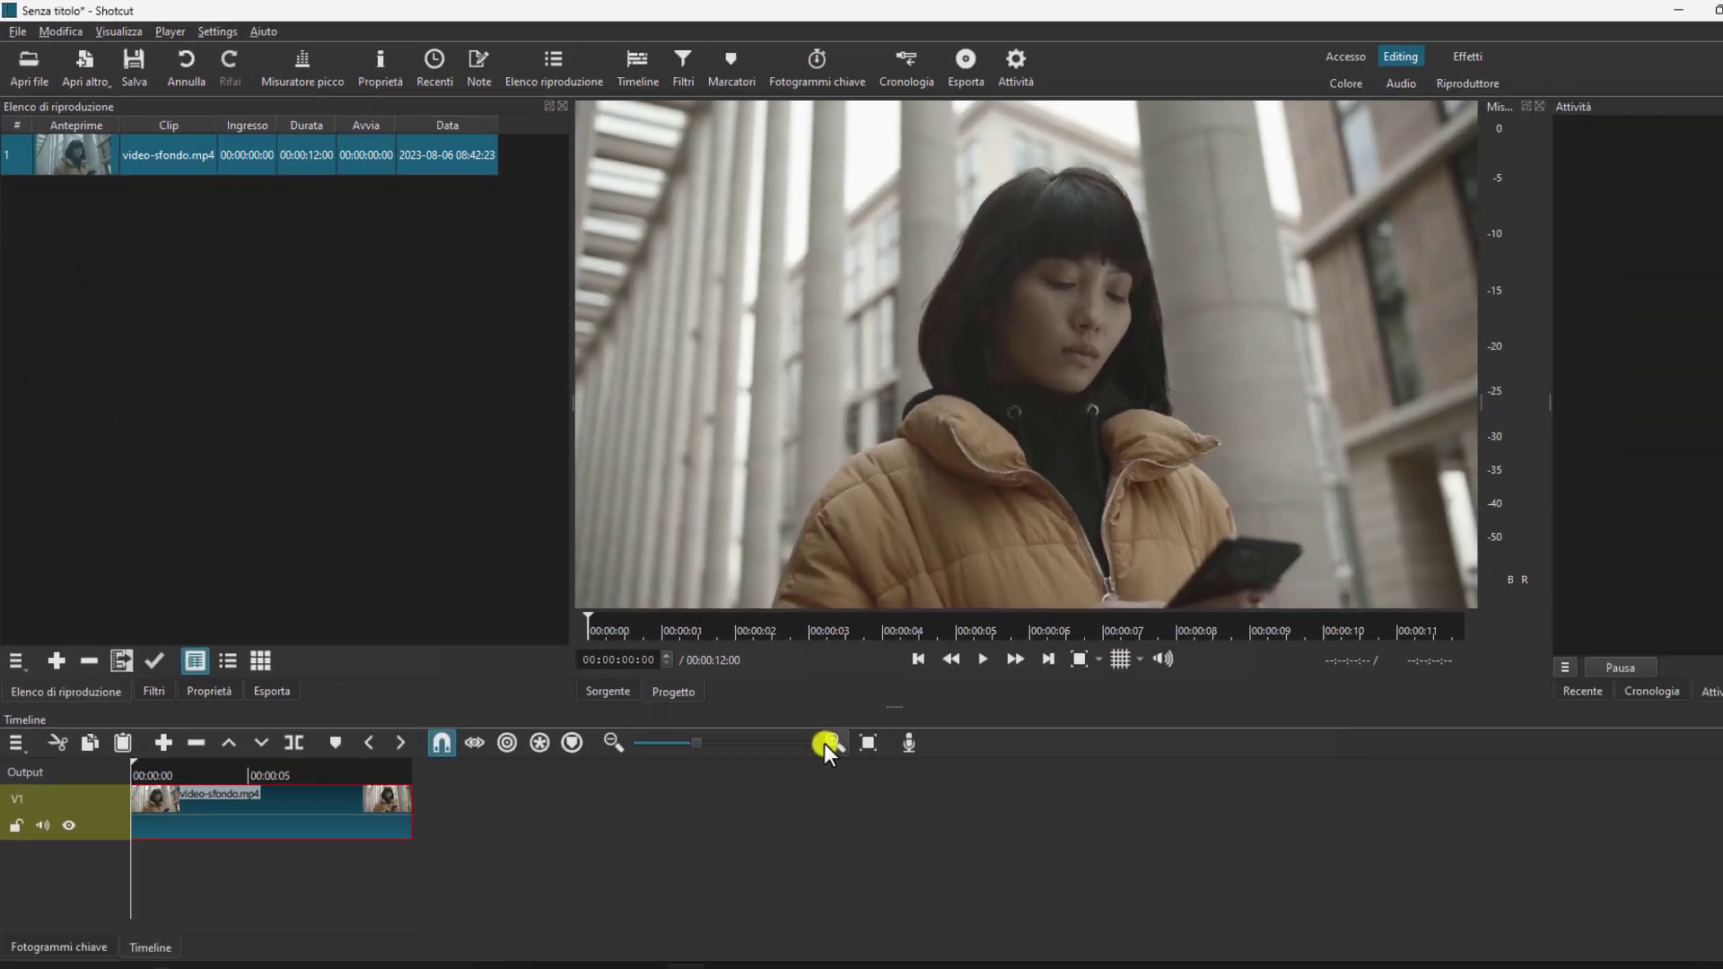
pyautogui.click(823, 743)
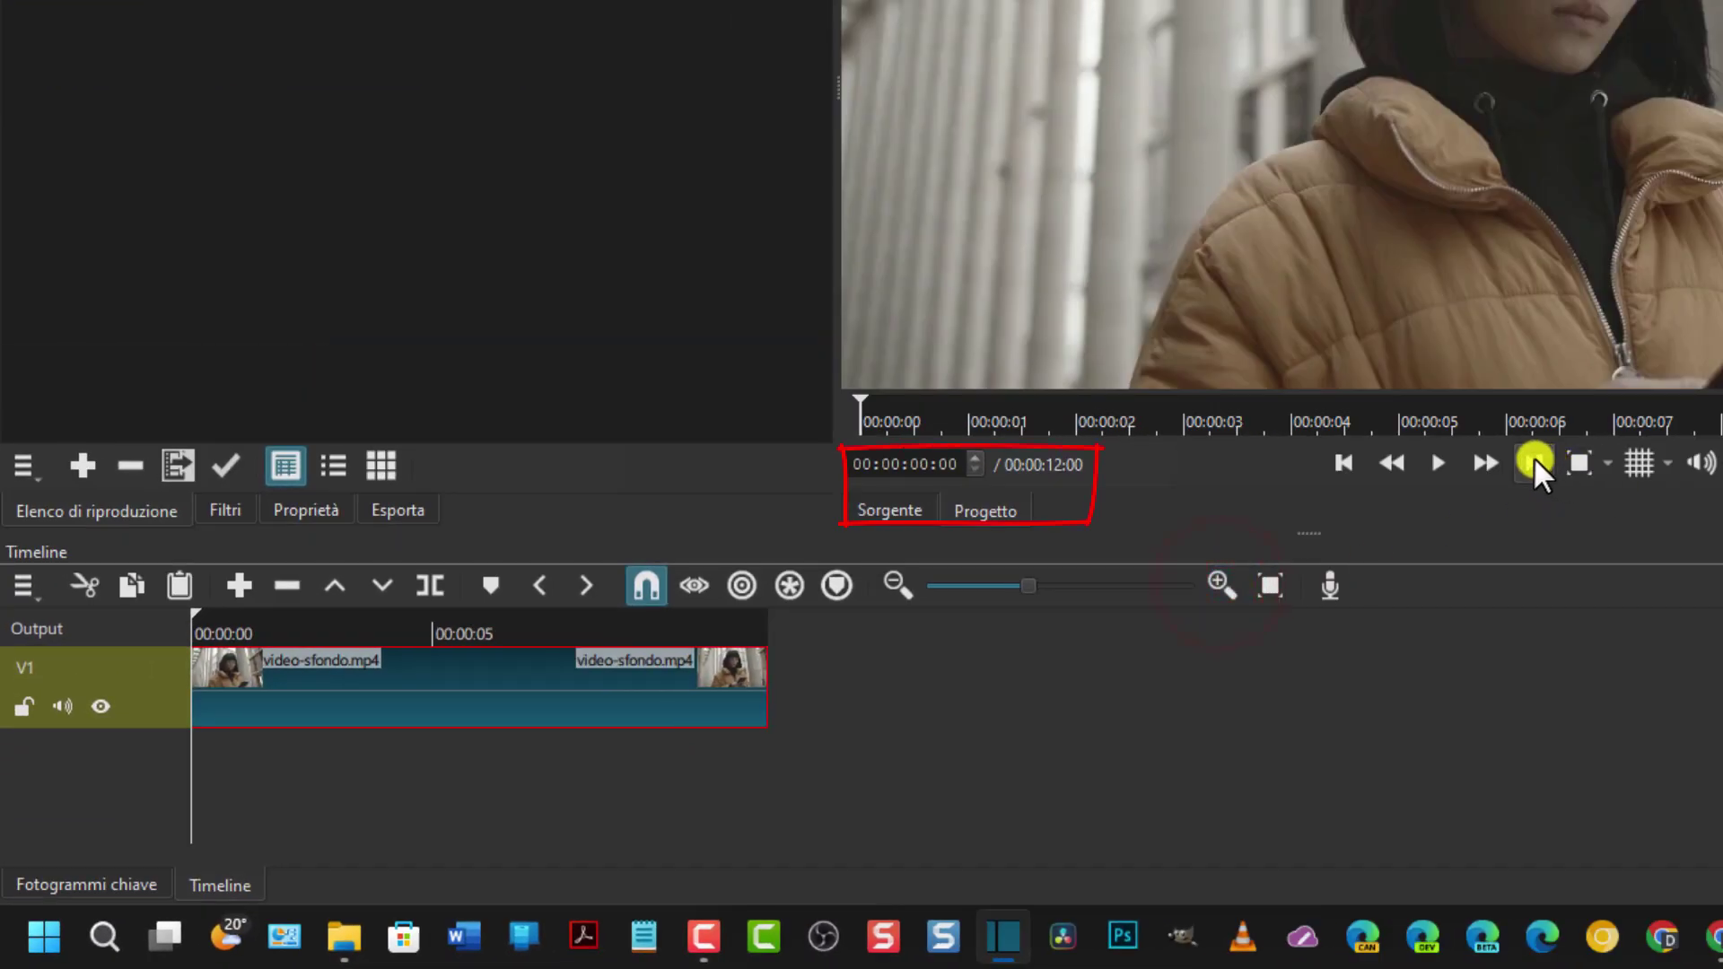
pyautogui.click(1537, 463)
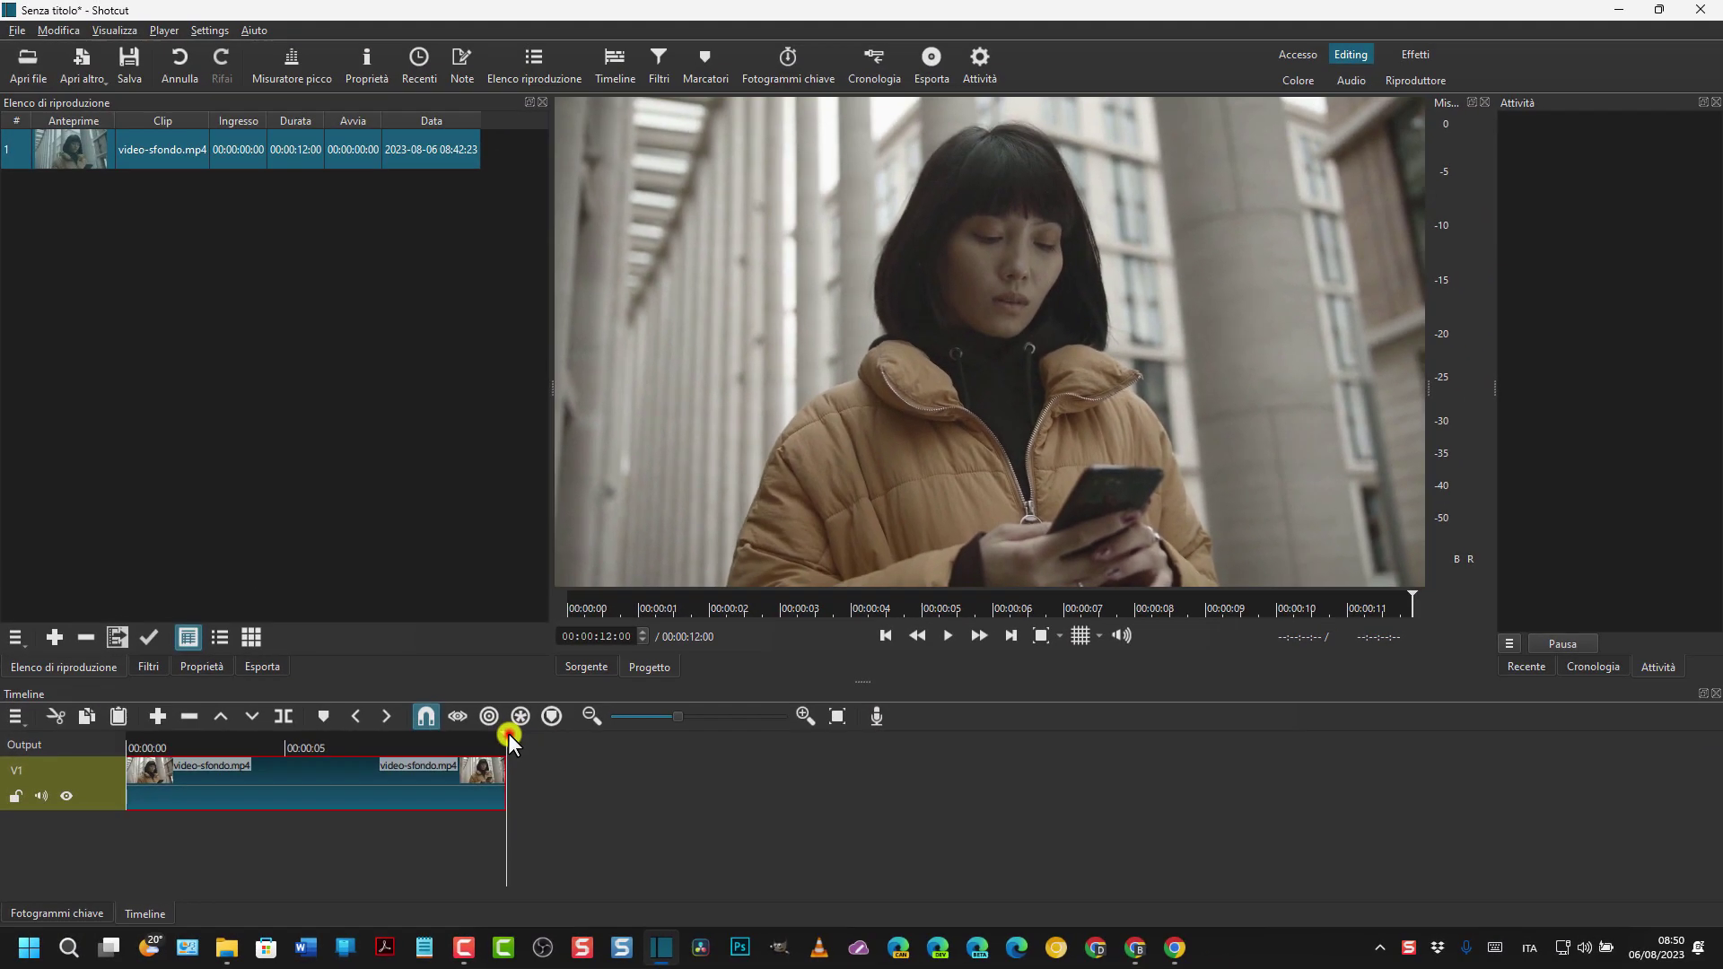
pyautogui.press('space')
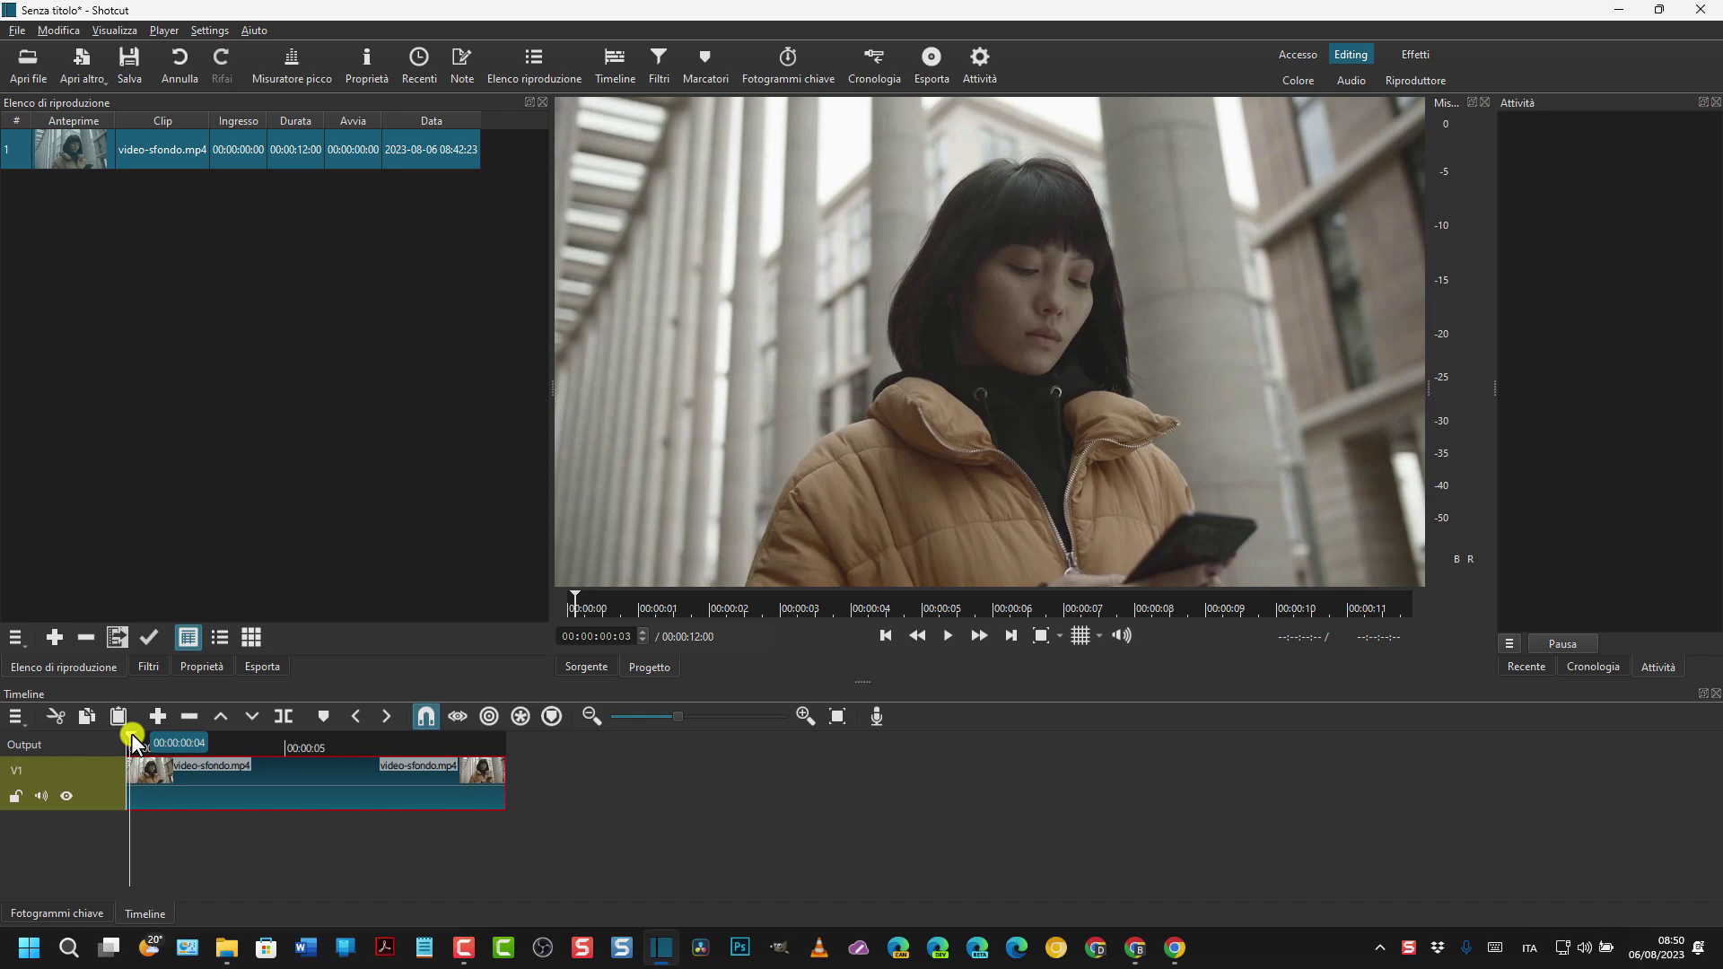
# Split the clip on track V1 at 00:00:04:00 and again at 00:00:08:00.
pyautogui.moveTo(132, 742); pyautogui.dragTo(260, 752)
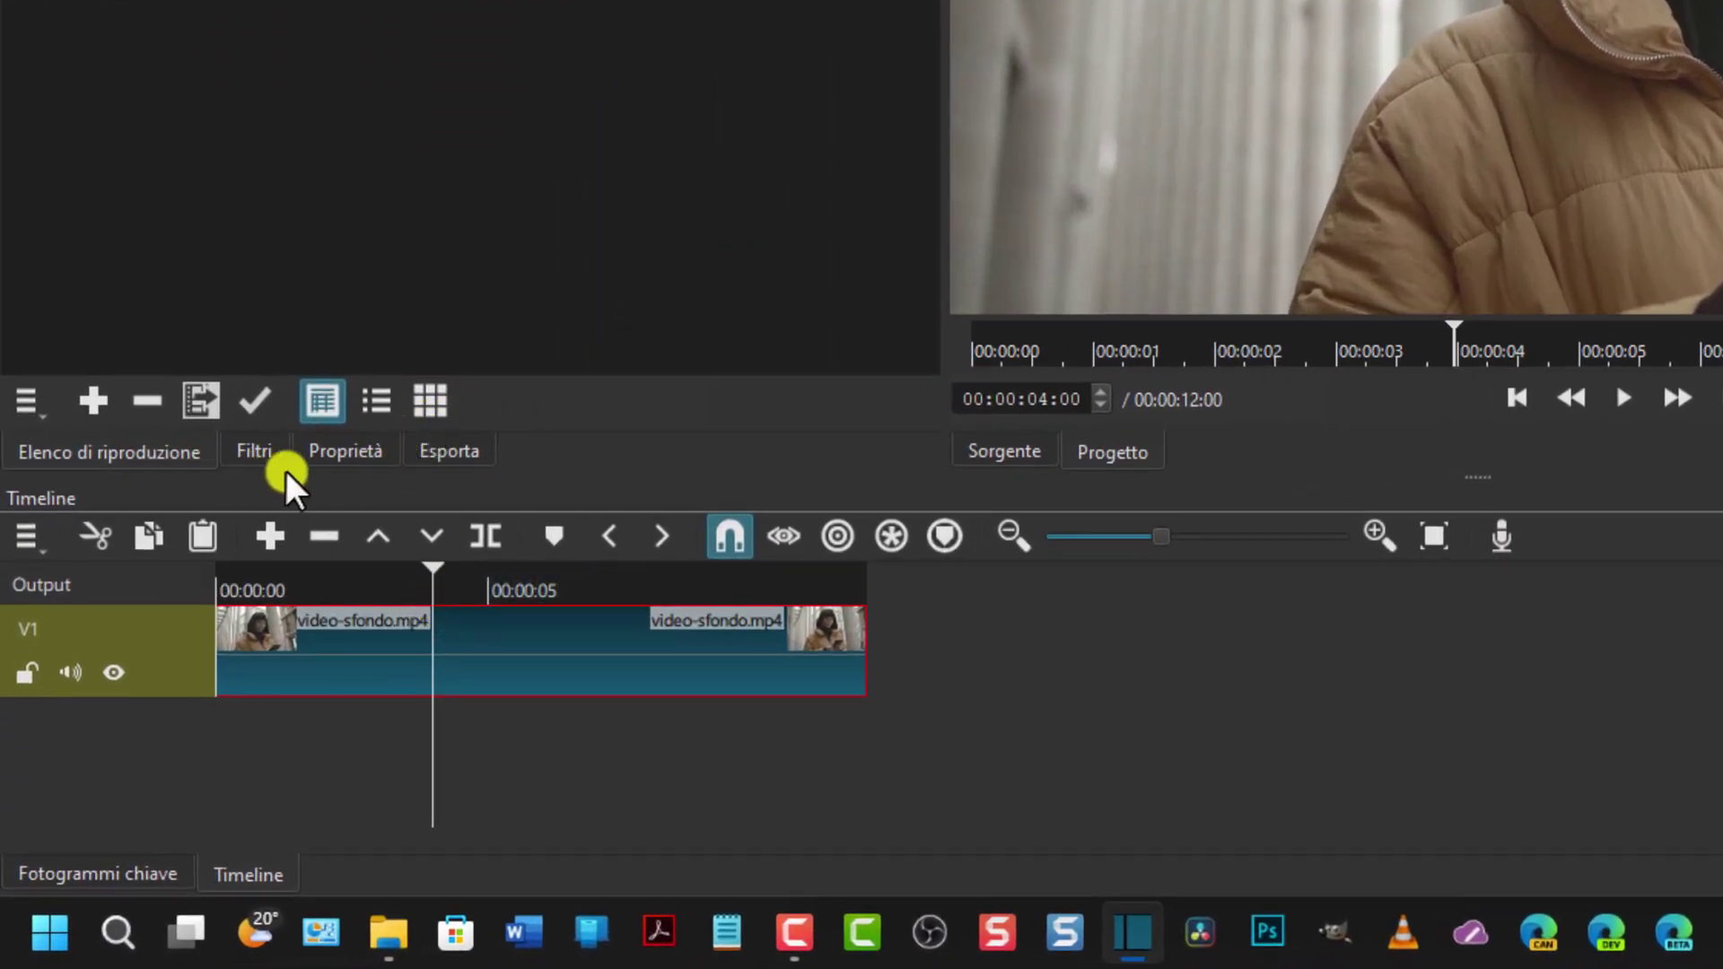
pyautogui.click(488, 536)
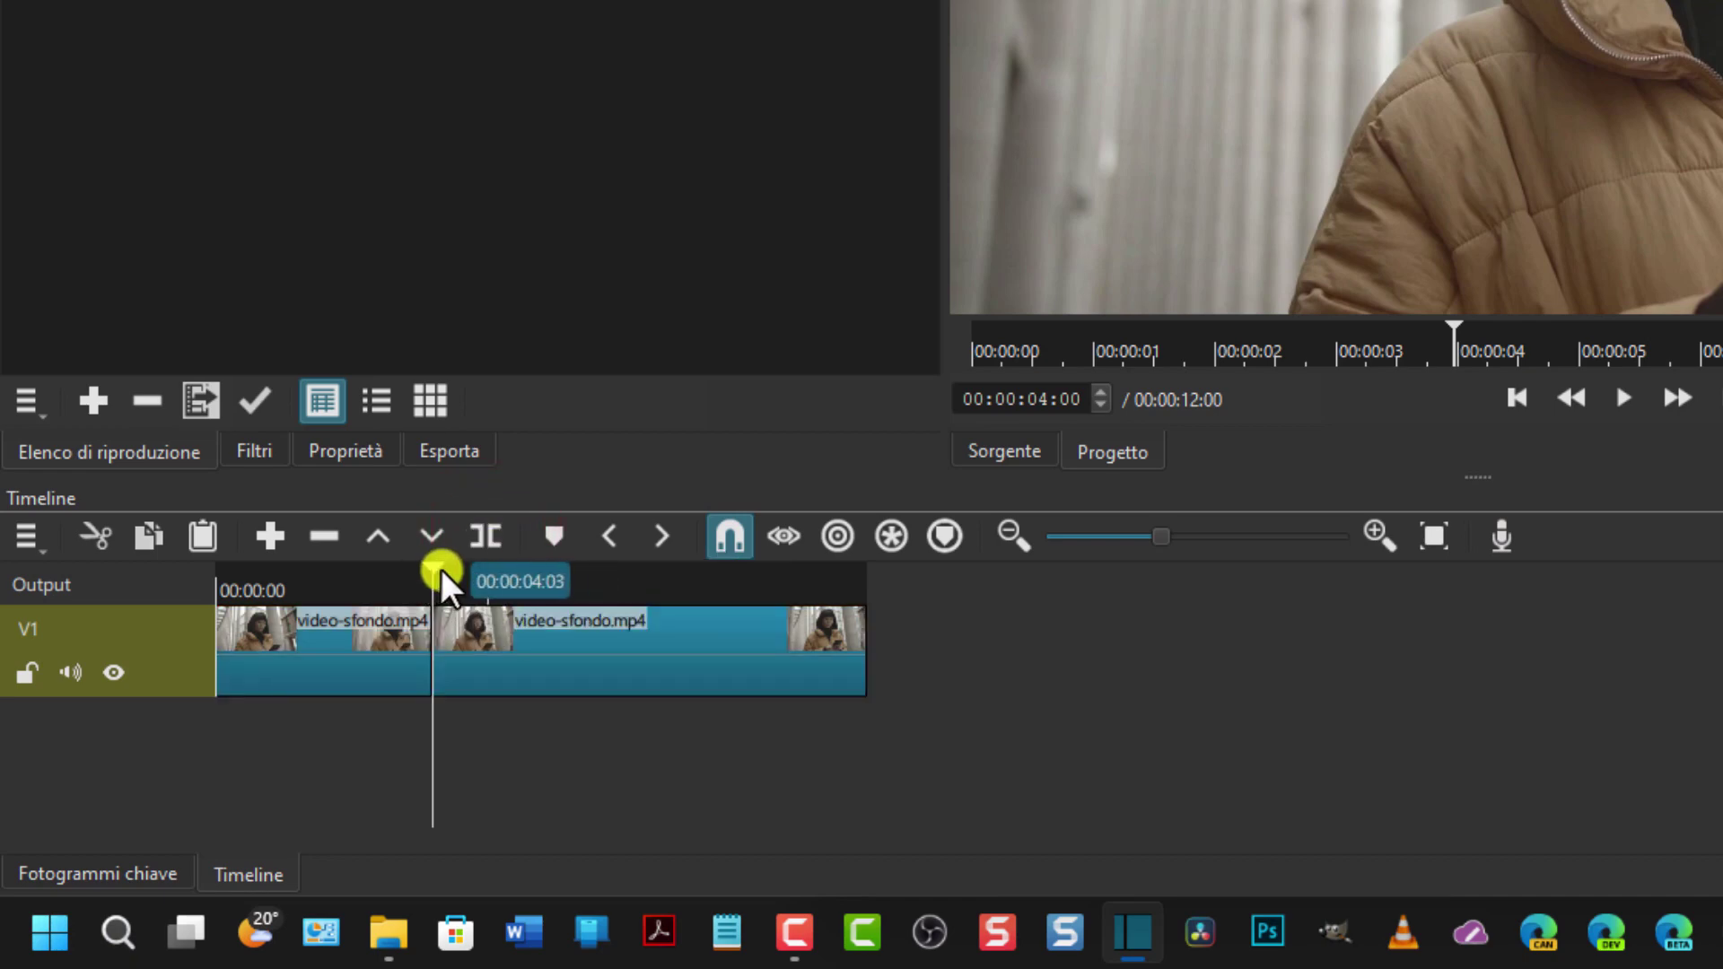
pyautogui.moveTo(435, 567); pyautogui.dragTo(652, 571)
pyautogui.click(637, 565)
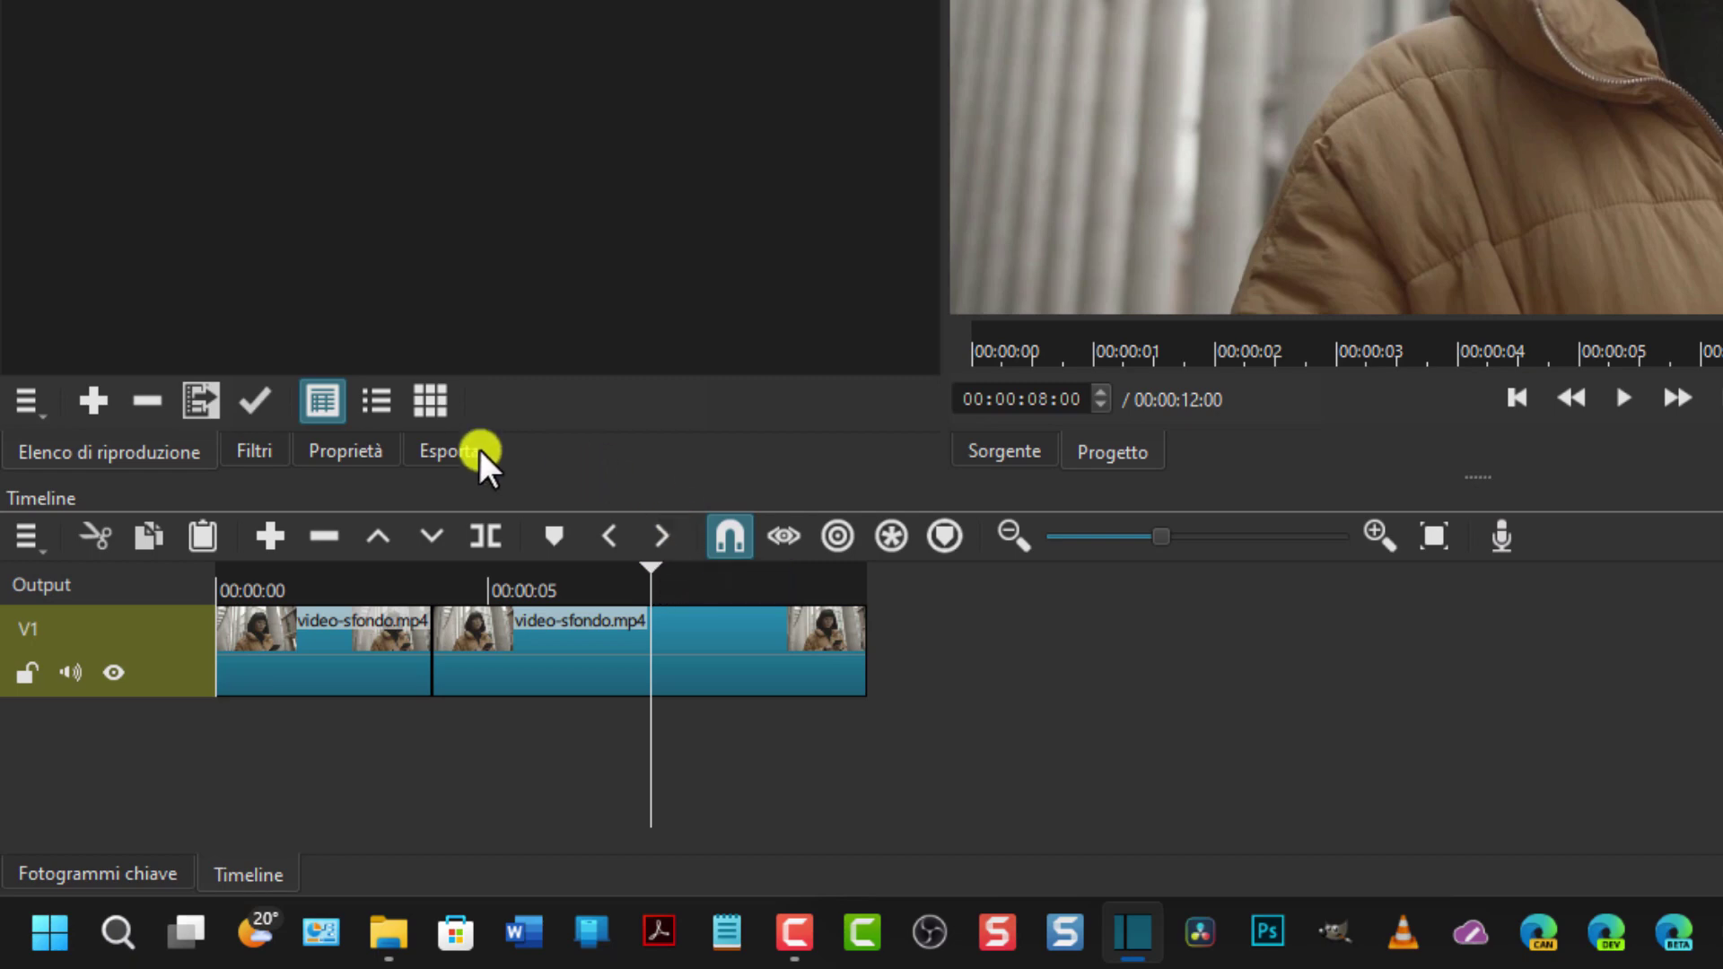
pyautogui.click(497, 534)
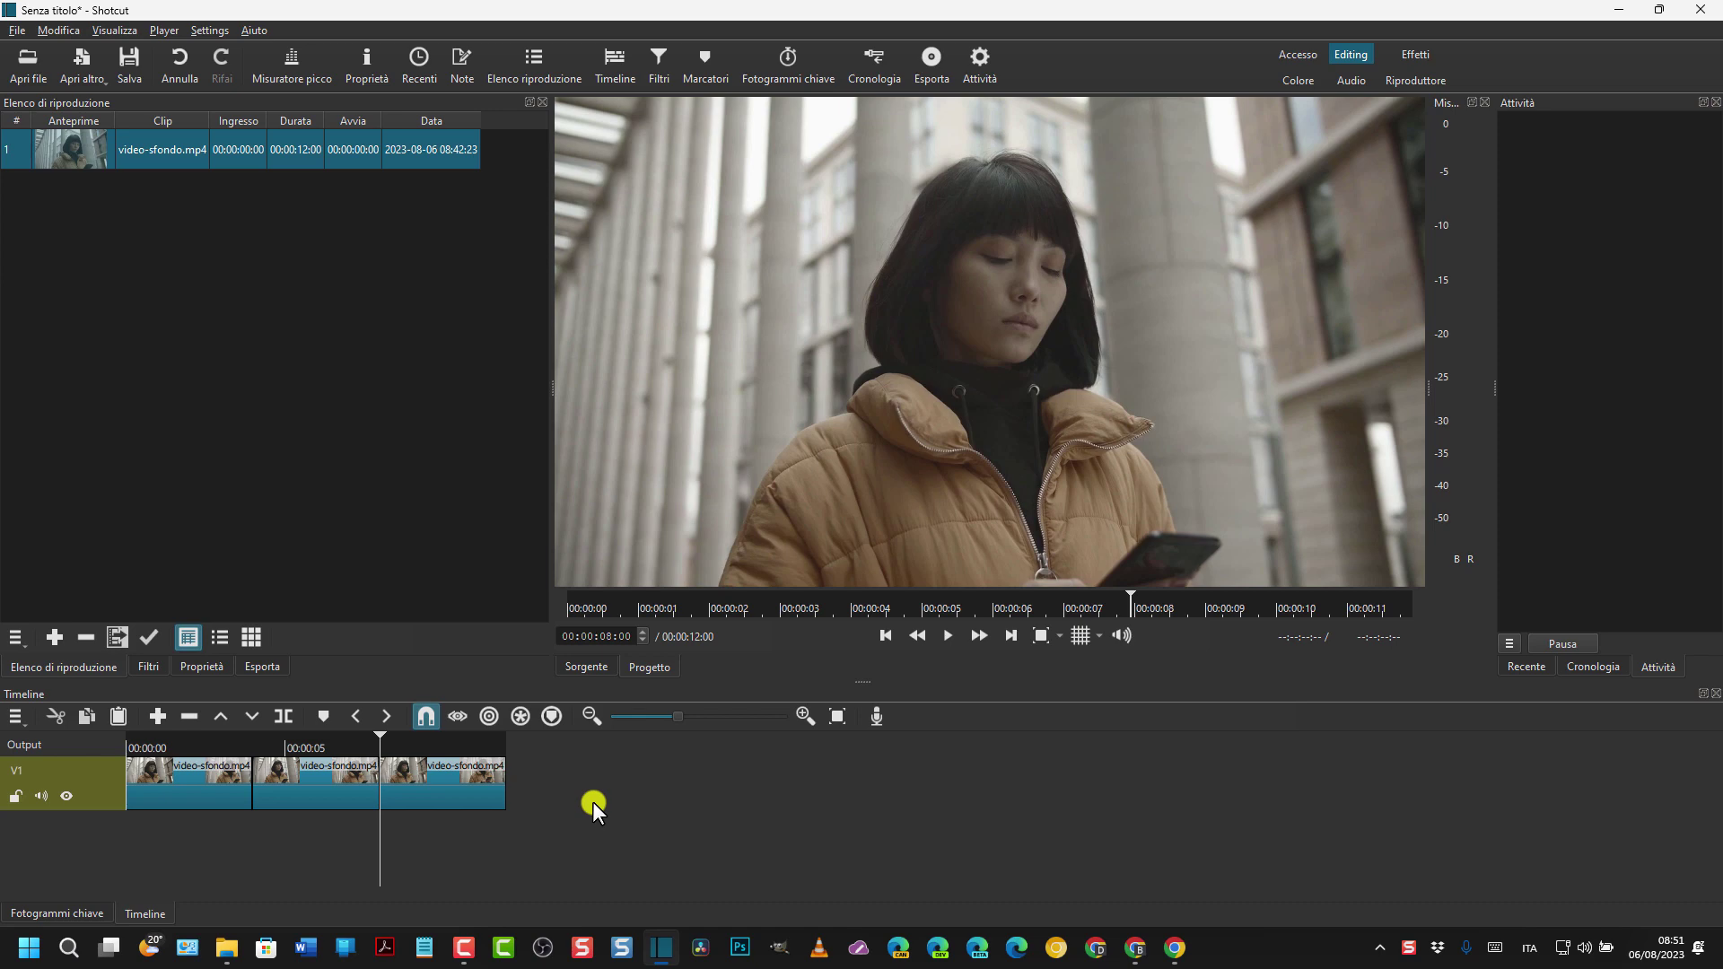
# Copy each of the three timeline segments in order and add each one to the playlist as a separate entry.
pyautogui.click(196, 788)
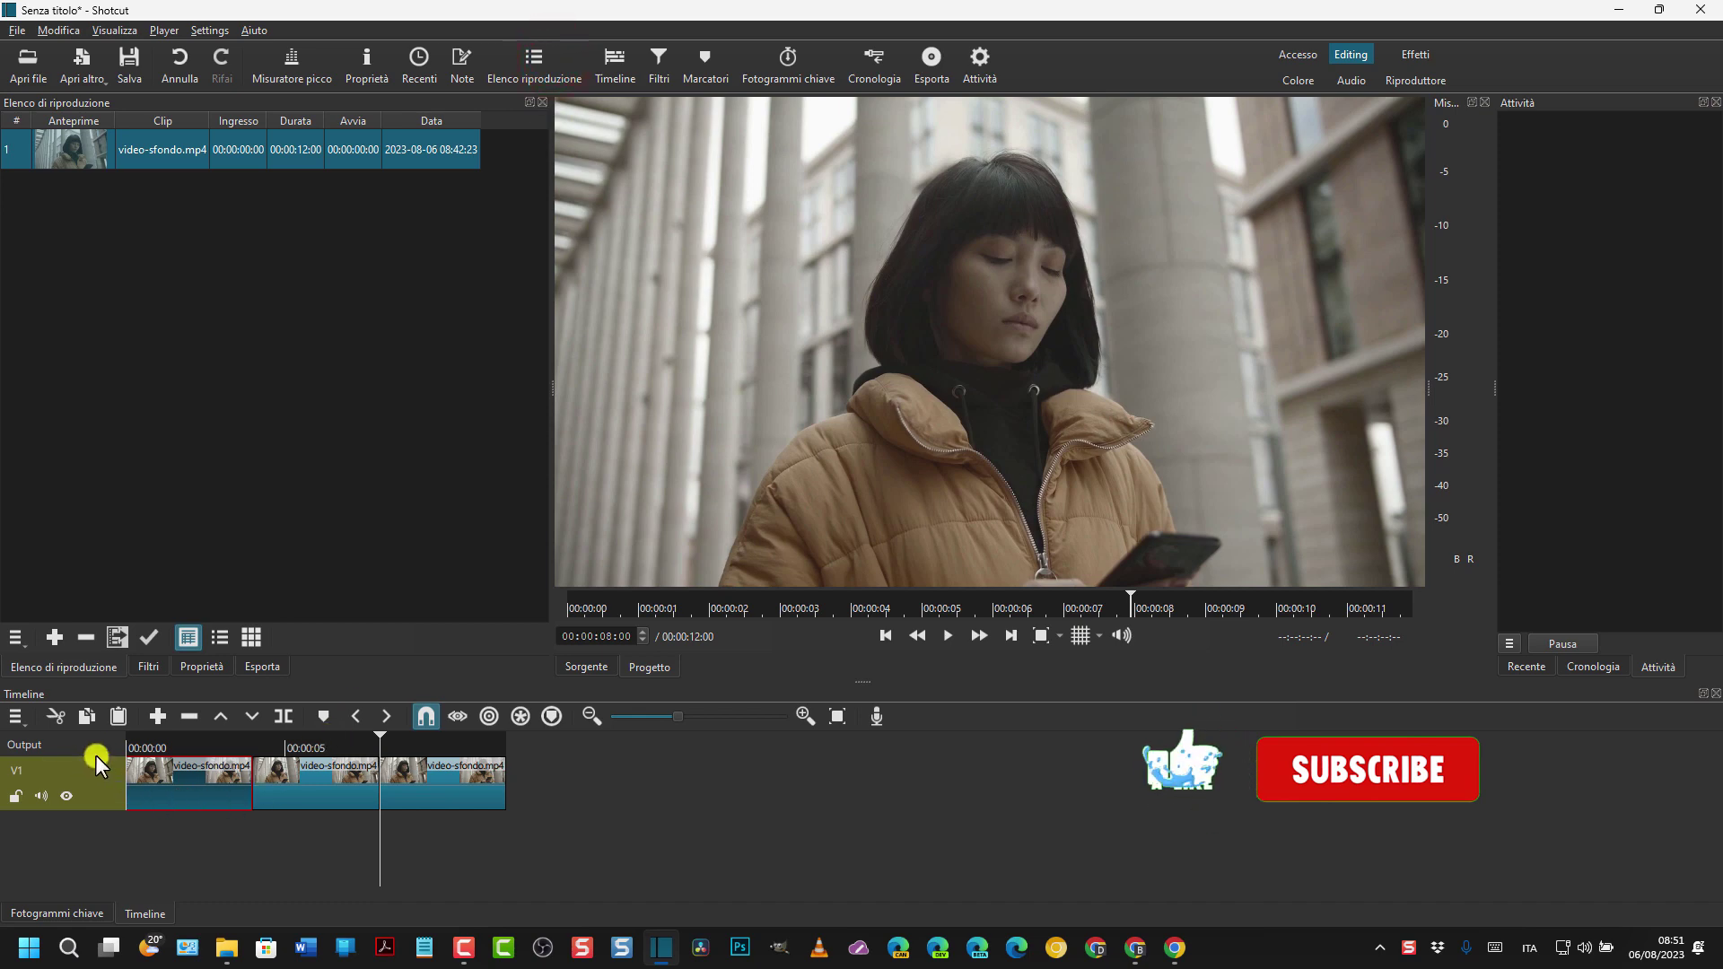
pyautogui.click(147, 768)
pyautogui.click(86, 716)
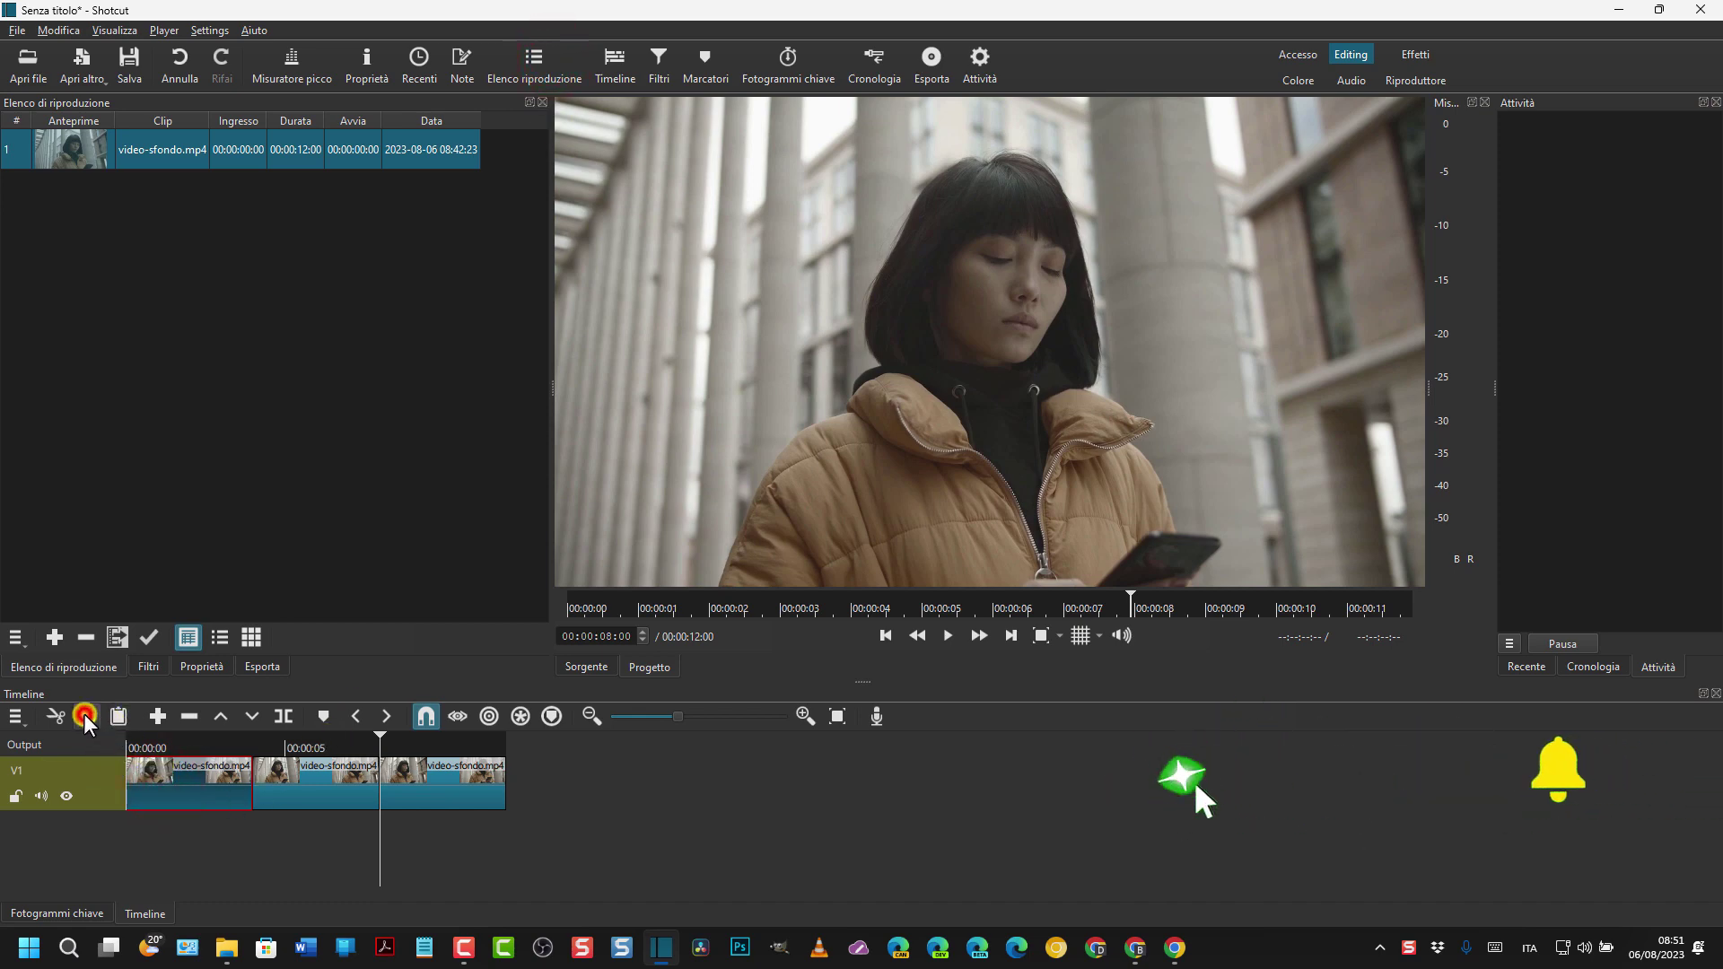
pyautogui.click(55, 638)
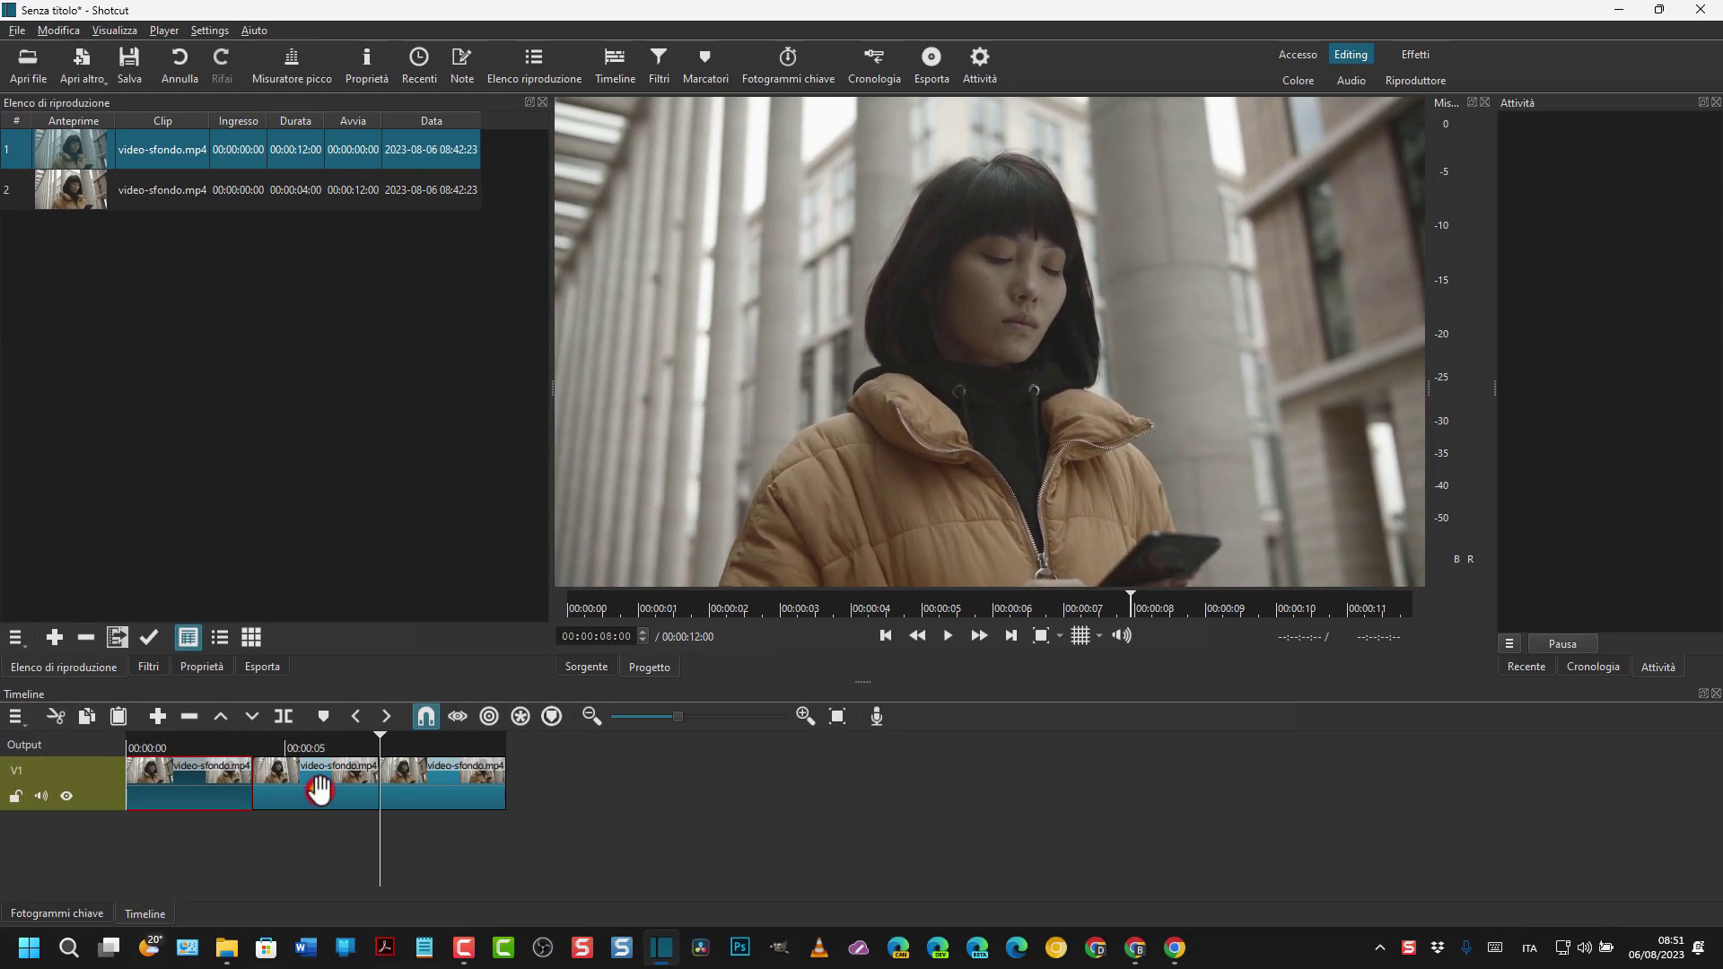
pyautogui.click(321, 788)
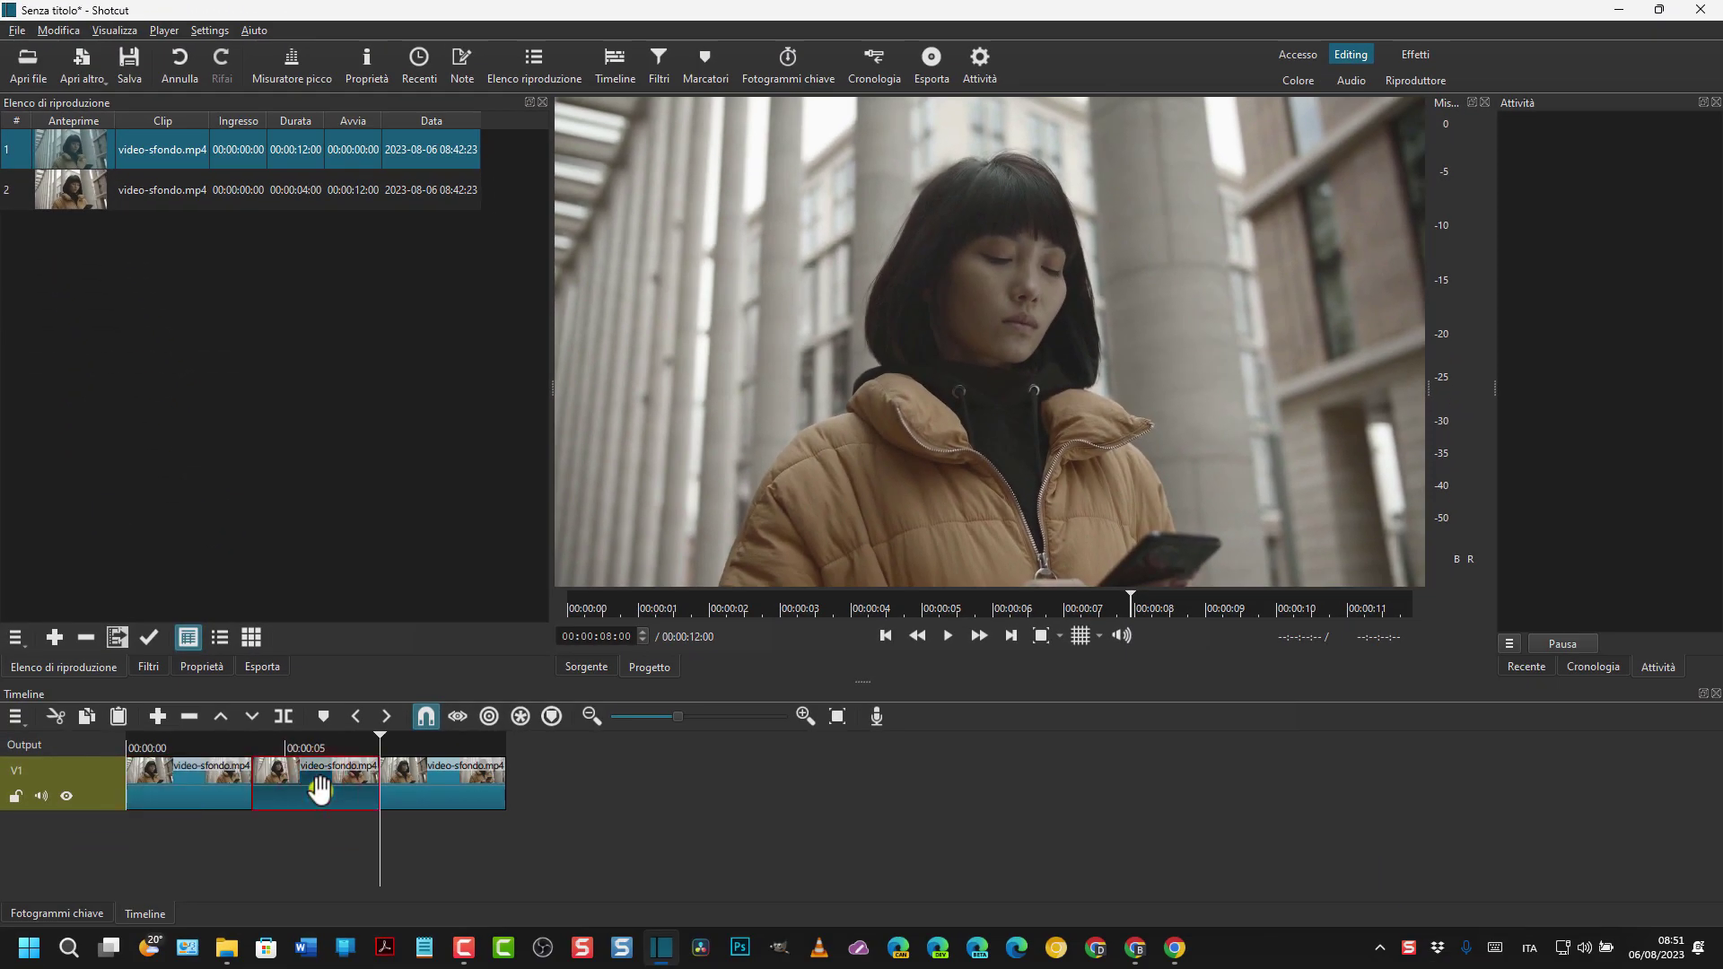
pyautogui.click(89, 720)
pyautogui.click(54, 633)
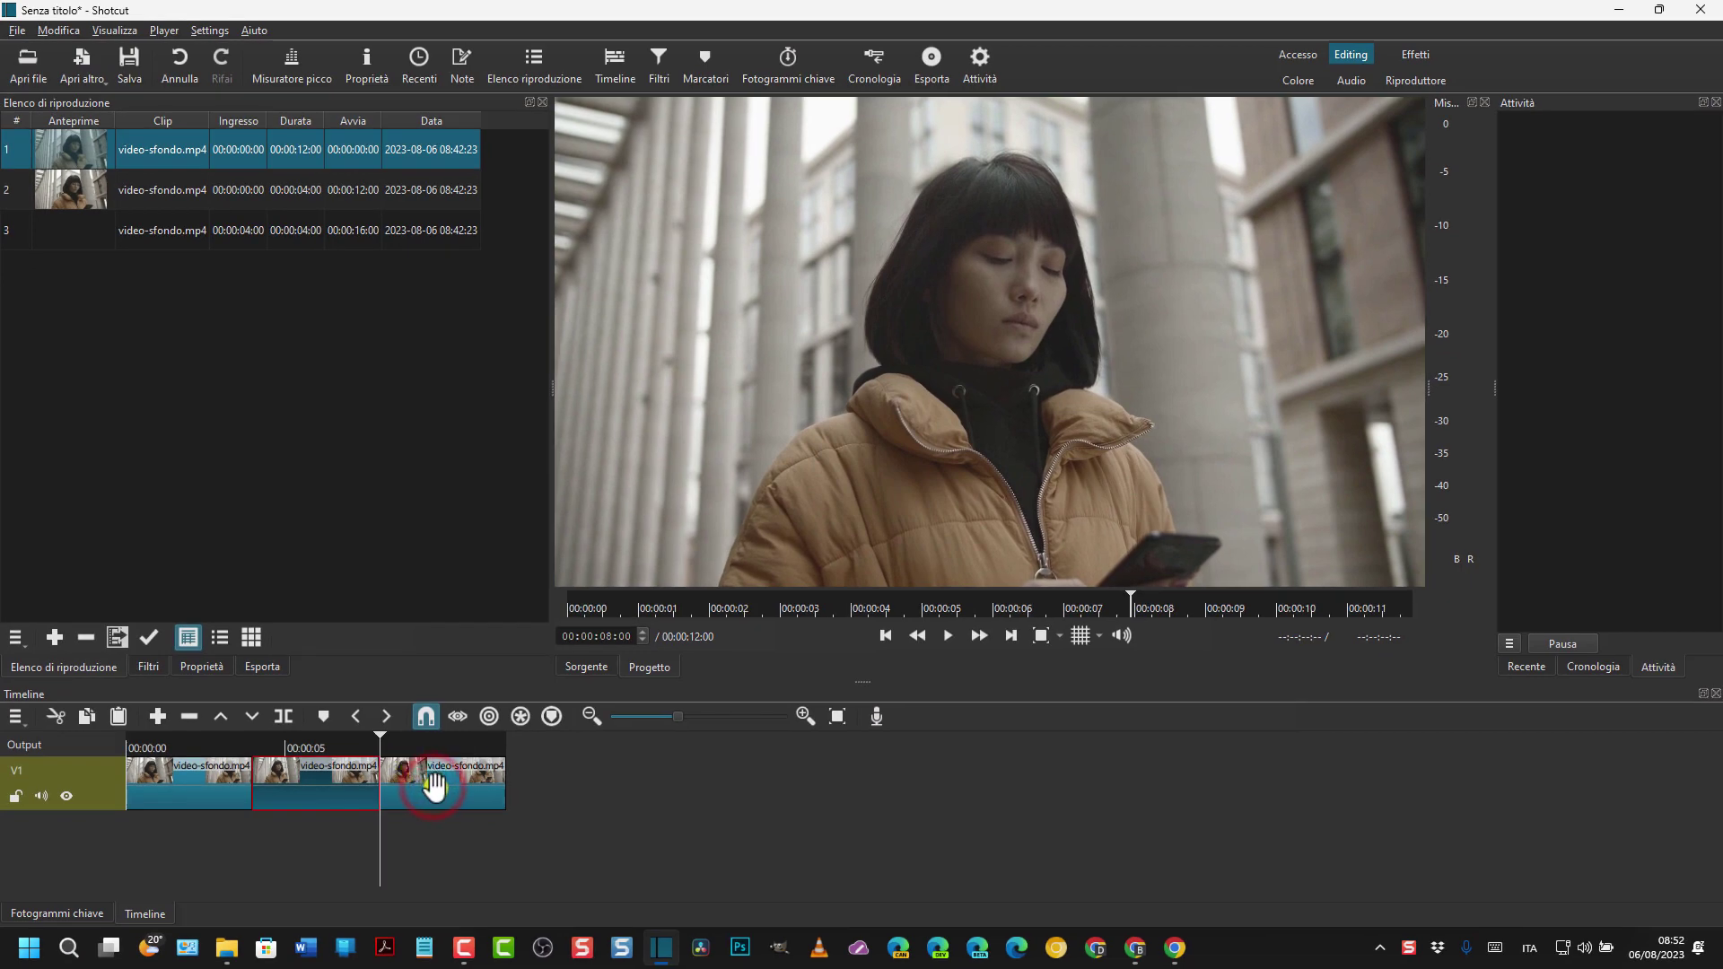
pyautogui.click(434, 781)
pyautogui.click(406, 743)
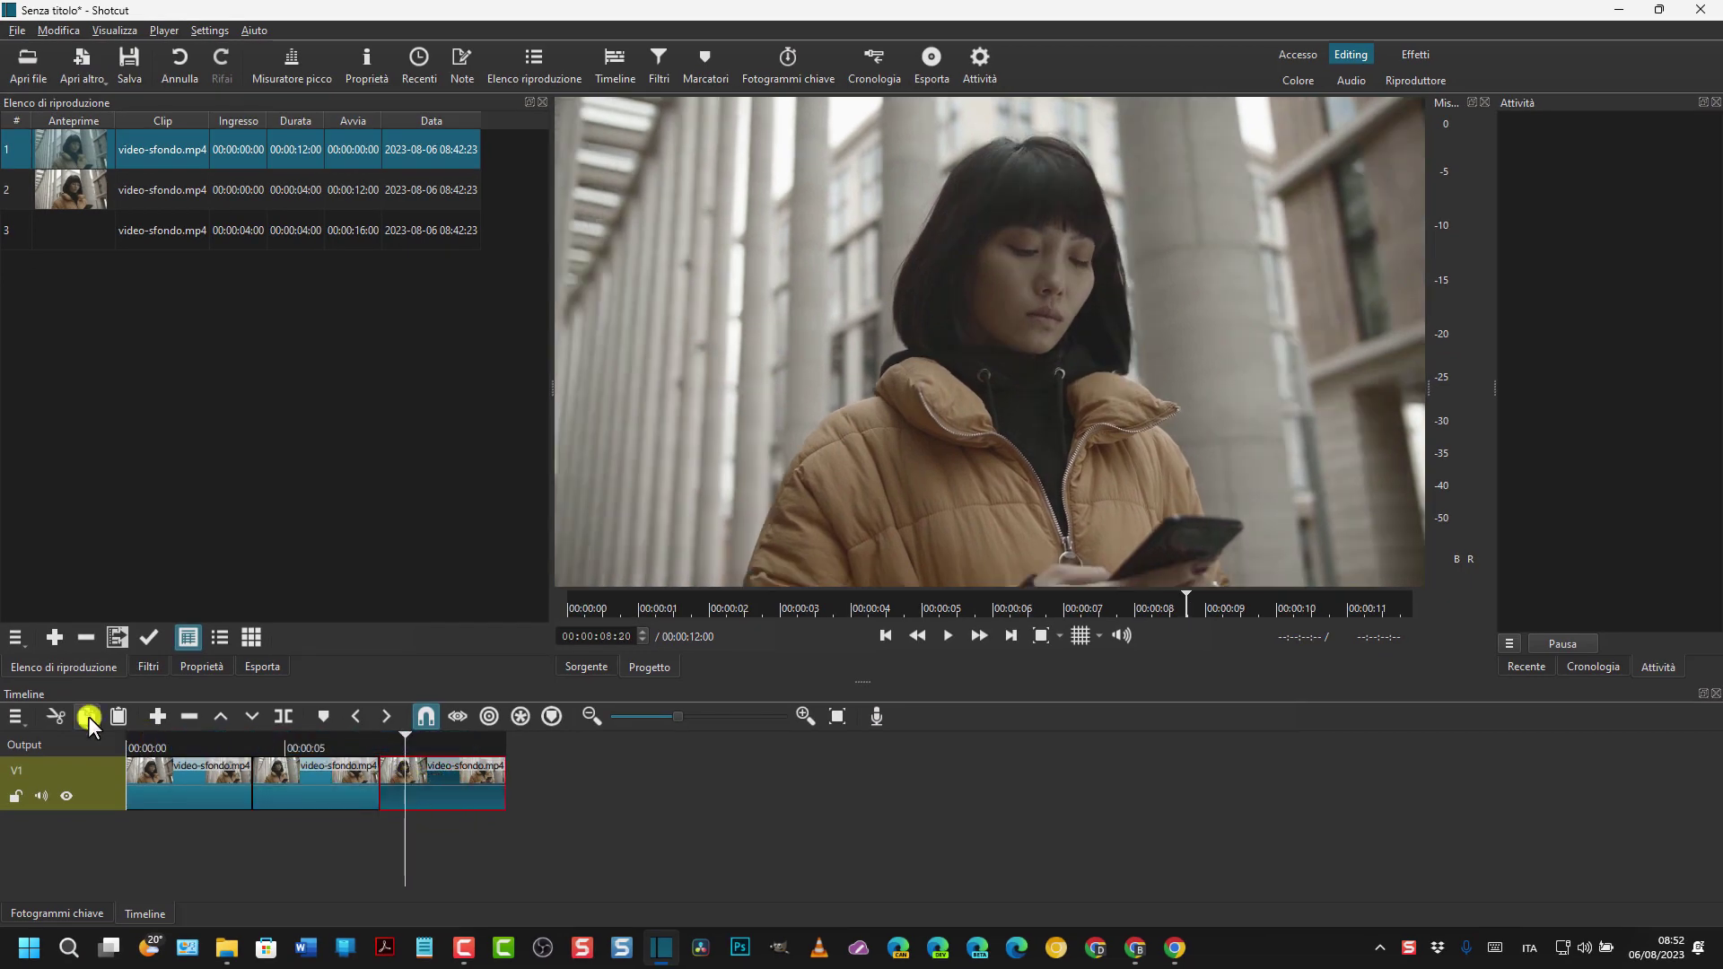
pyautogui.click(88, 717)
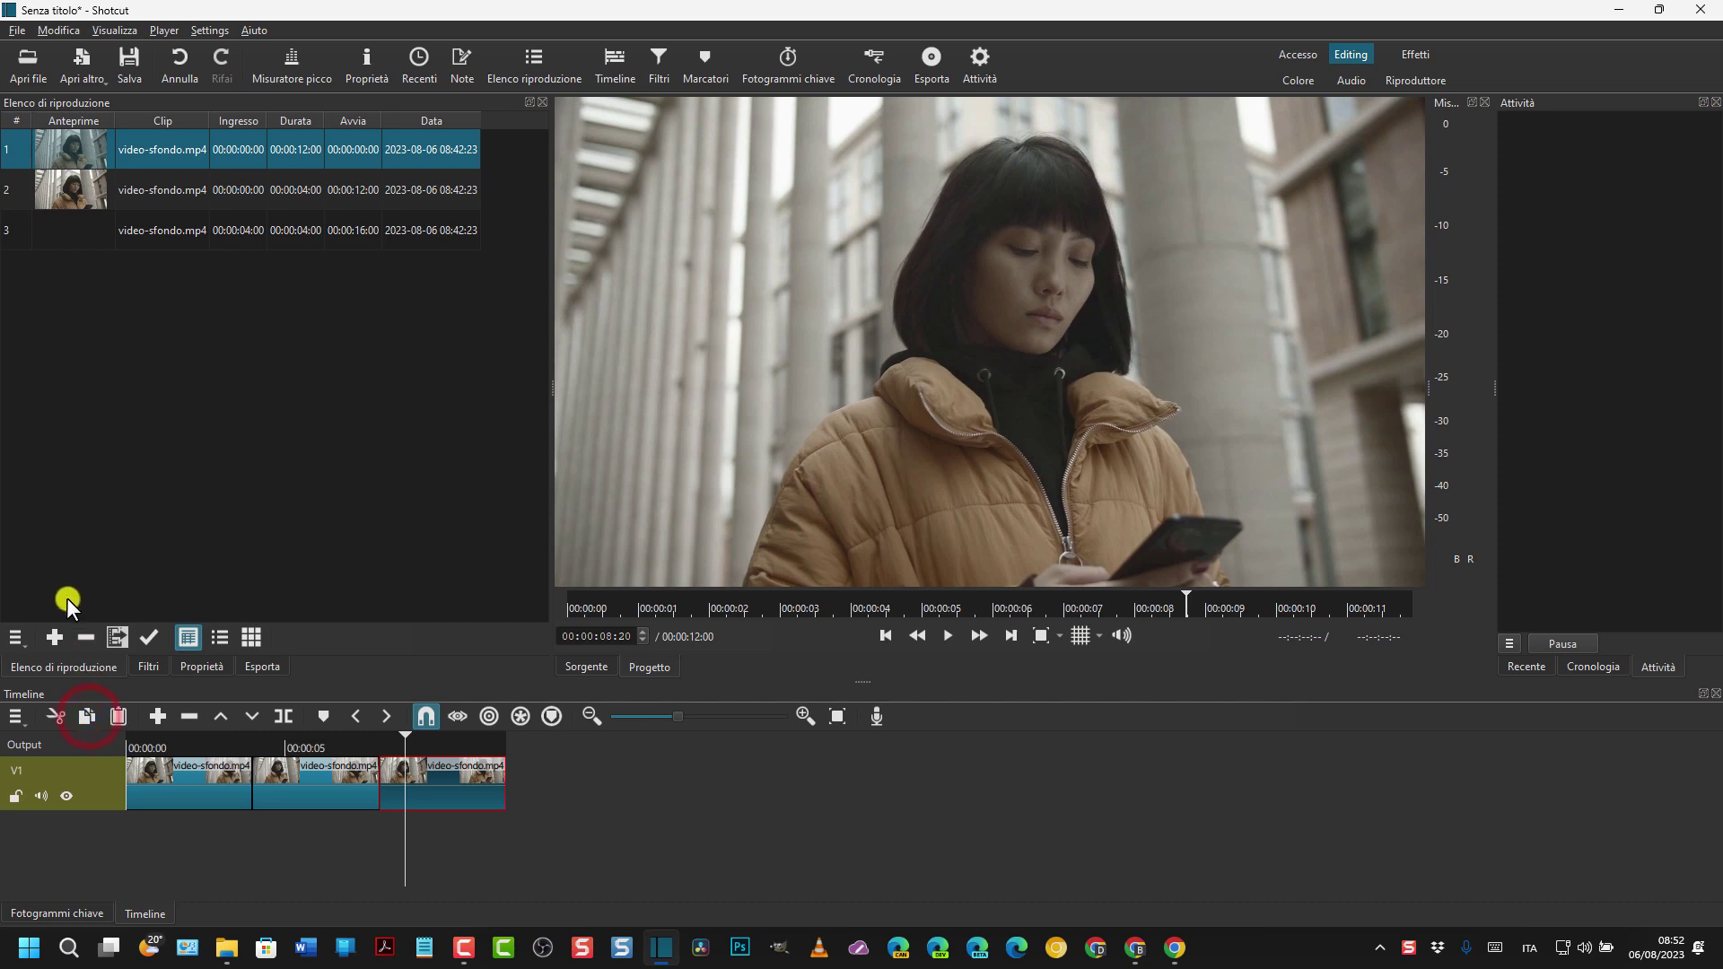
pyautogui.click(55, 637)
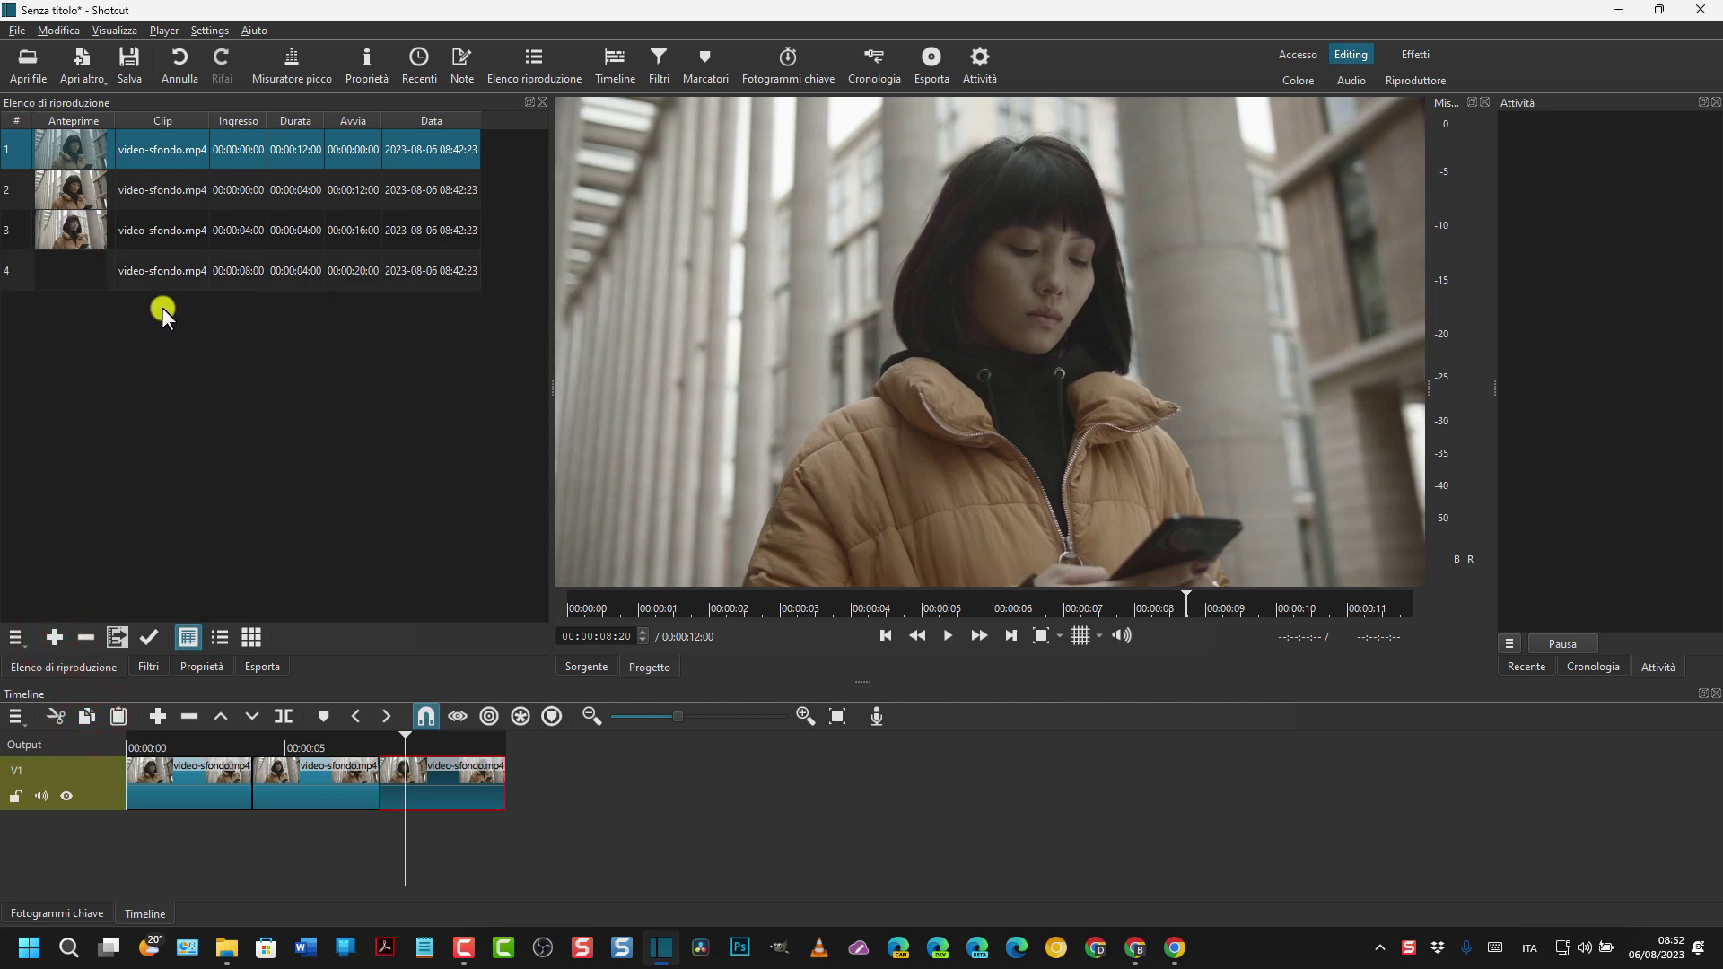
# Remove the original full-length video-sfondo.mp4 entry from the playlist.
pyautogui.moveTo(405, 743); pyautogui.dragTo(343, 743)
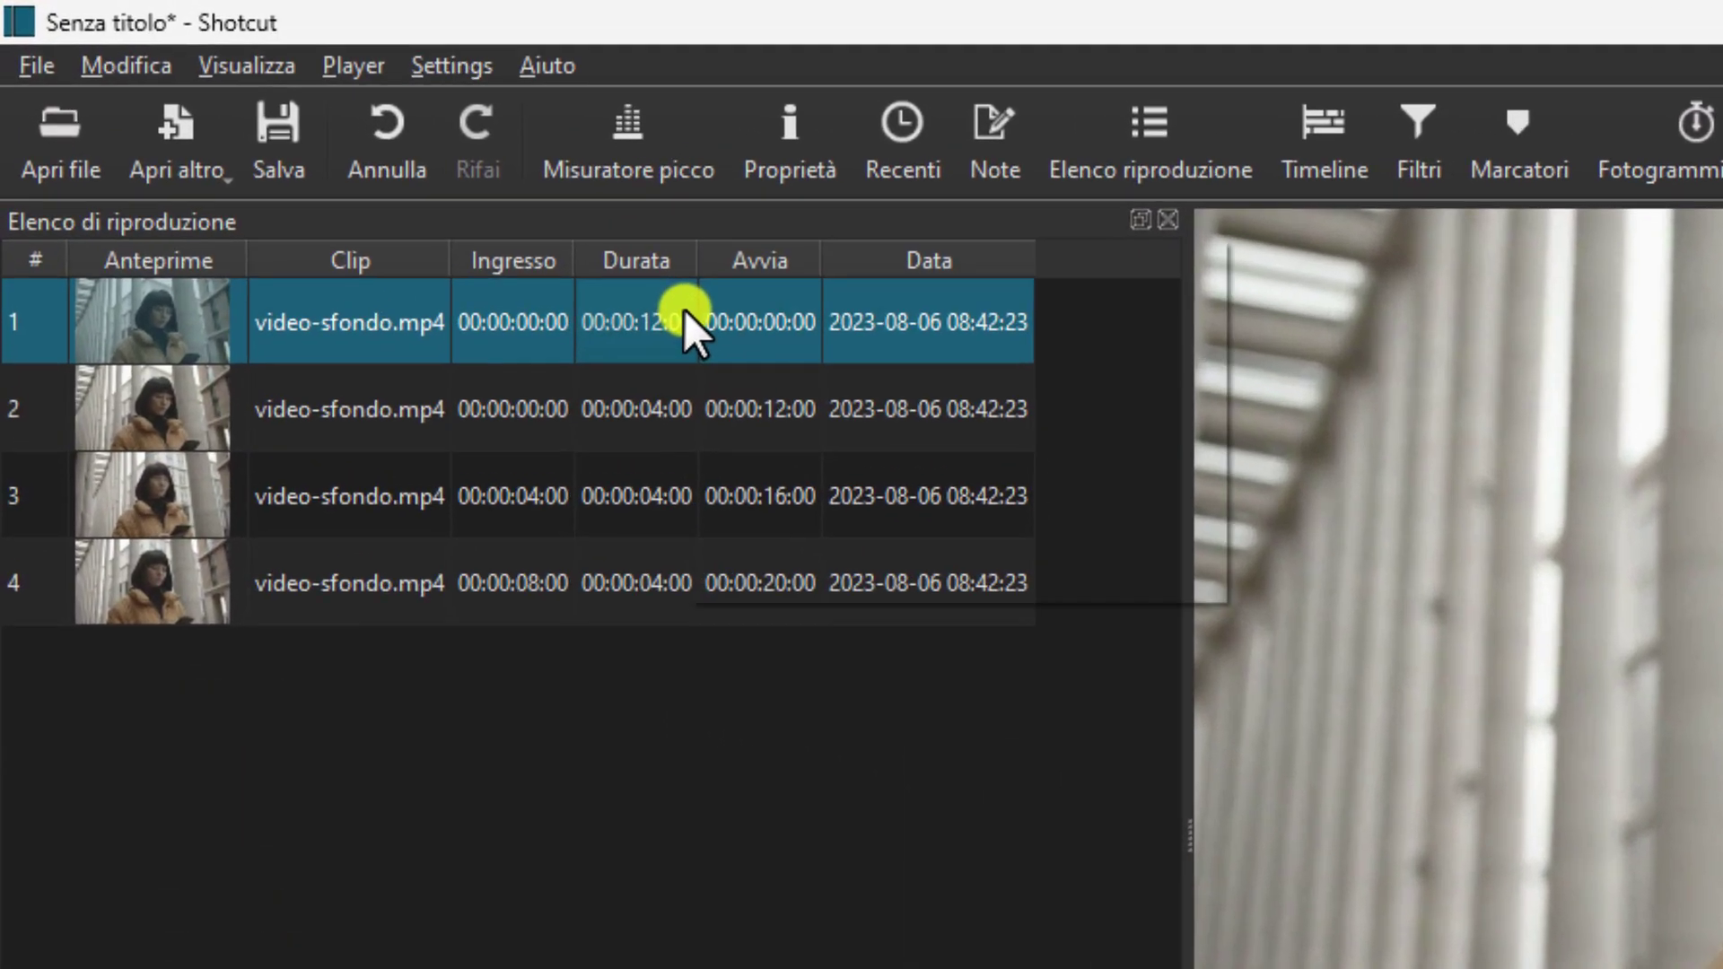
pyautogui.rightClick(317, 146)
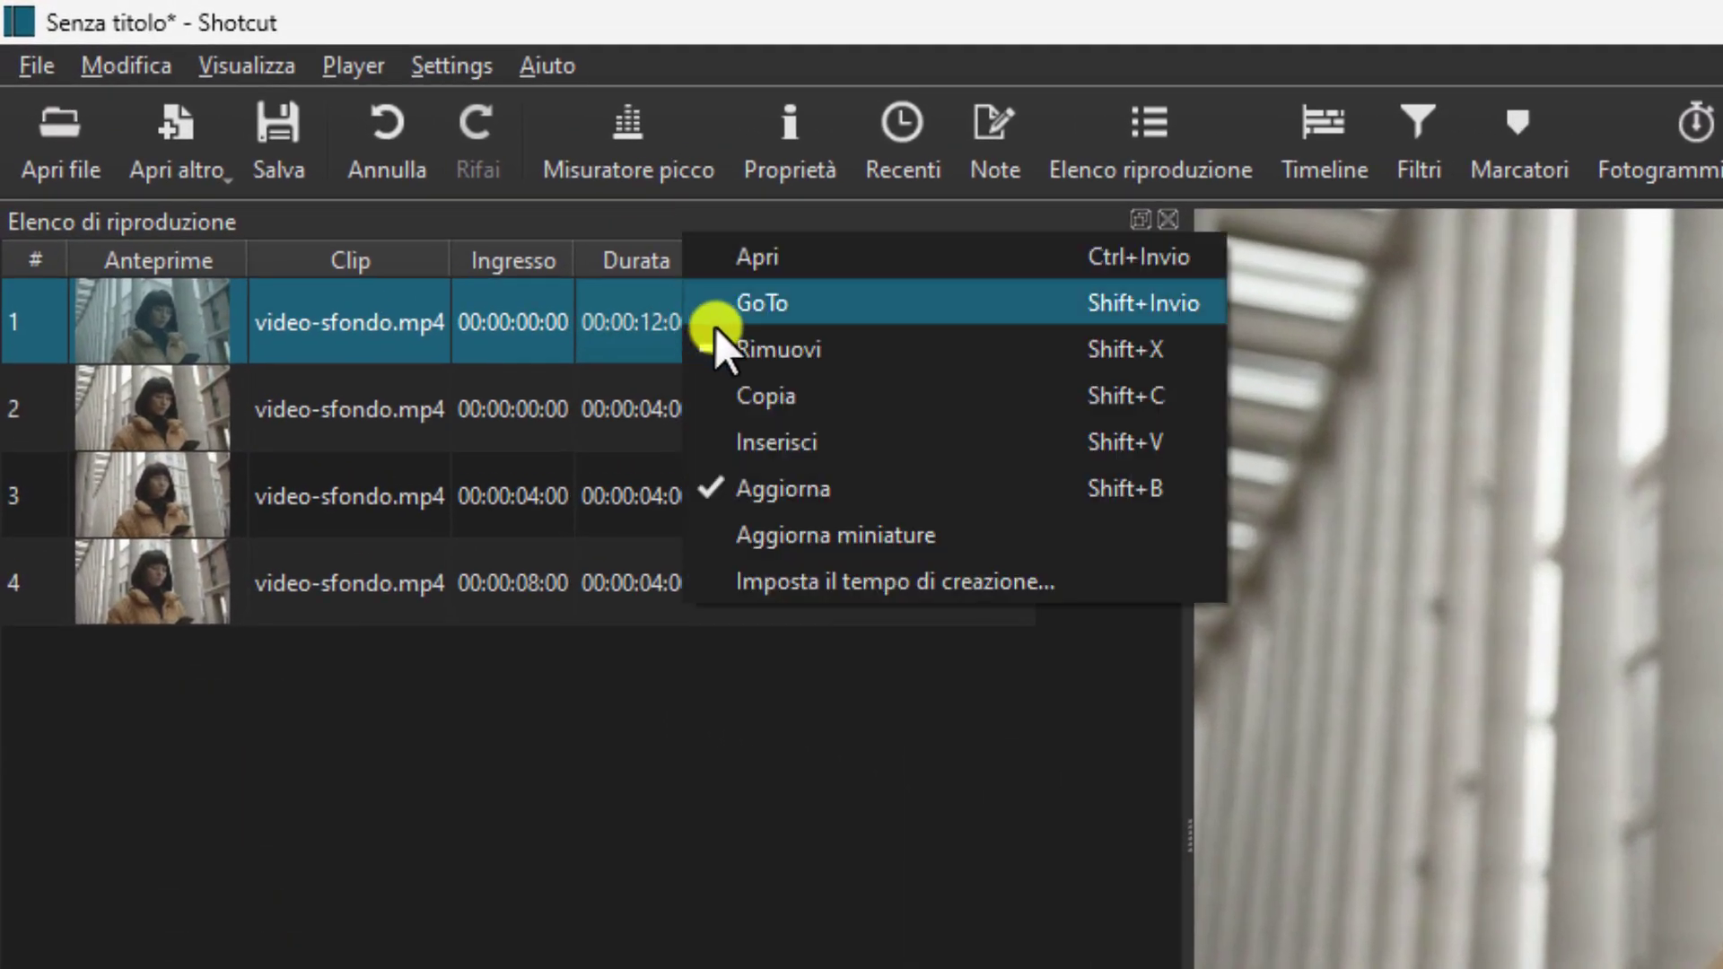
pyautogui.click(764, 349)
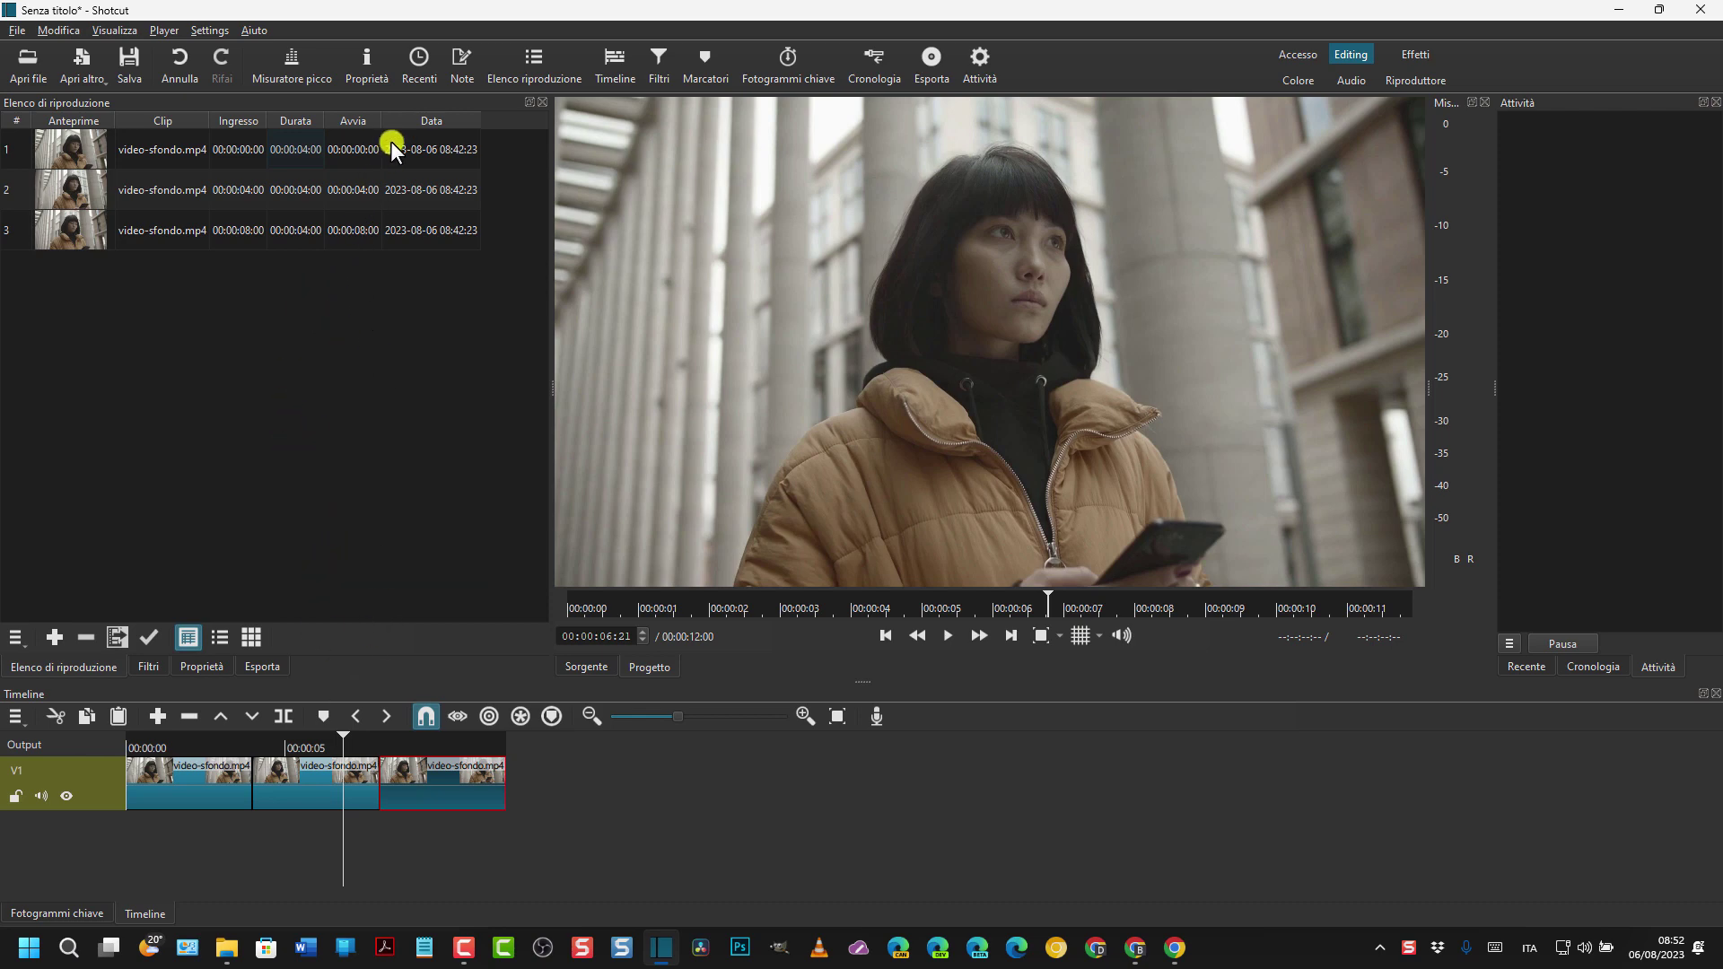
# Select all three four-second playlist clips and set the export source to "Ogni voce elenco riproduzione".
pyautogui.press('ctrl')
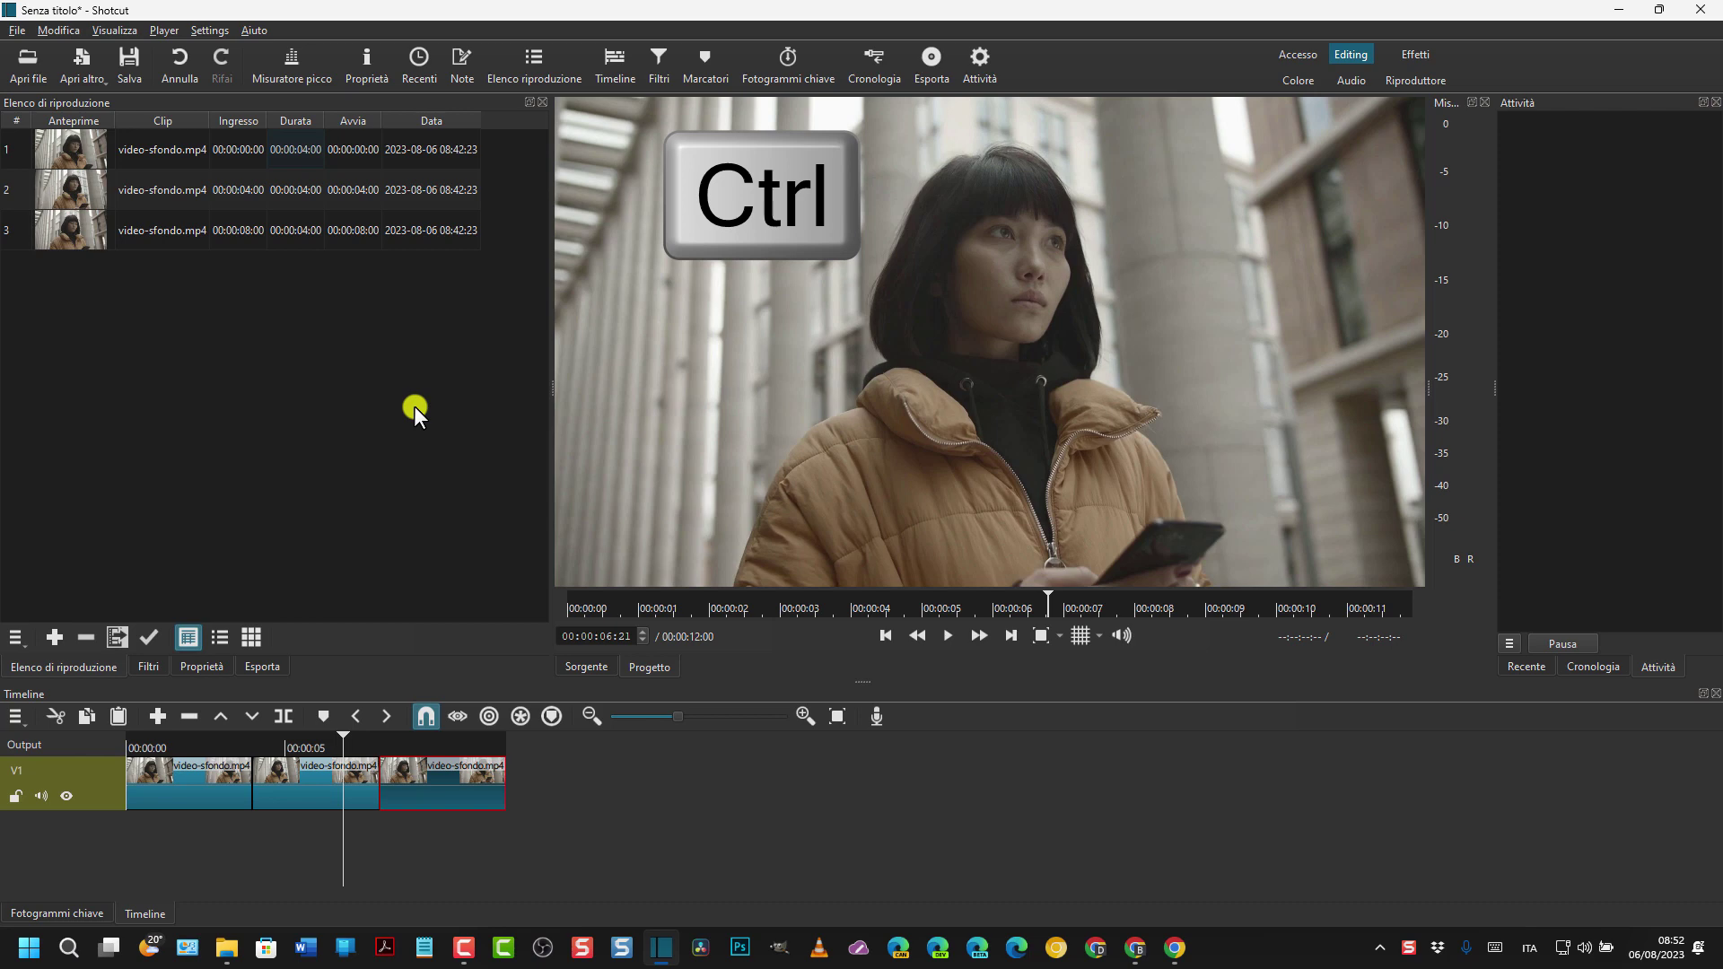
pyautogui.keyDown('ctrl'); pyautogui.click(404, 147); pyautogui.keyUp('ctrl')
pyautogui.keyDown('ctrl'); pyautogui.click(363, 193); pyautogui.keyUp('ctrl')
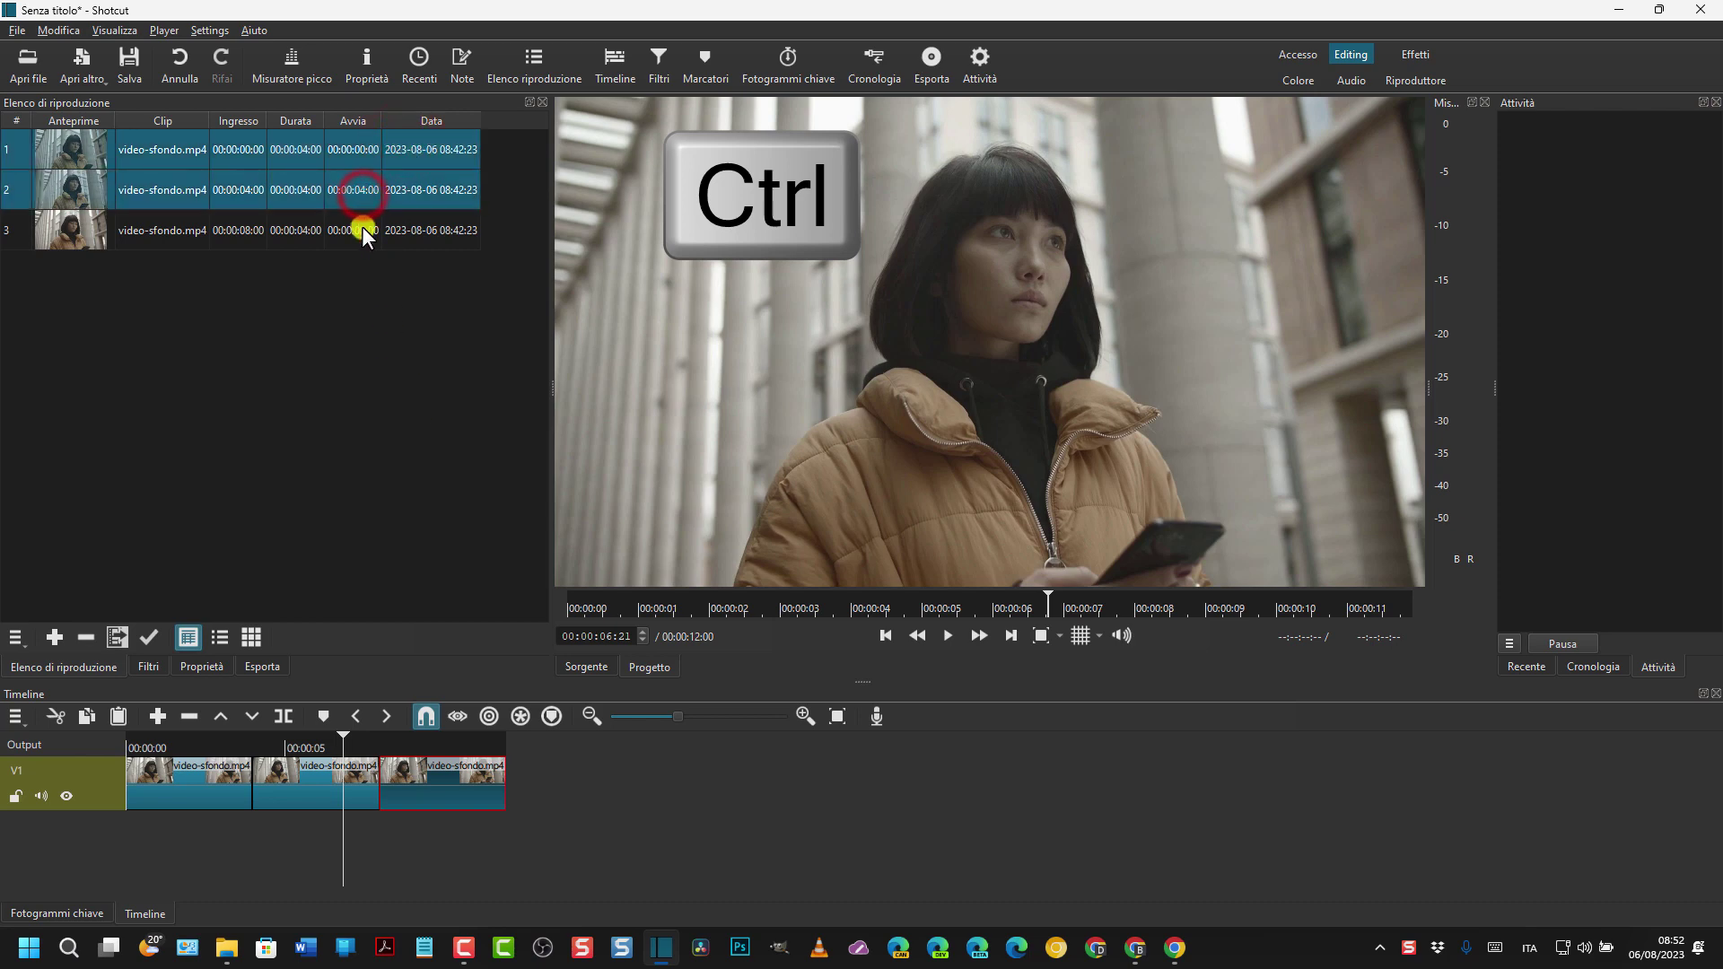
pyautogui.keyDown('ctrl'); pyautogui.click(362, 228); pyautogui.keyUp('ctrl')
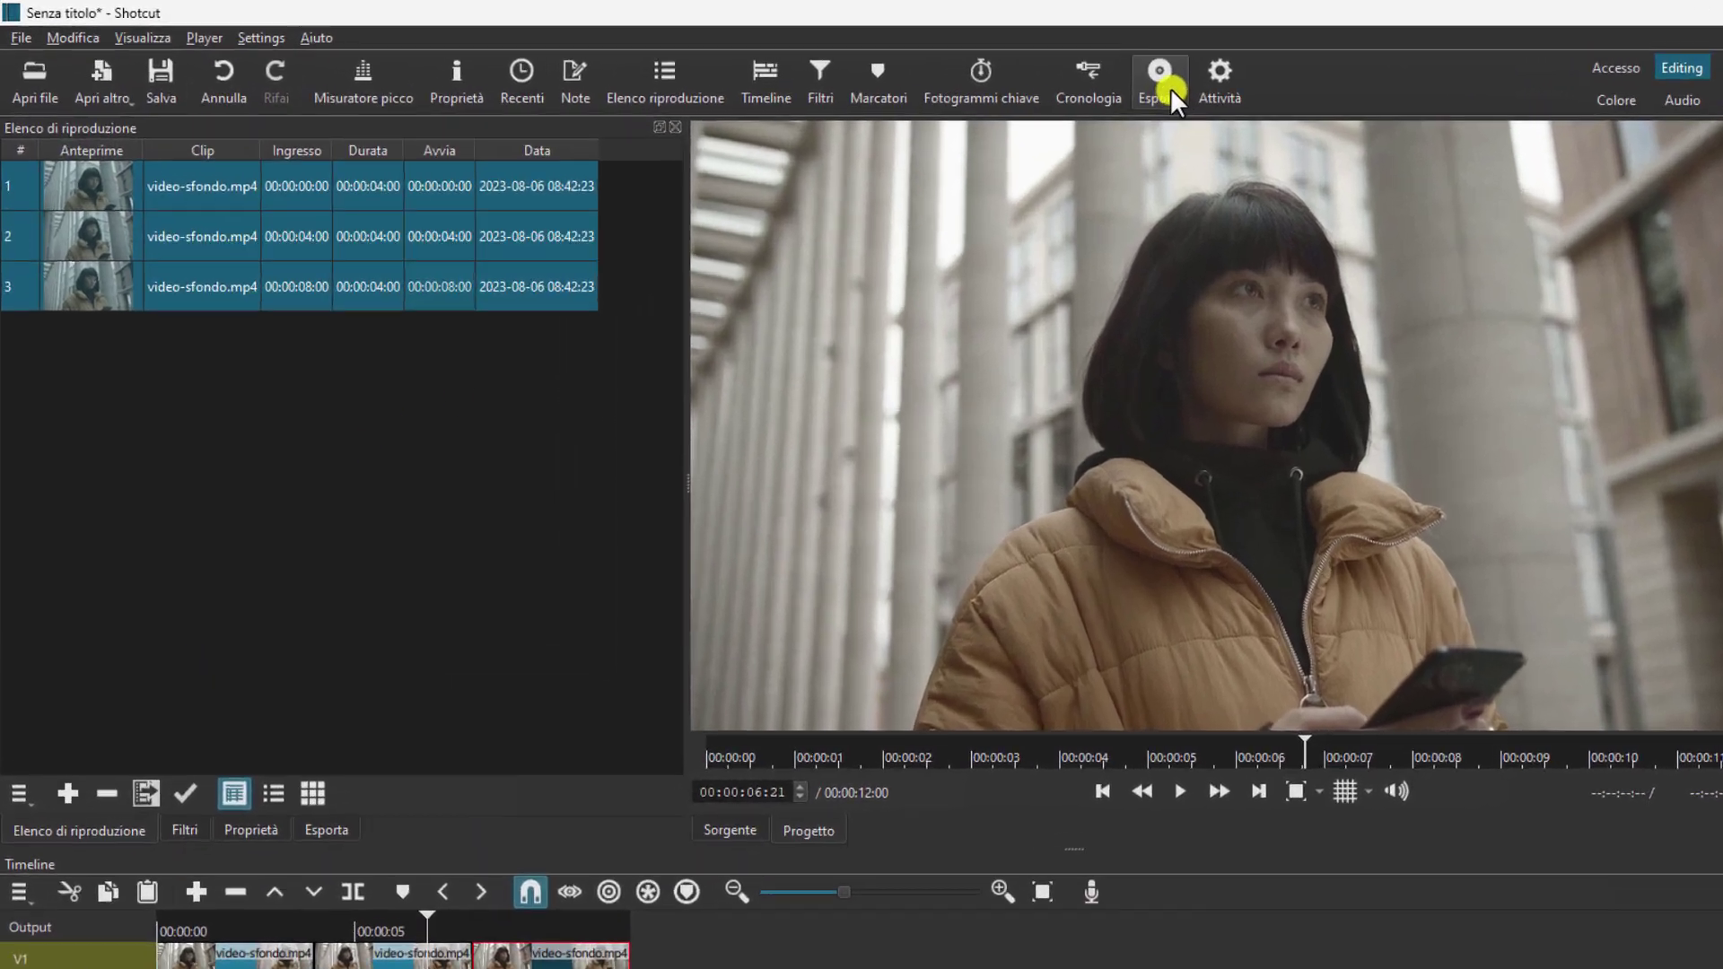
pyautogui.click(931, 59)
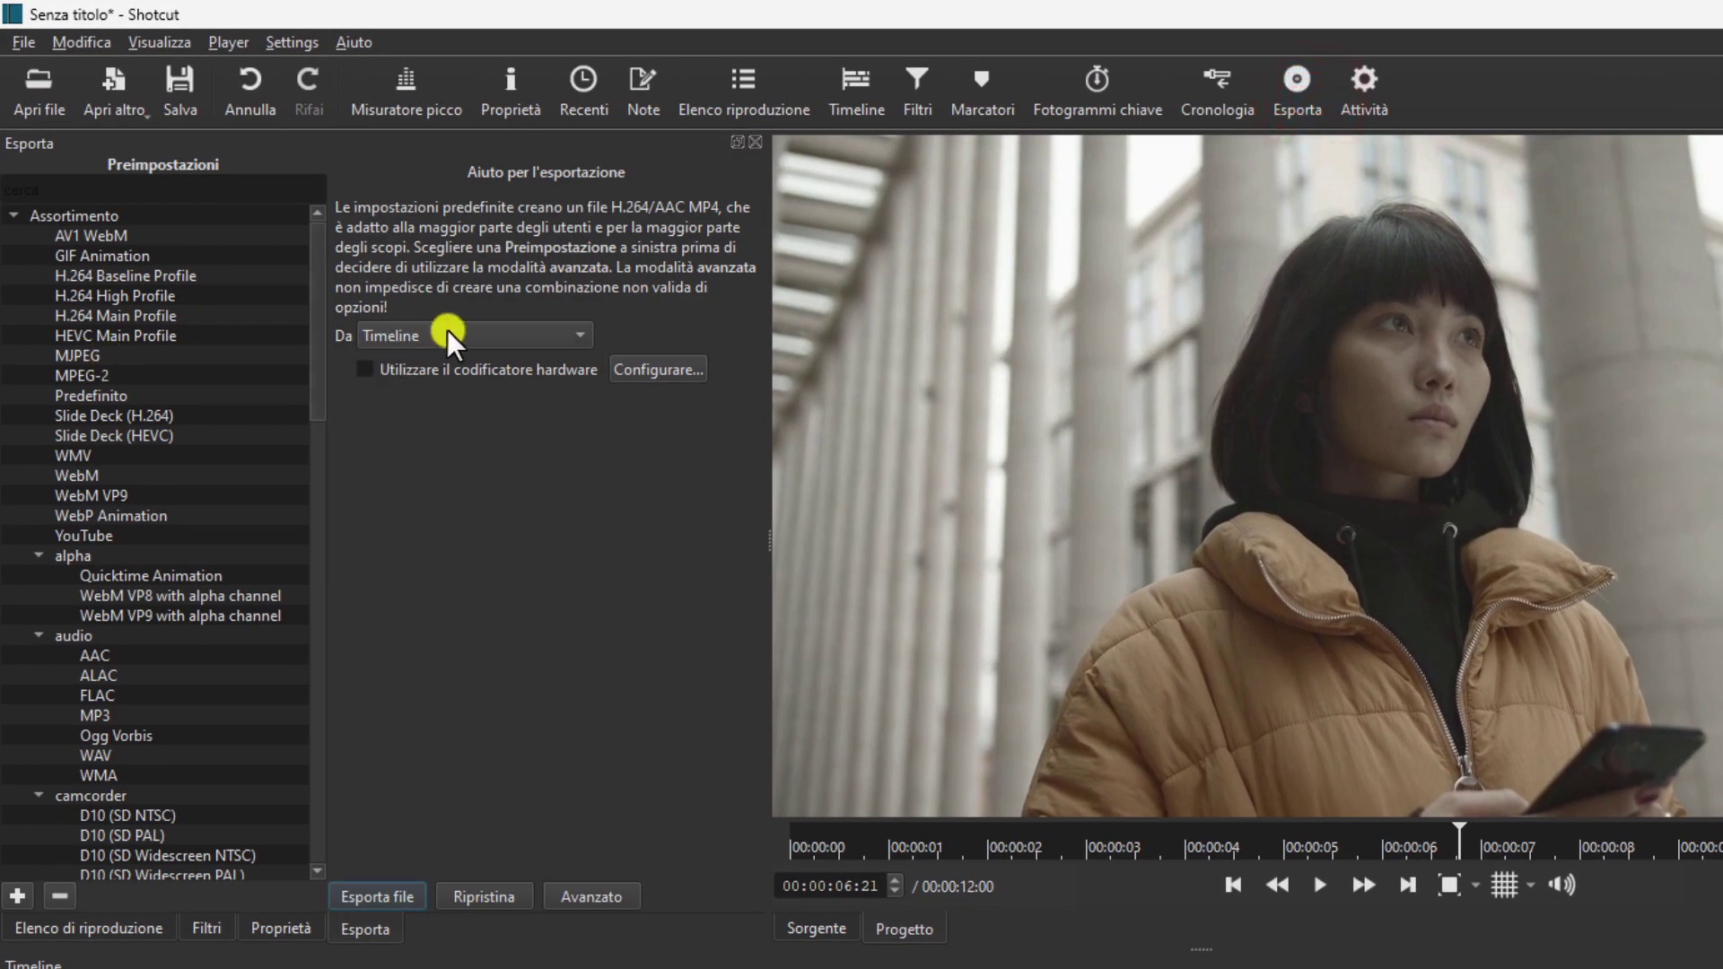
pyautogui.click(584, 336)
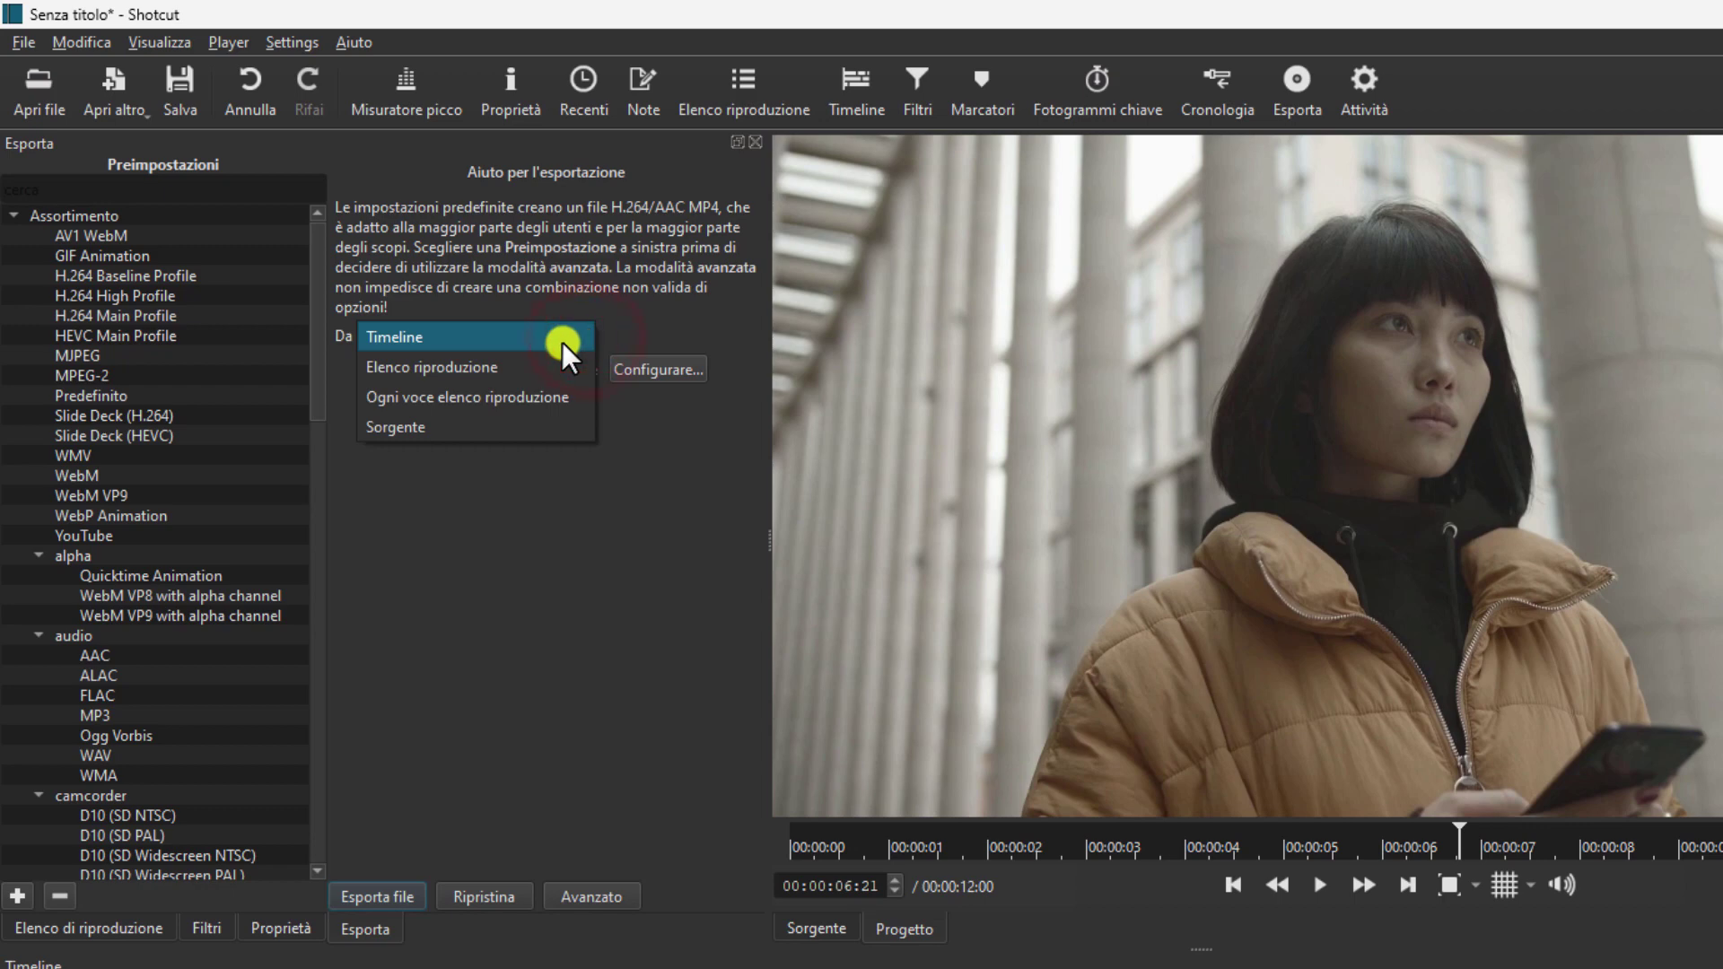
pyautogui.click(508, 394)
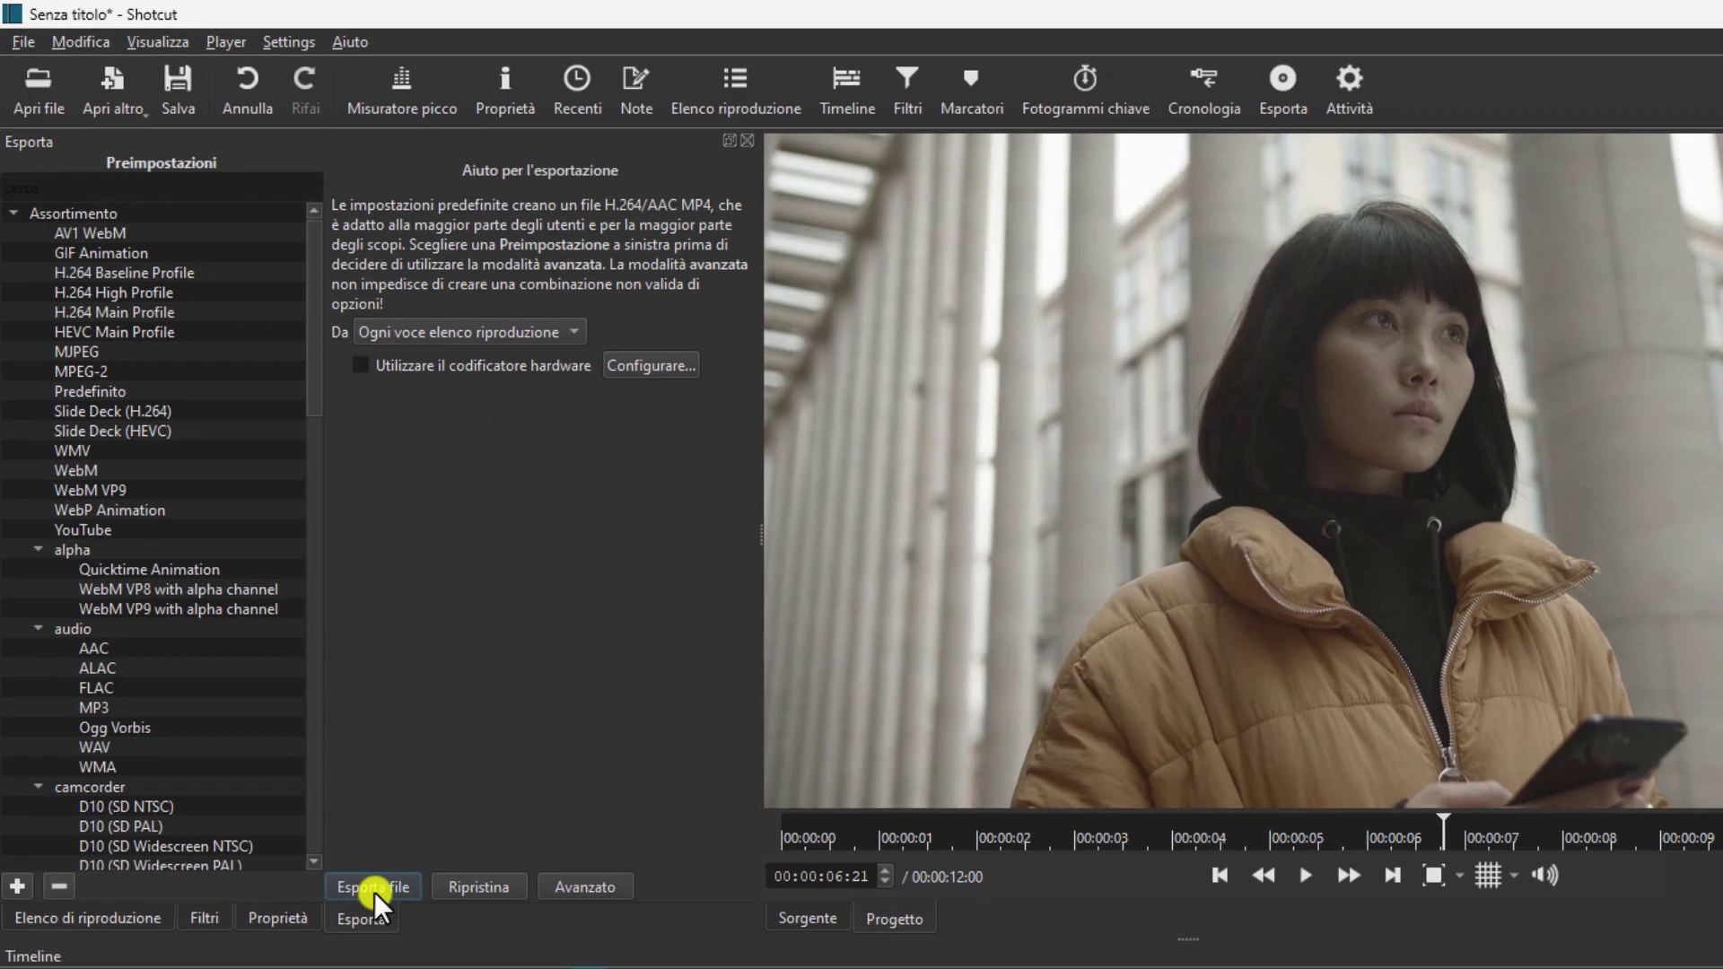
# Export the playlist items to Downloads as mp4 with prefix esporta, Campo 1 set to Indice and Campo 3 to Nessuno.
pyautogui.click(375, 893)
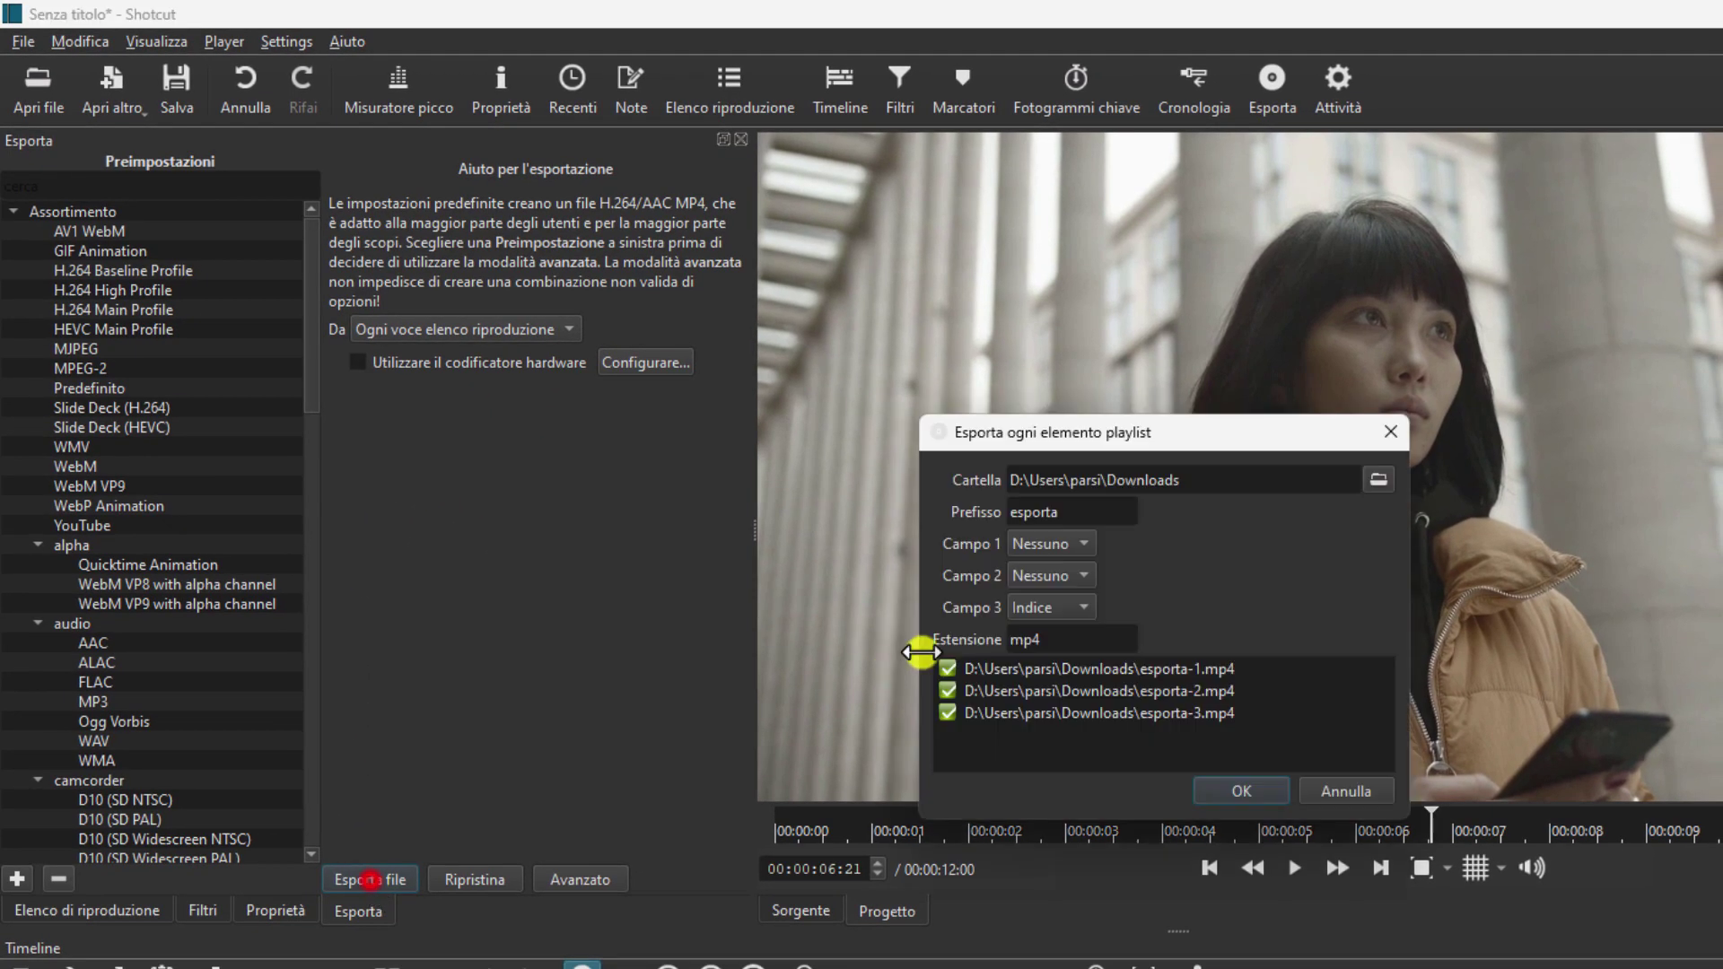
pyautogui.click(1086, 540)
pyautogui.click(1053, 606)
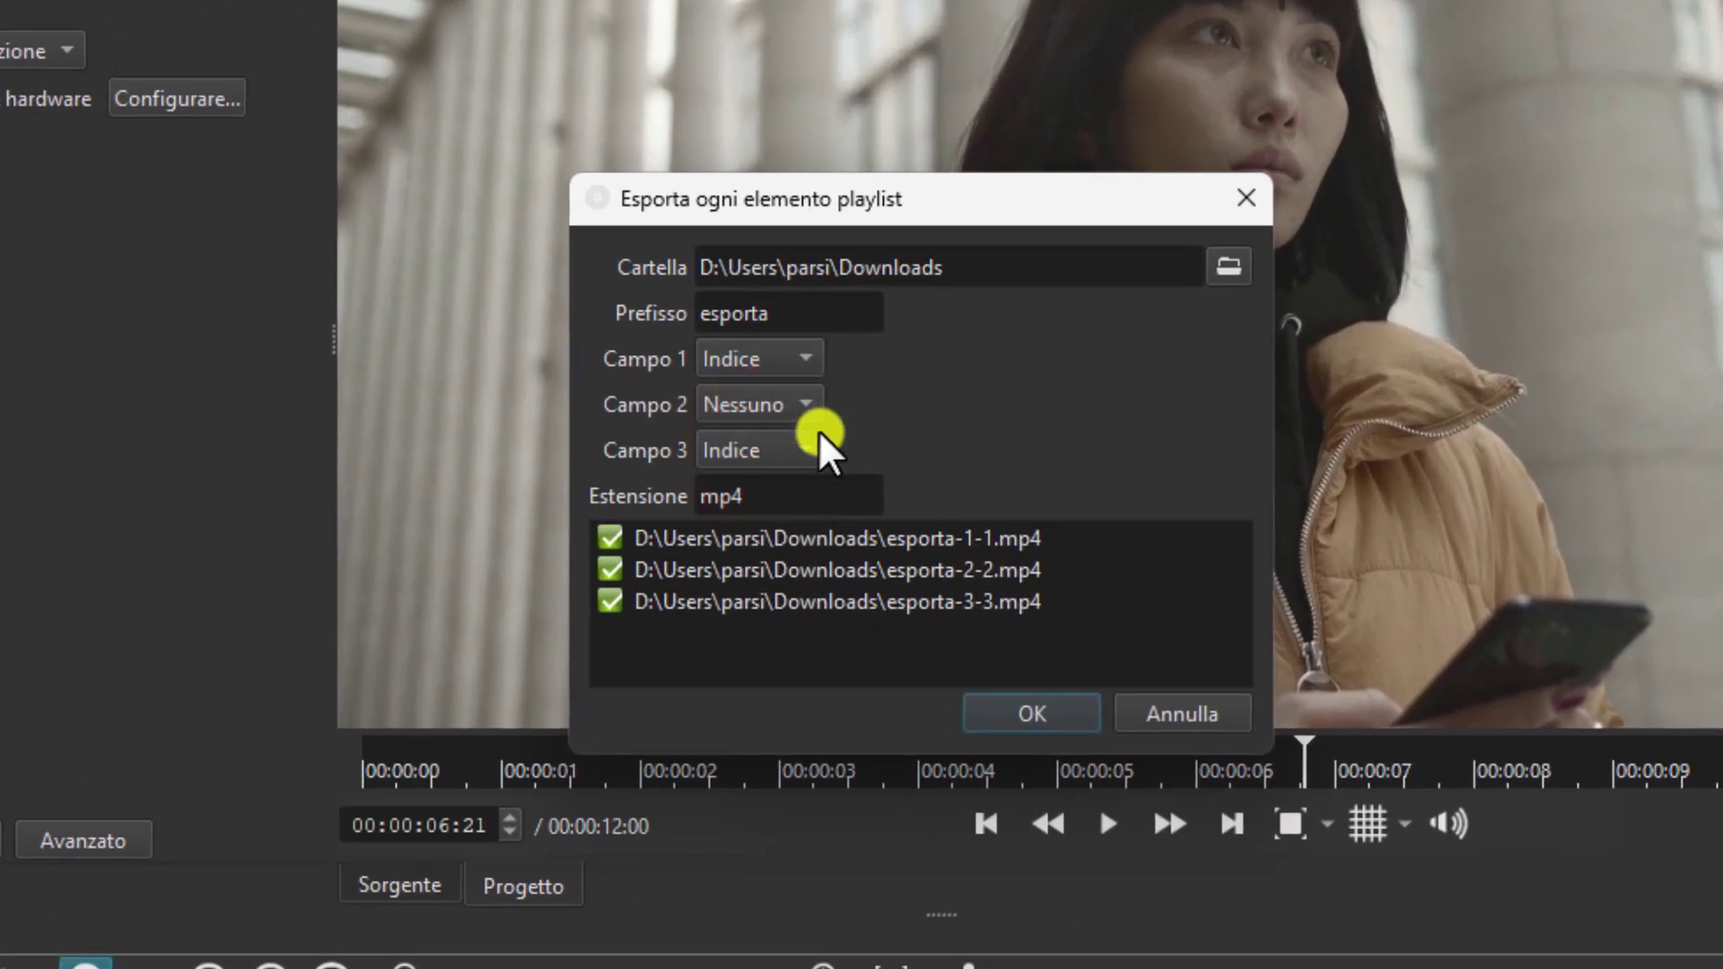
pyautogui.click(808, 452)
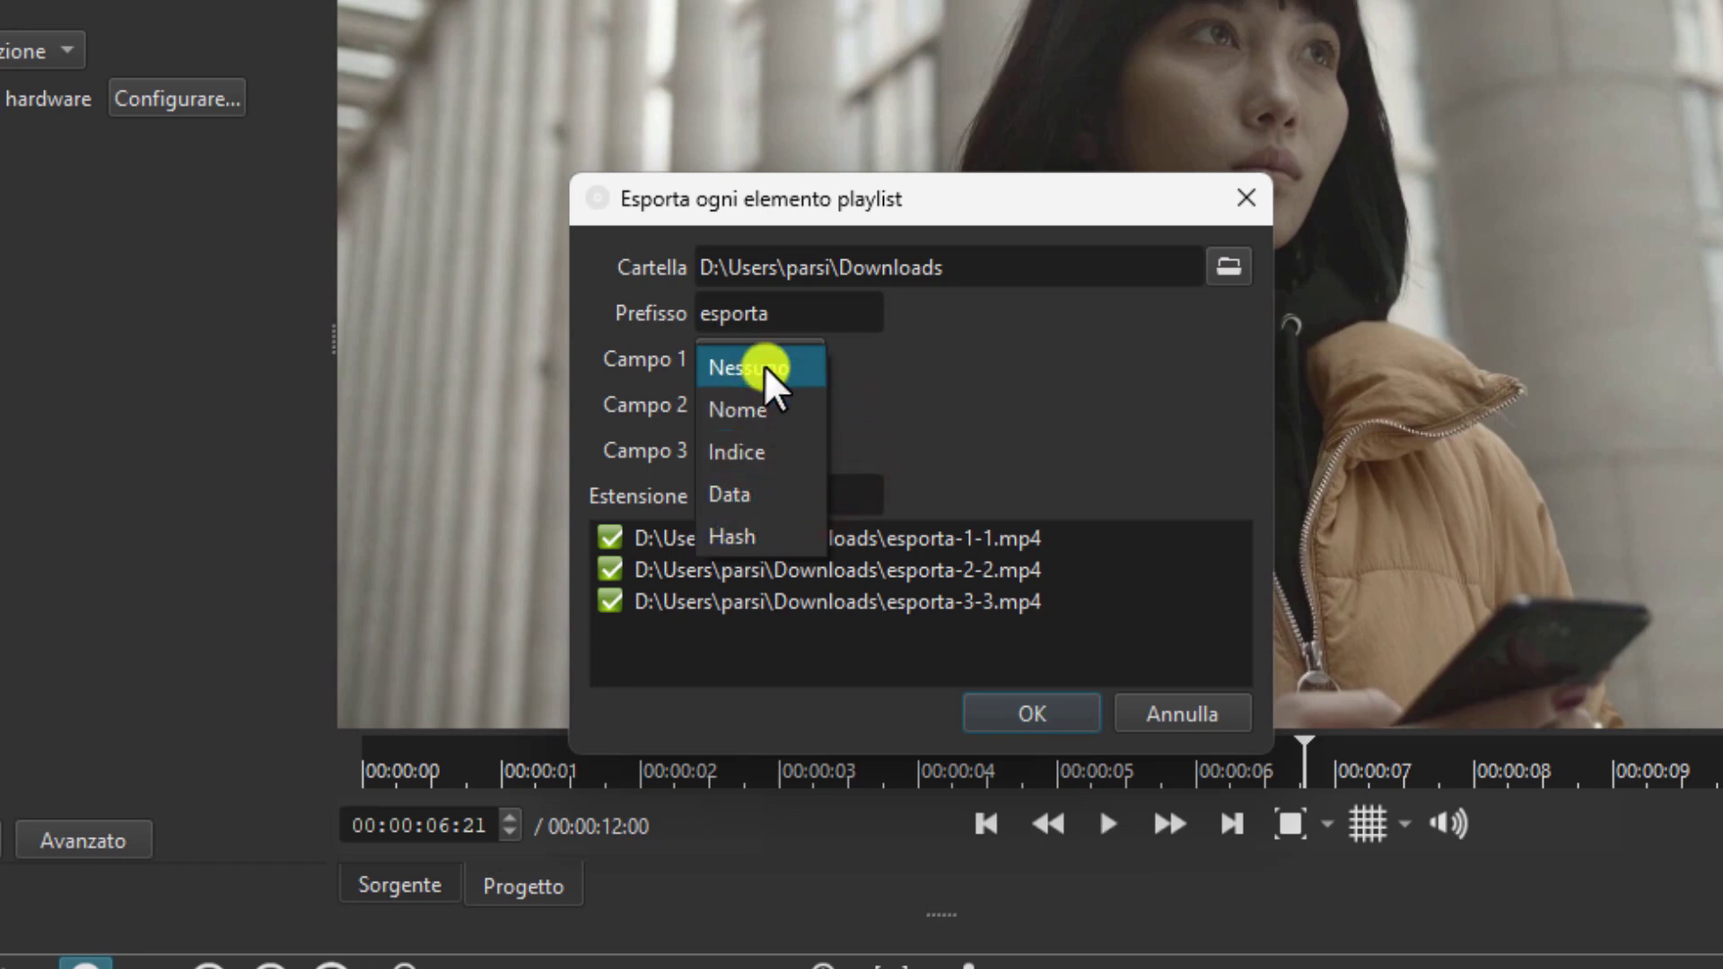
pyautogui.click(752, 368)
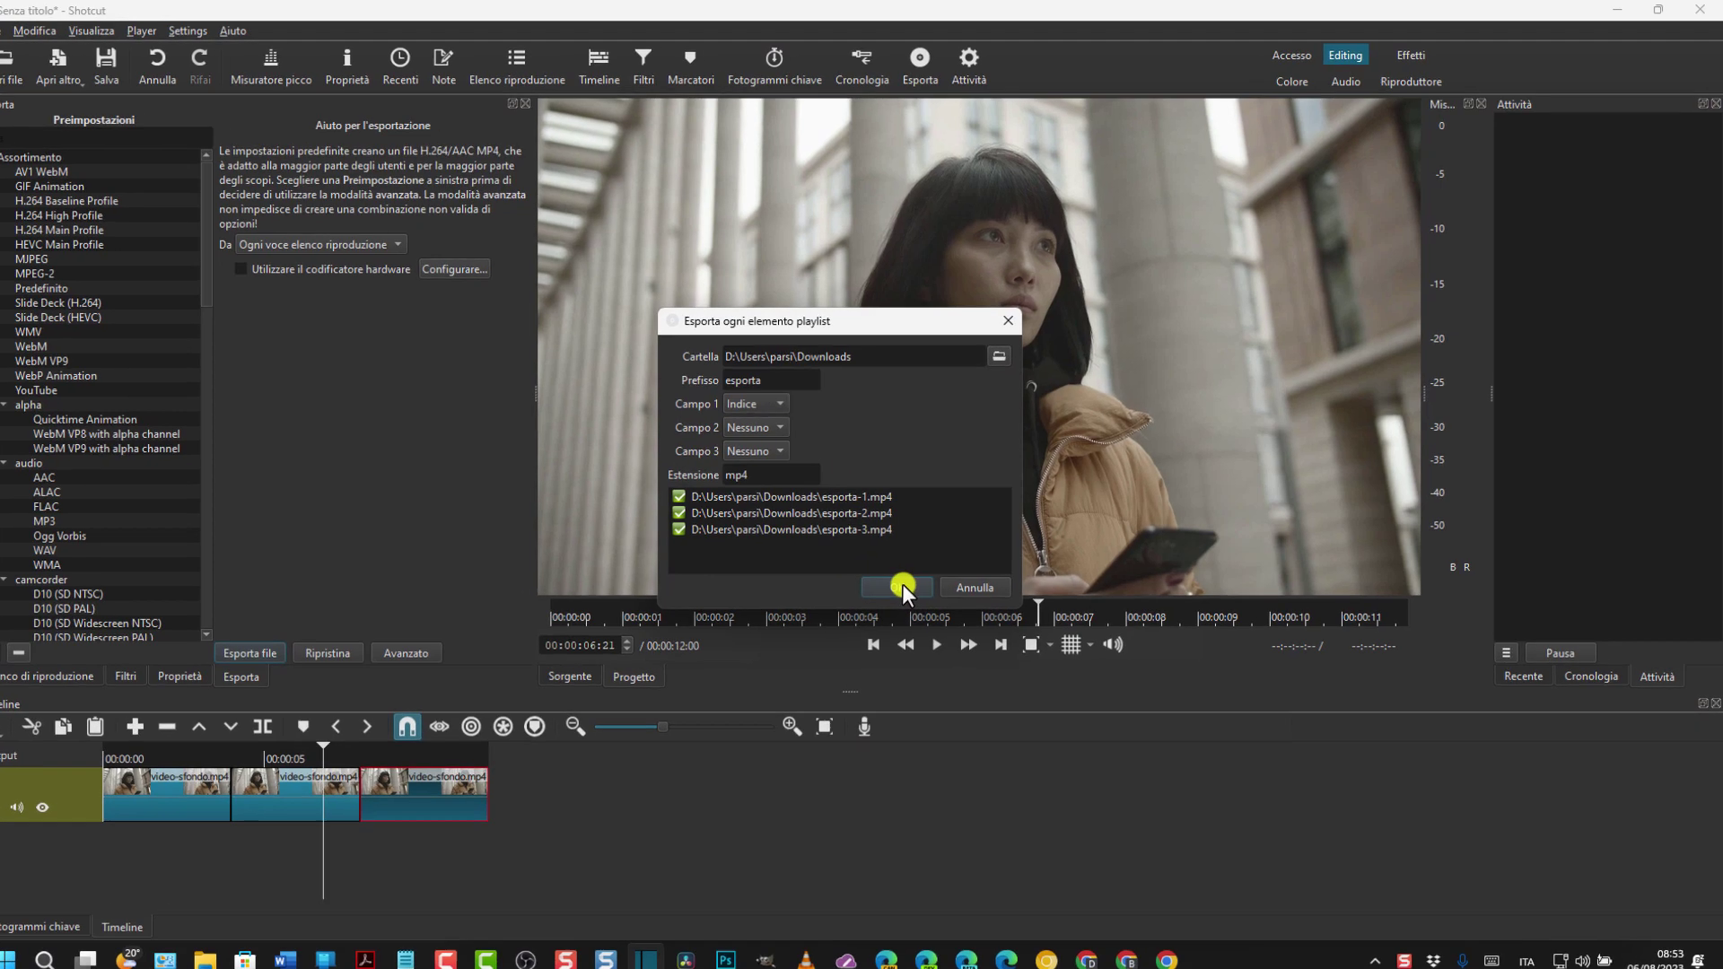
pyautogui.click(906, 579)
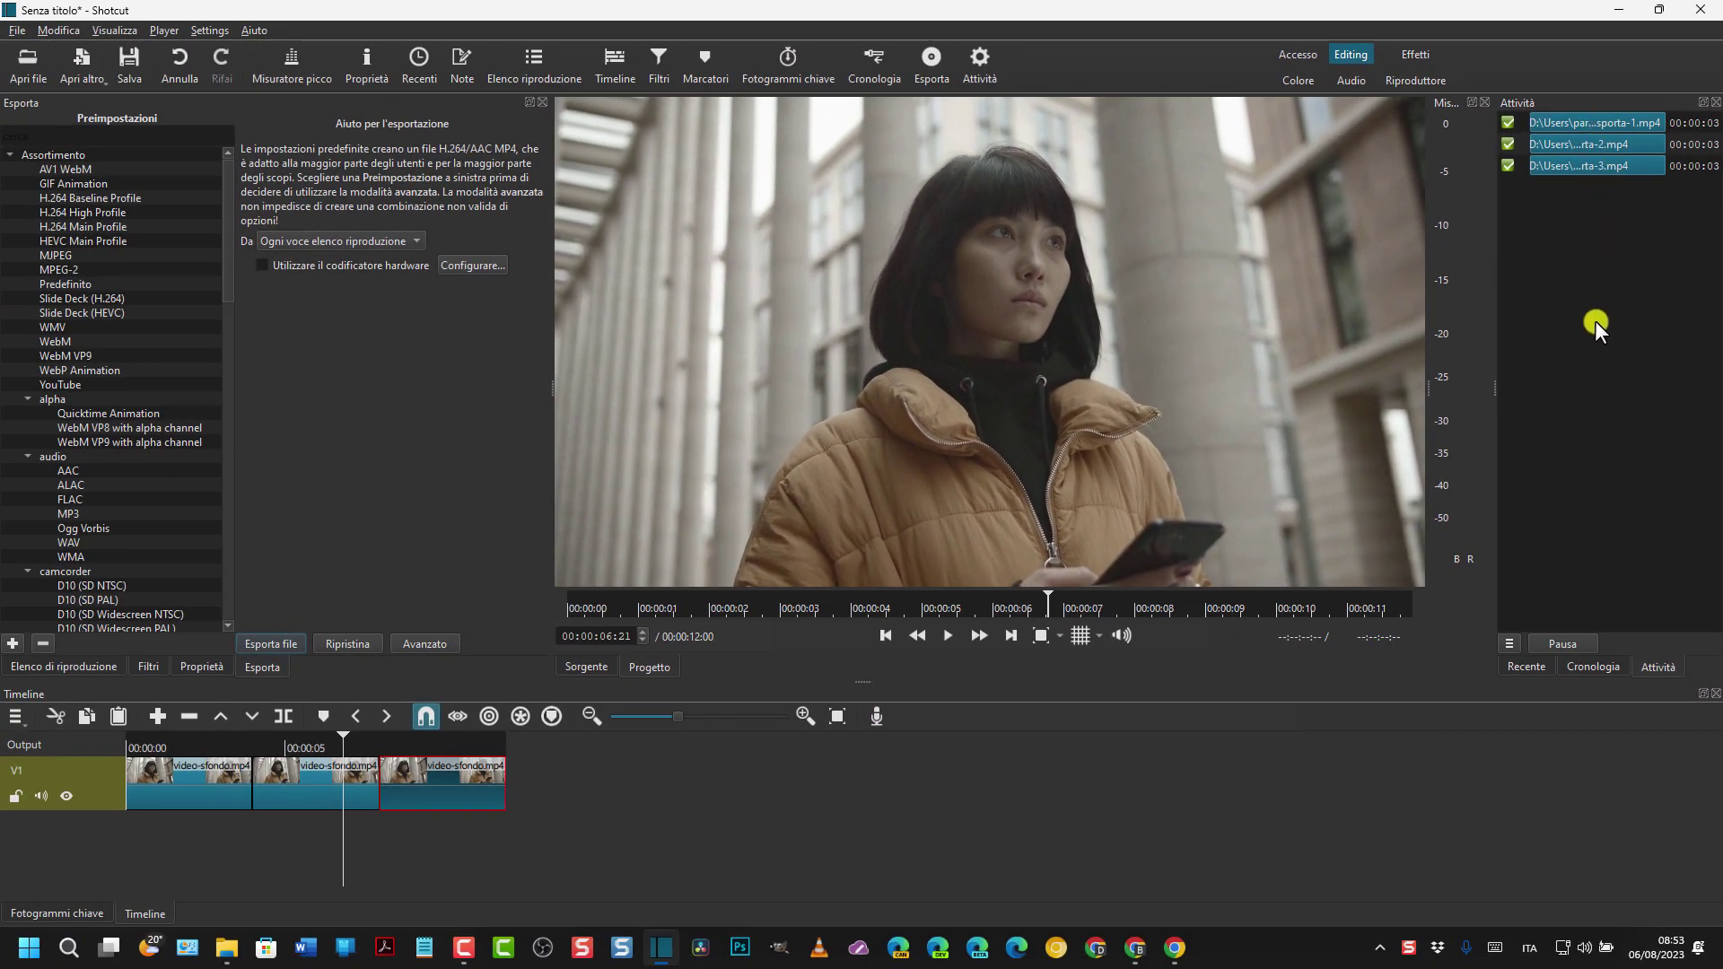
# Switch to Unscreen in Chrome and upload esporta-1.mp4 from the Downloads folder for background removal.
pyautogui.click(1175, 947)
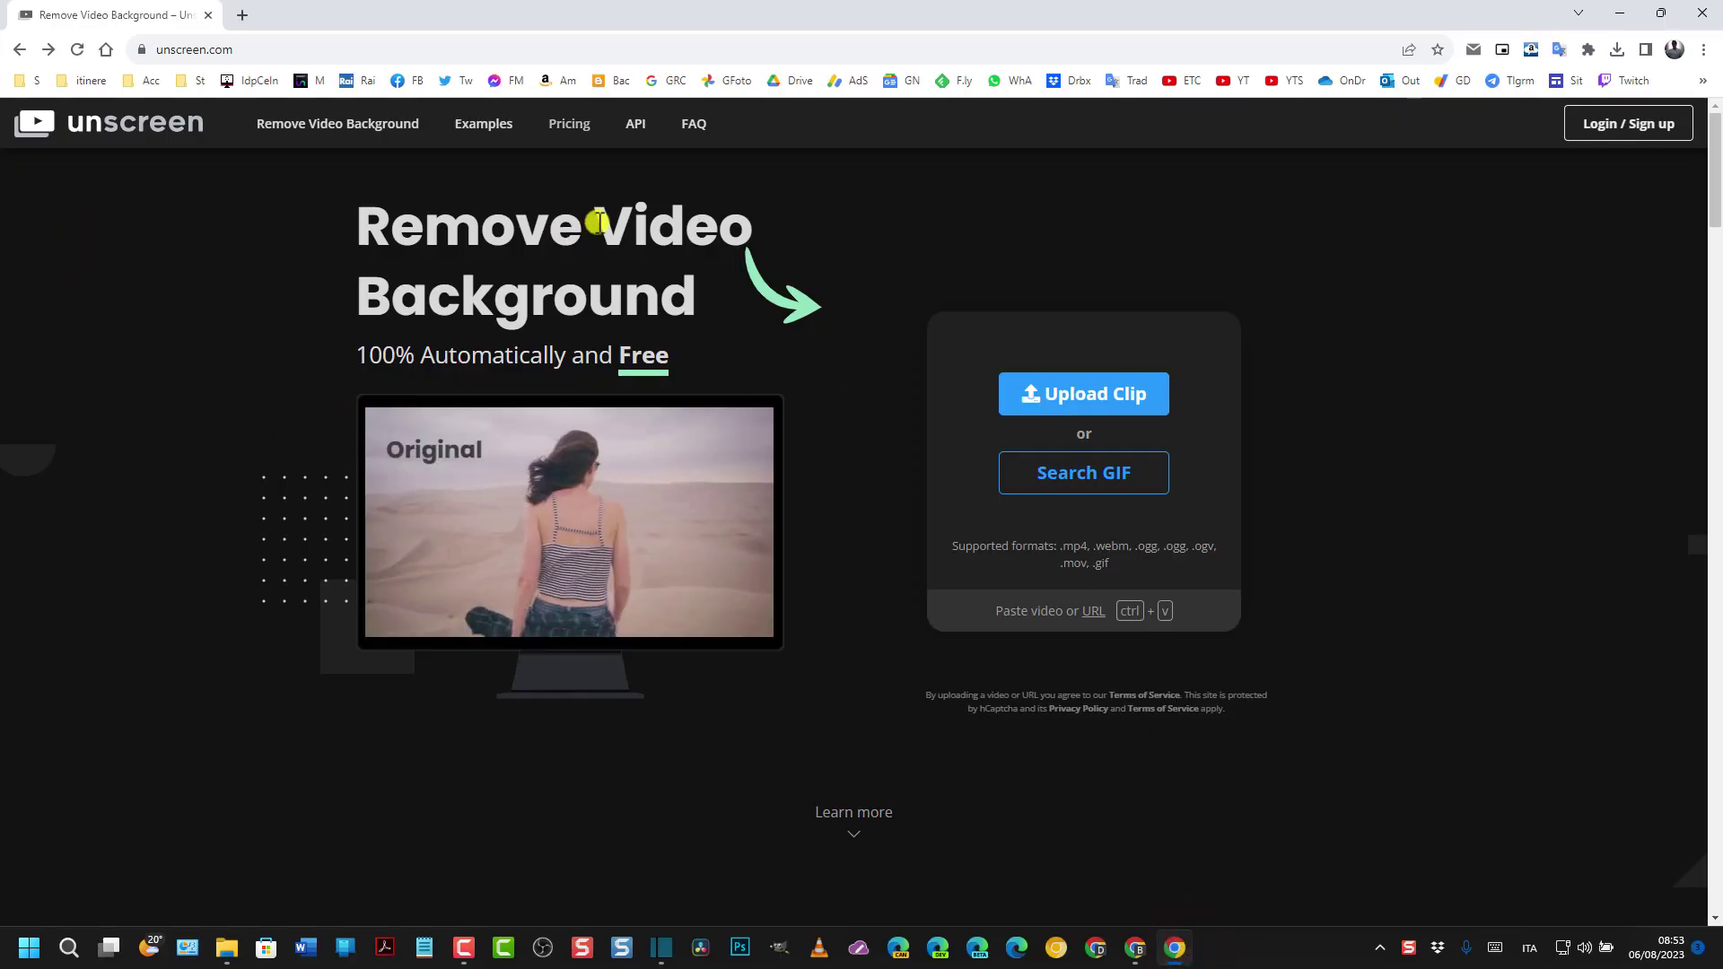
pyautogui.click(1115, 396)
pyautogui.click(597, 368)
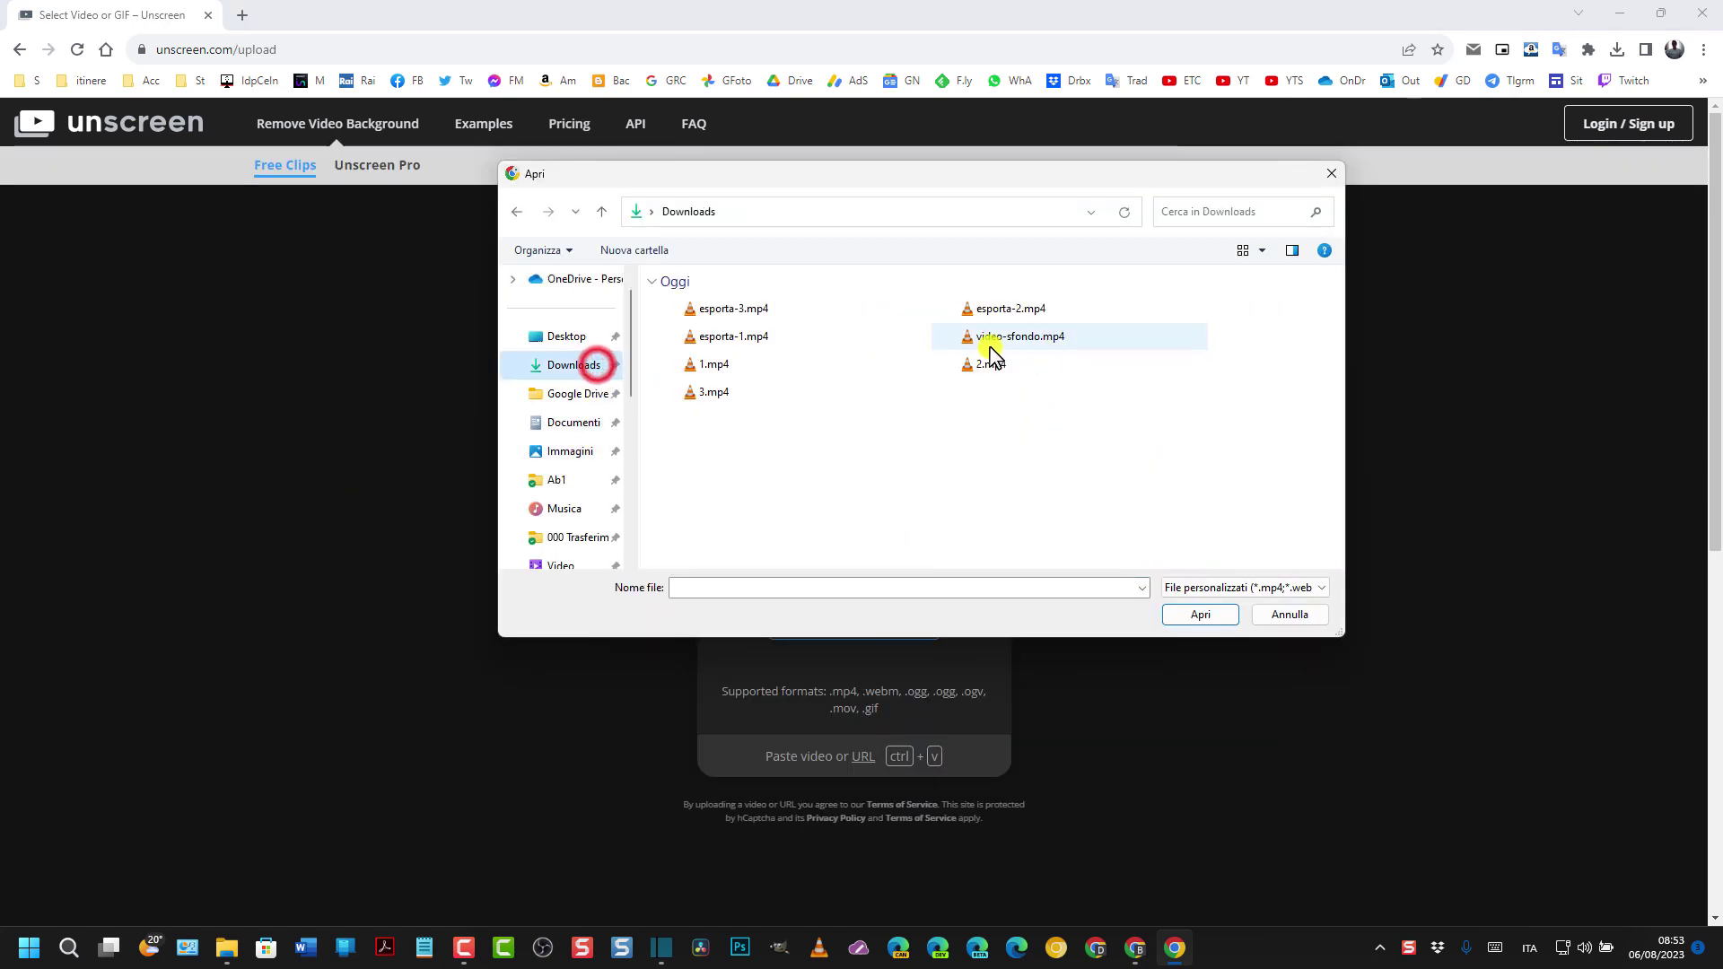
pyautogui.click(744, 339)
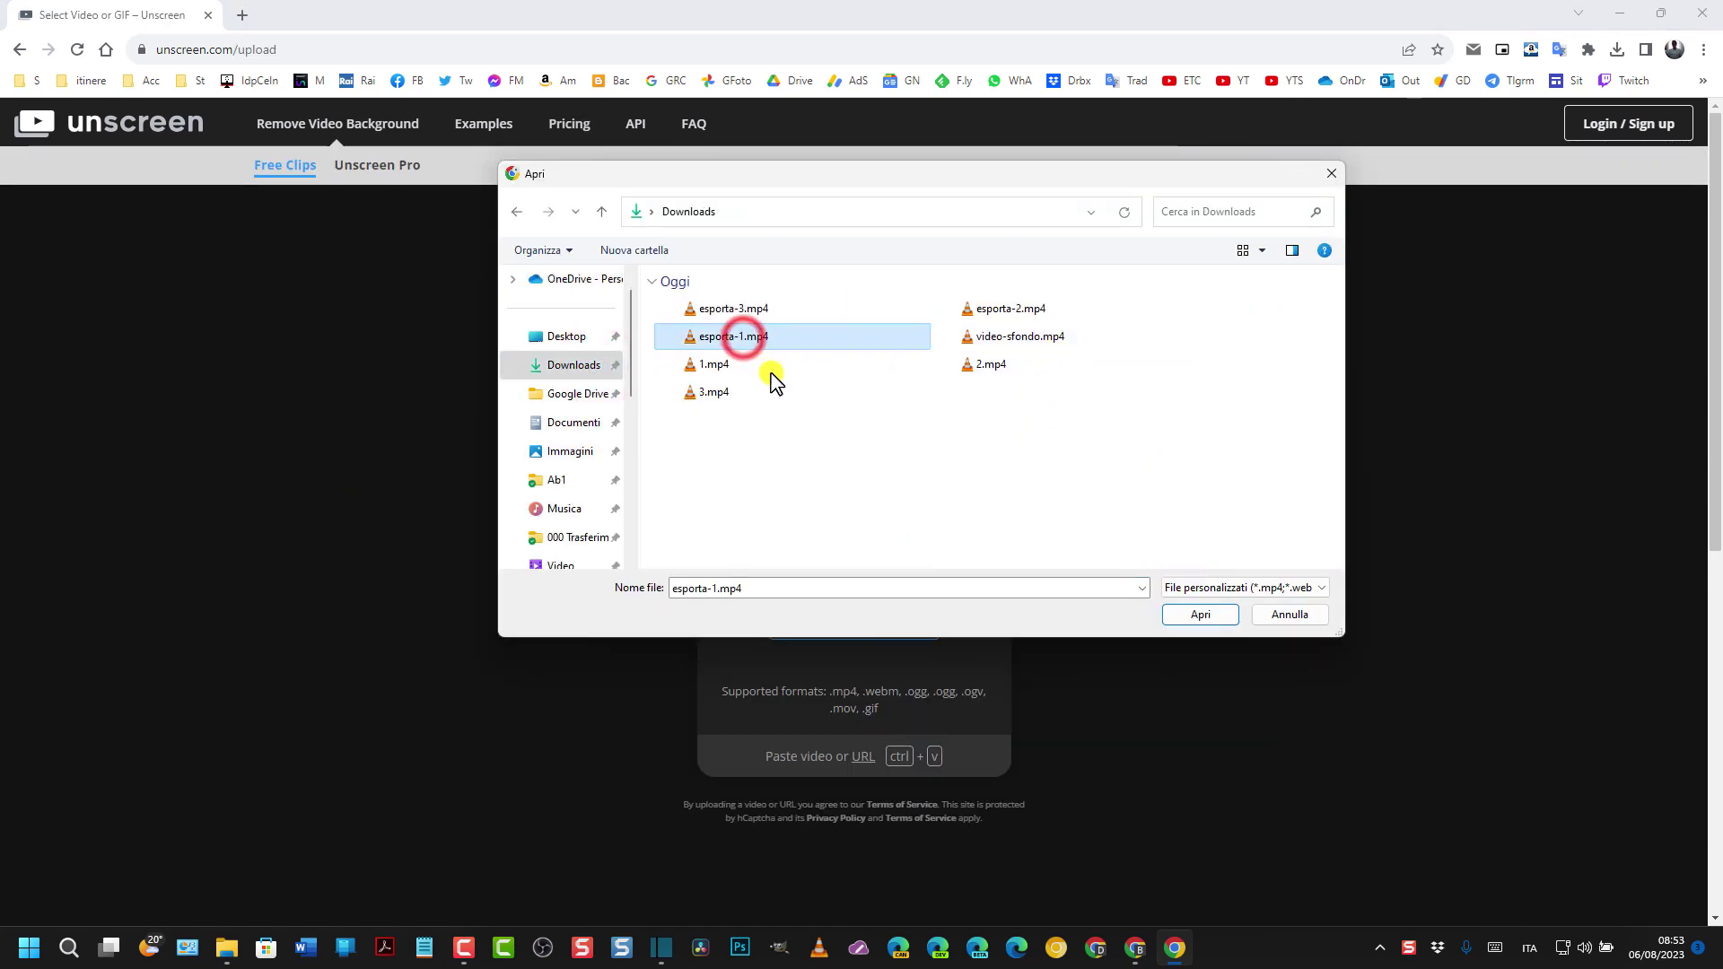
pyautogui.click(1215, 616)
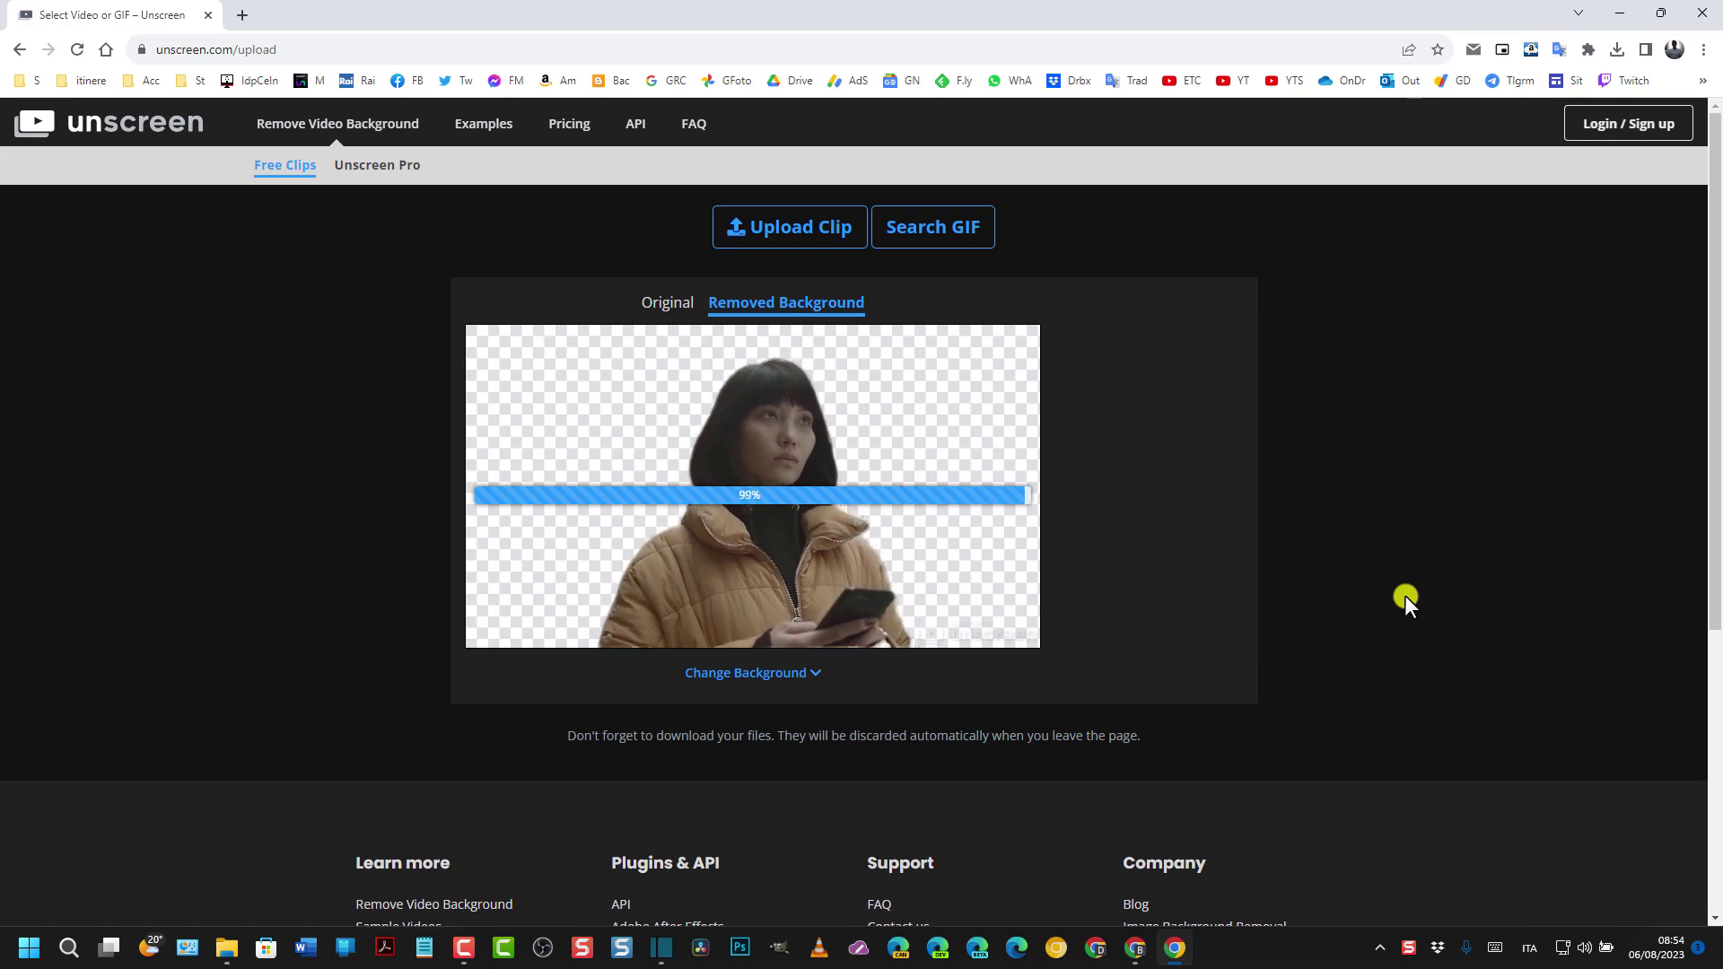
# Browse the replacement video backgrounds and download the first clip as a GIF with its transparent background.
pyautogui.click(817, 673)
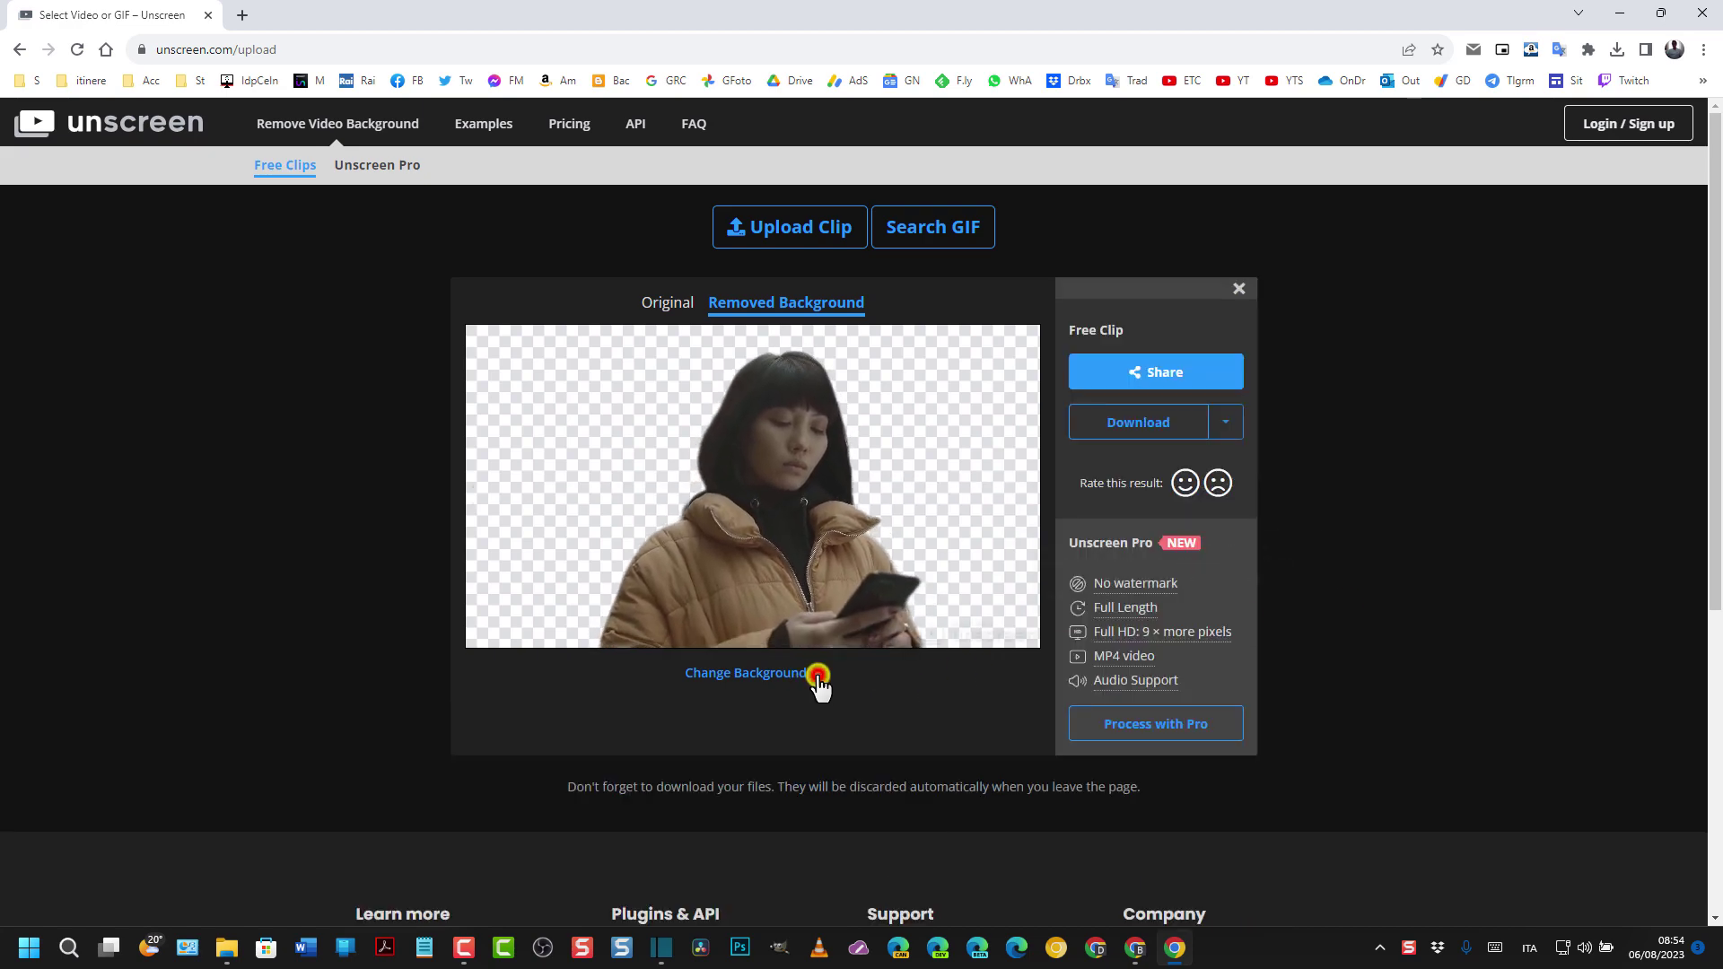
pyautogui.moveTo(524, 795); pyautogui.dragTo(902, 811)
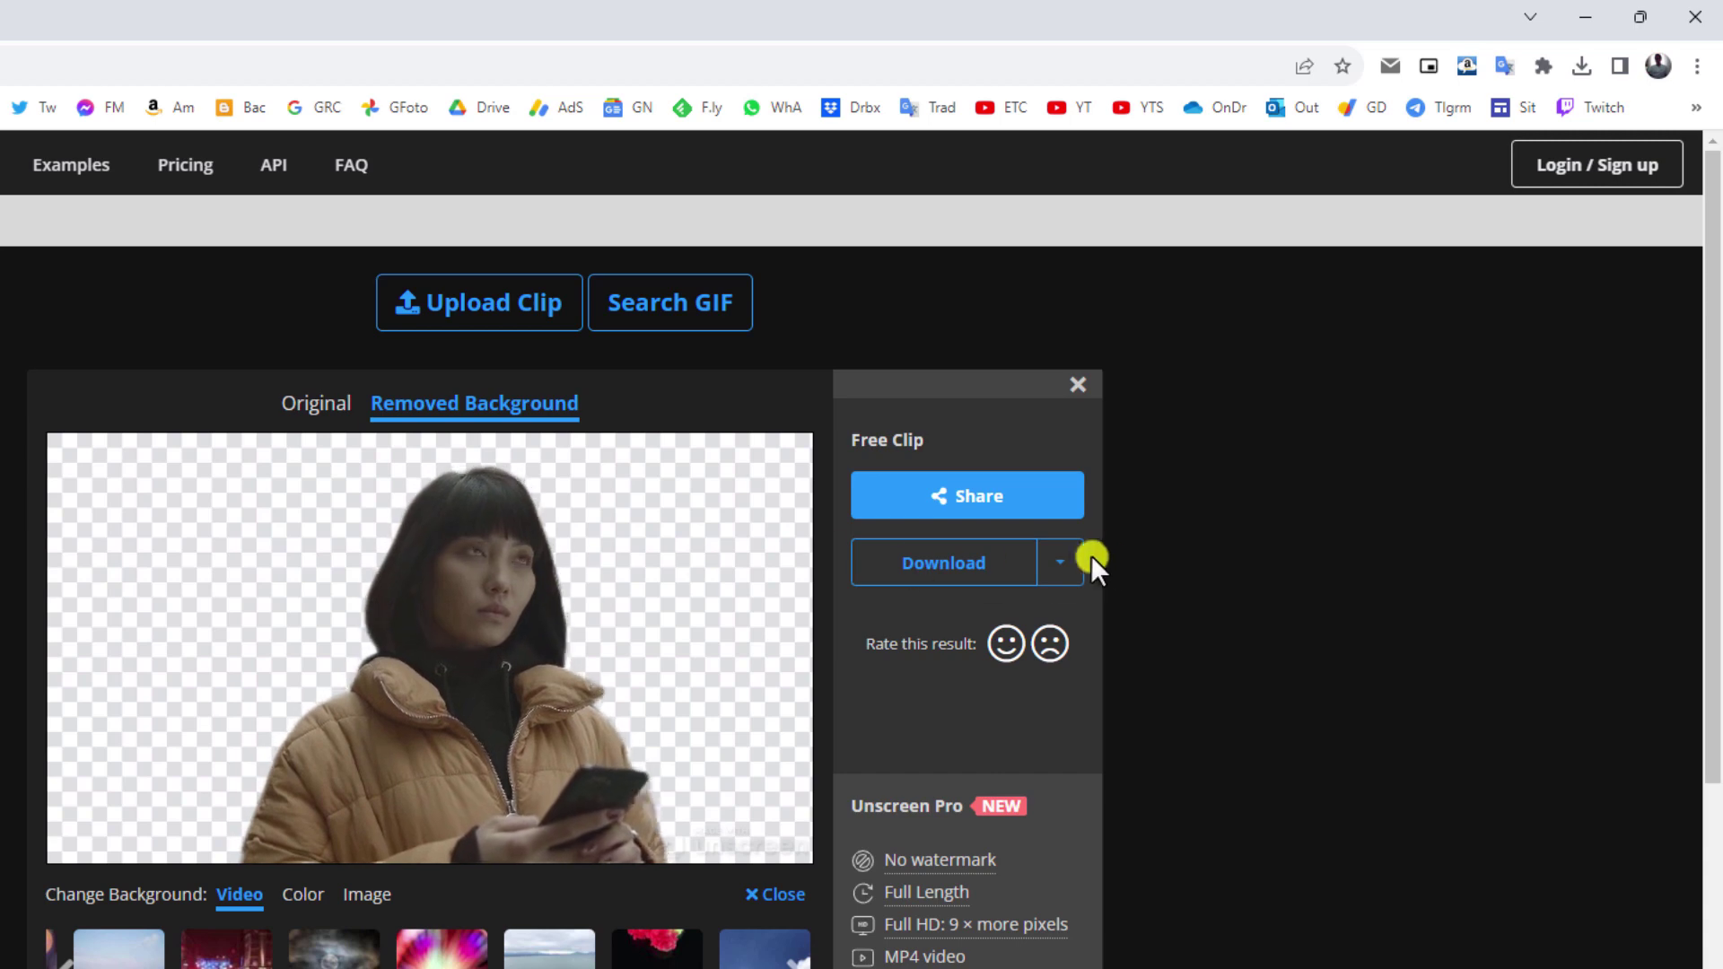
pyautogui.click(1061, 563)
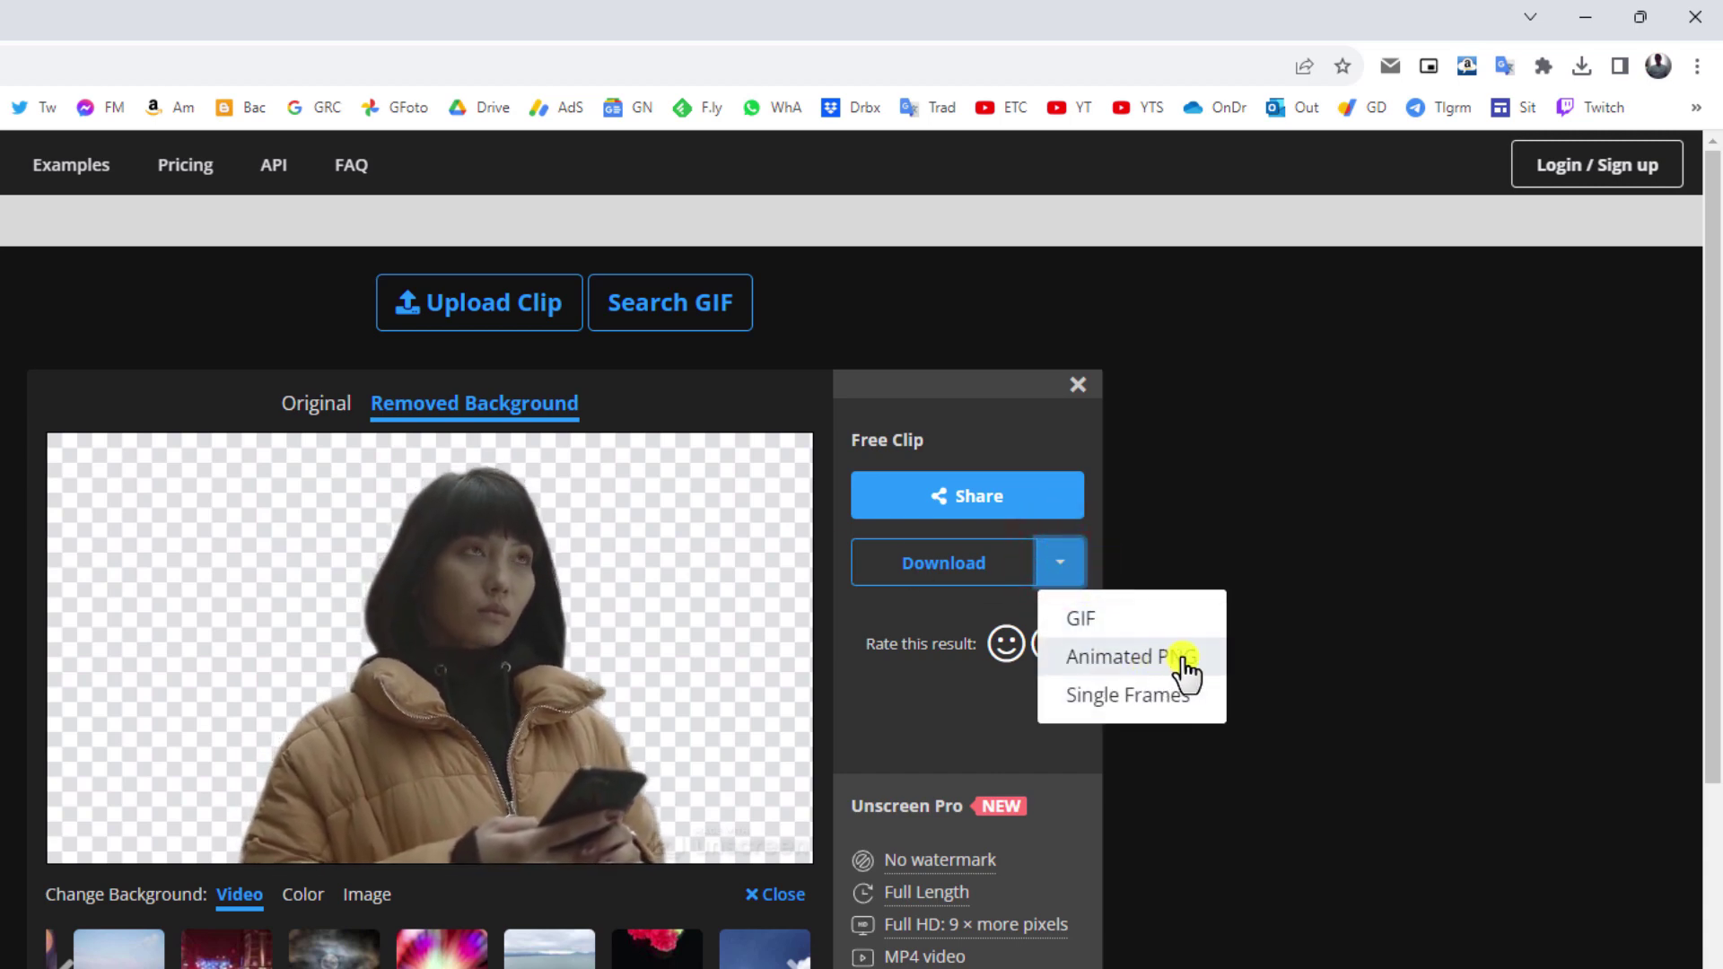
pyautogui.click(1083, 621)
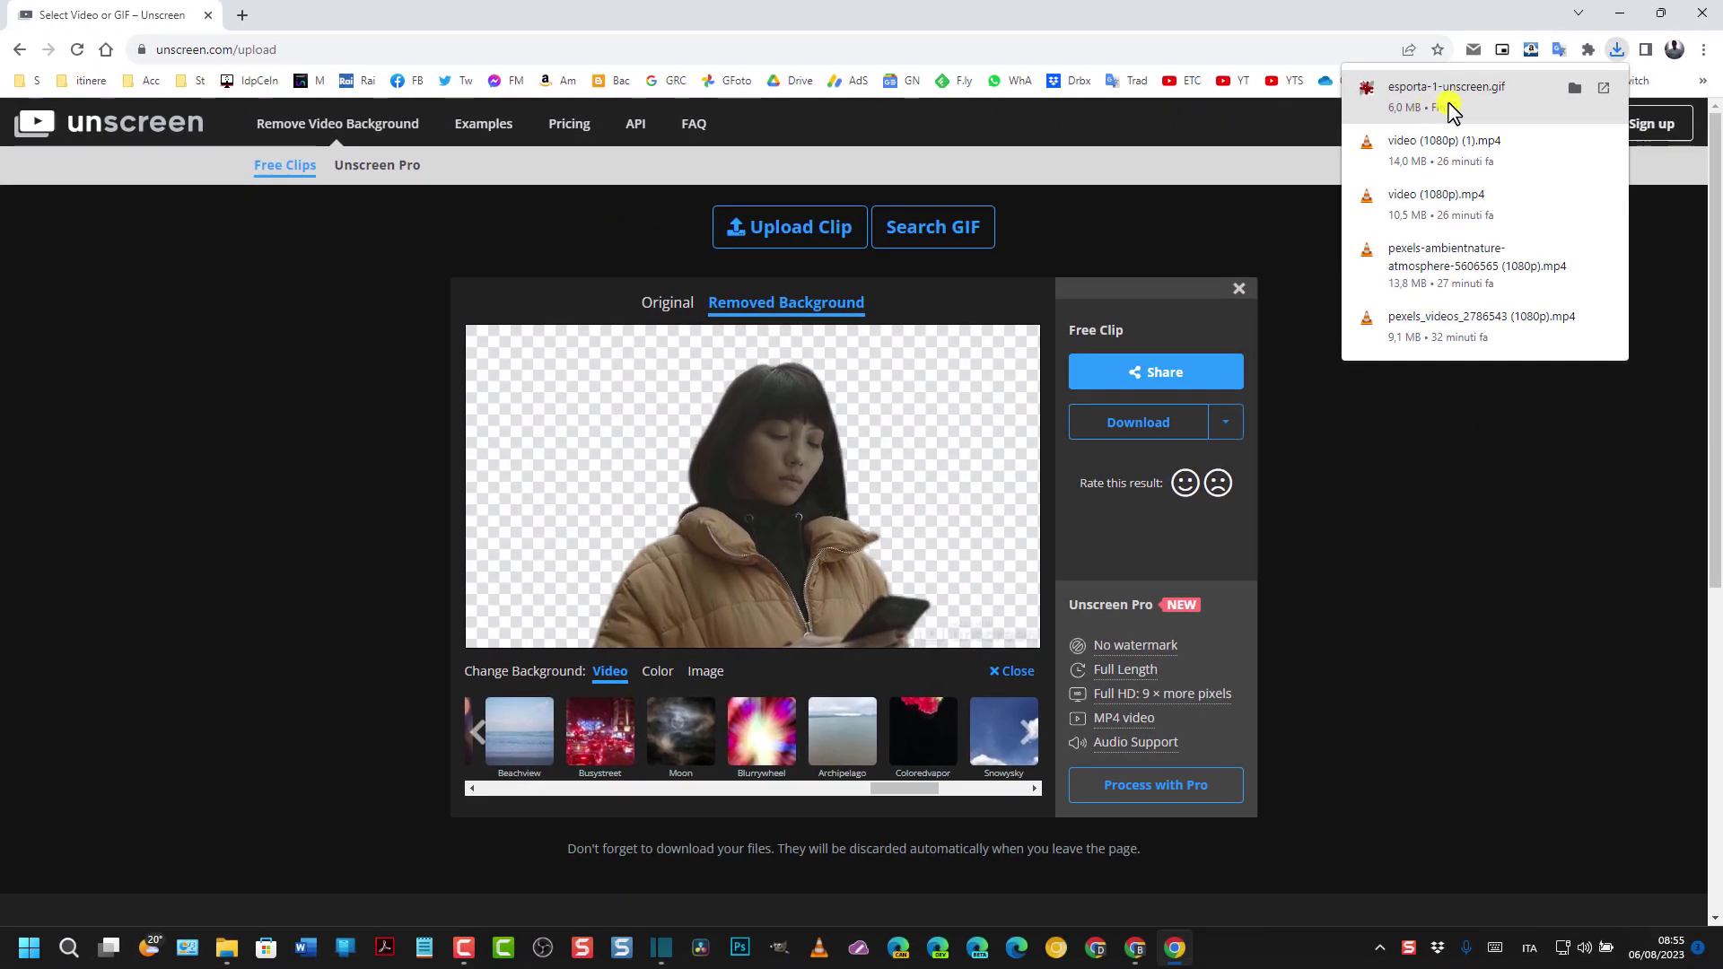
# Preview the downloaded esporta-1-unscreen.gif in IrfanView and close the viewer.
pyautogui.click(1447, 94)
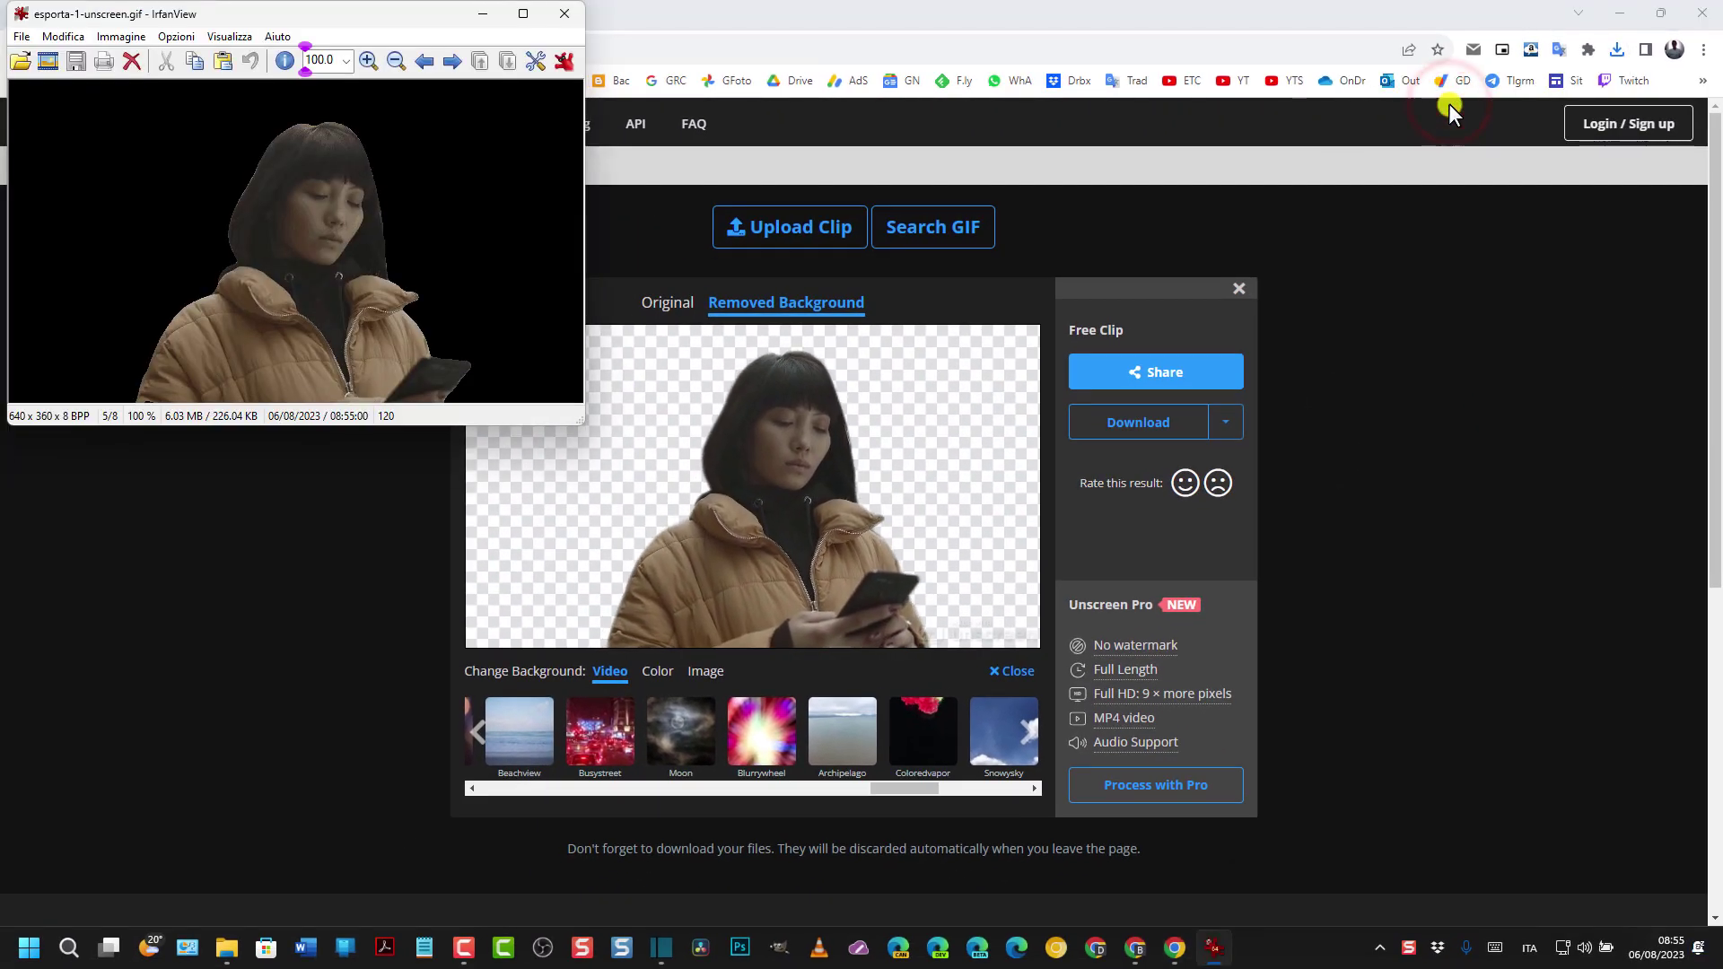
pyautogui.click(565, 13)
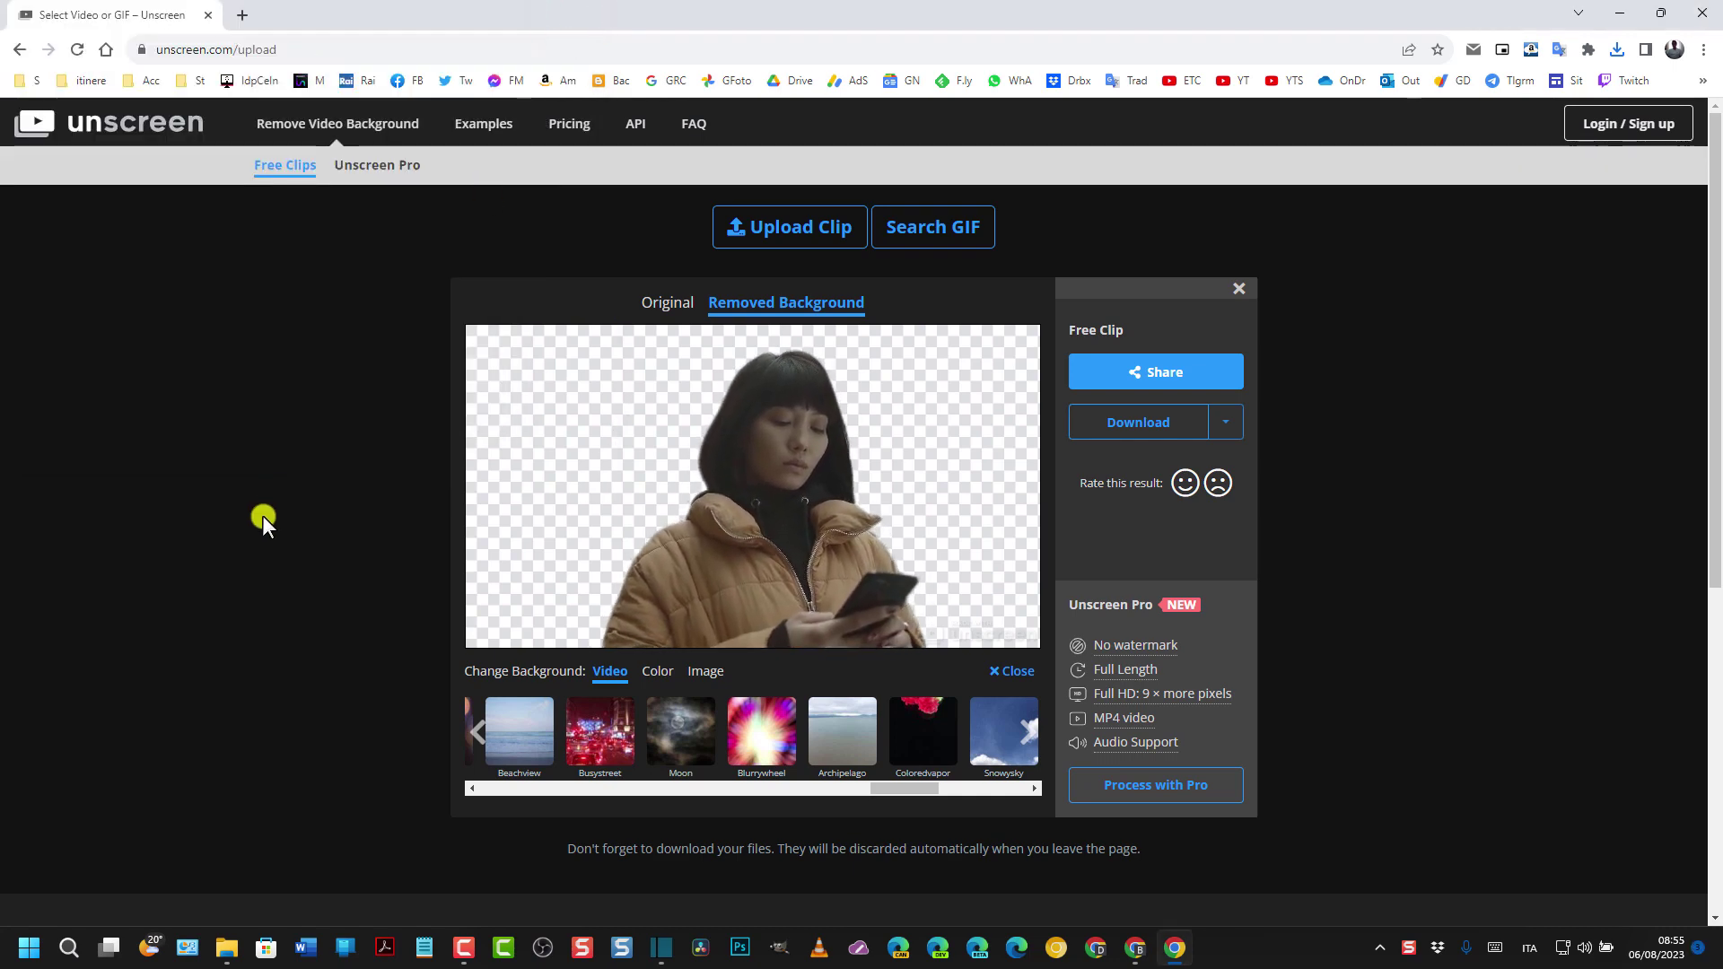
# Return to the Unscreen start page, upload esporta-2.mp4 and download its background-free version as a GIF.
pyautogui.click(20, 50)
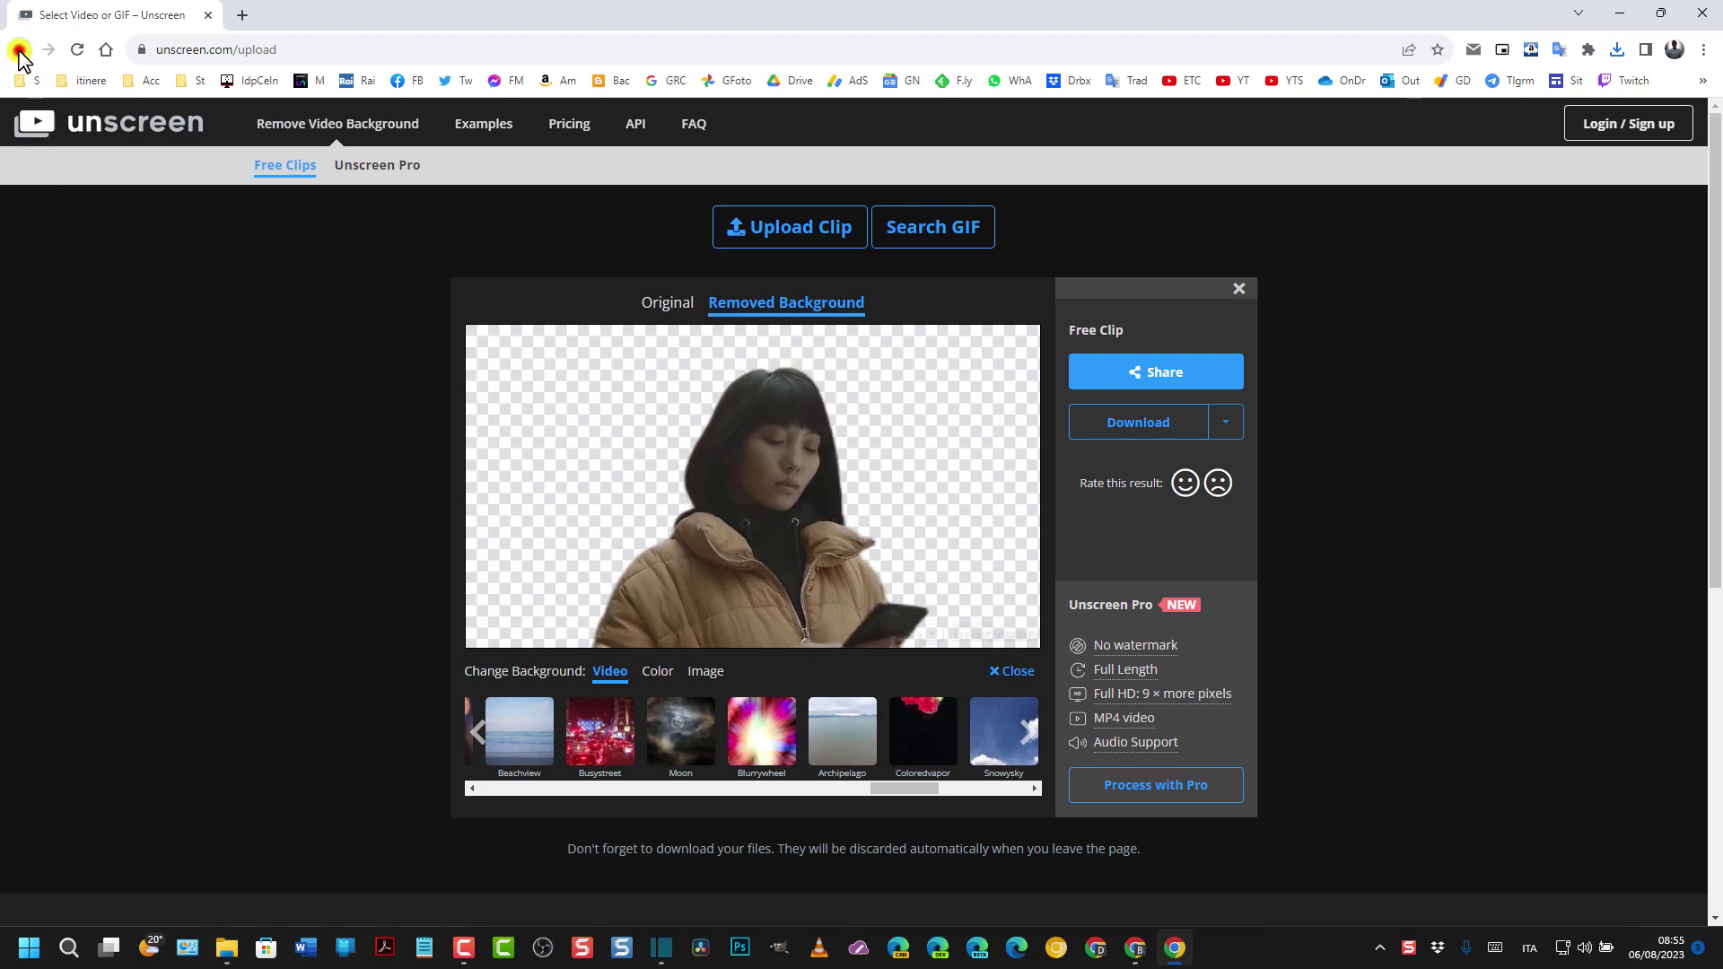
pyautogui.click(1088, 397)
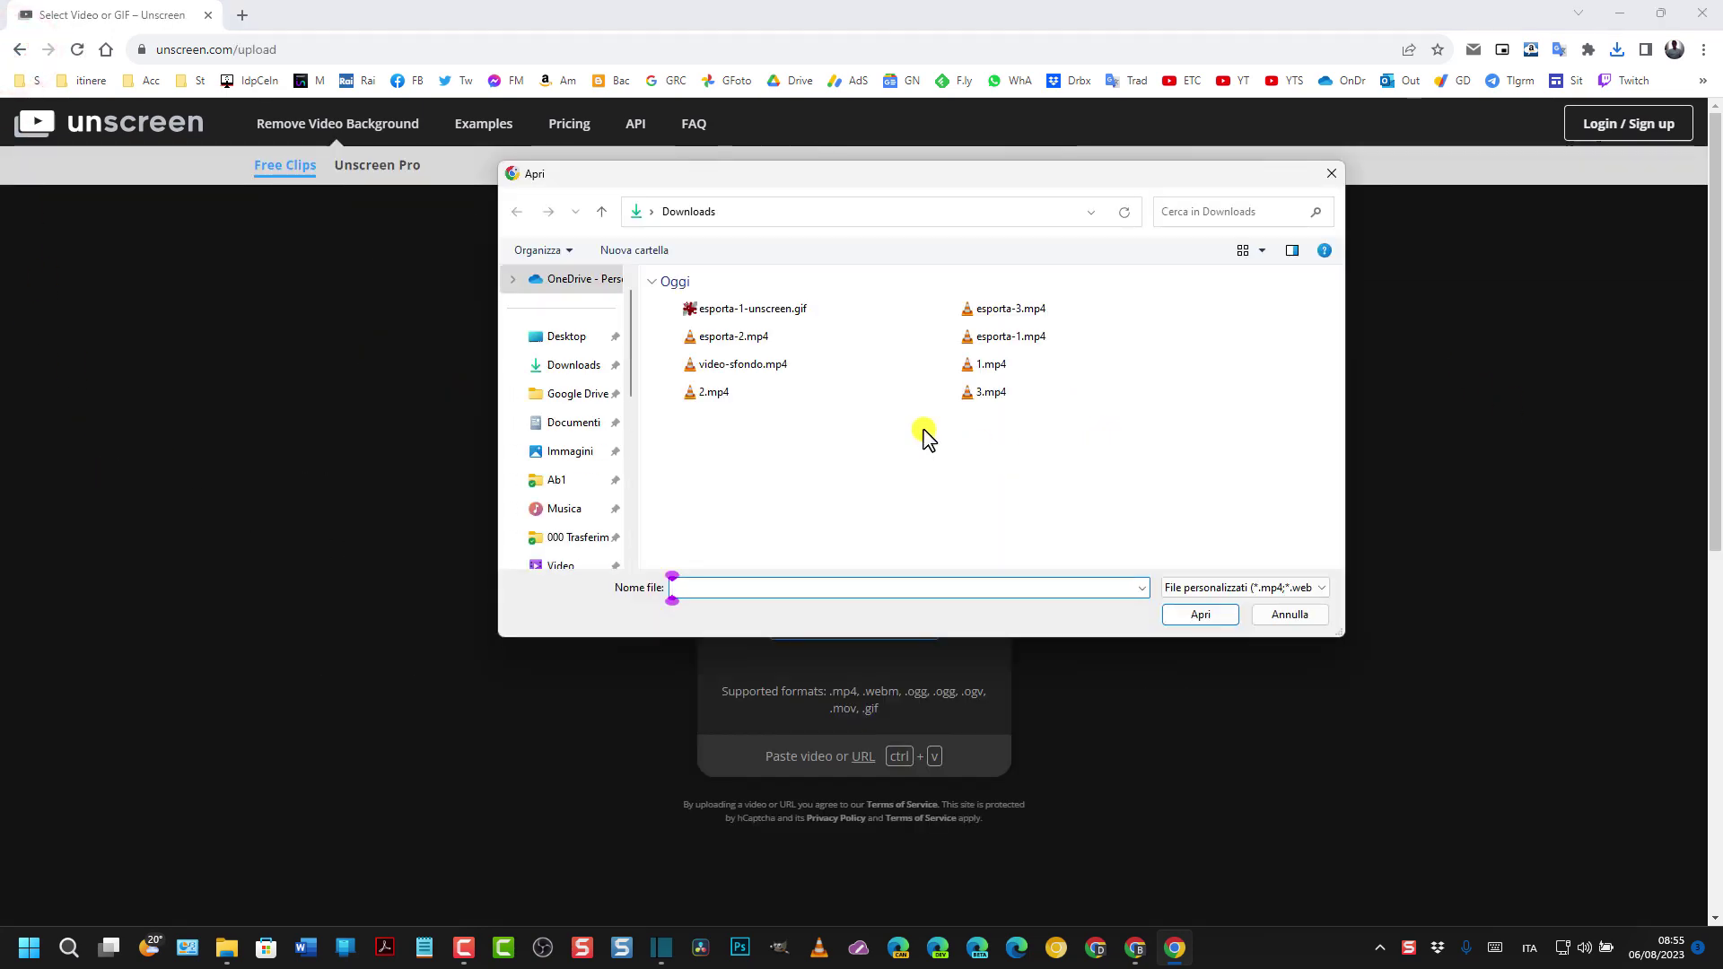
pyautogui.click(741, 336)
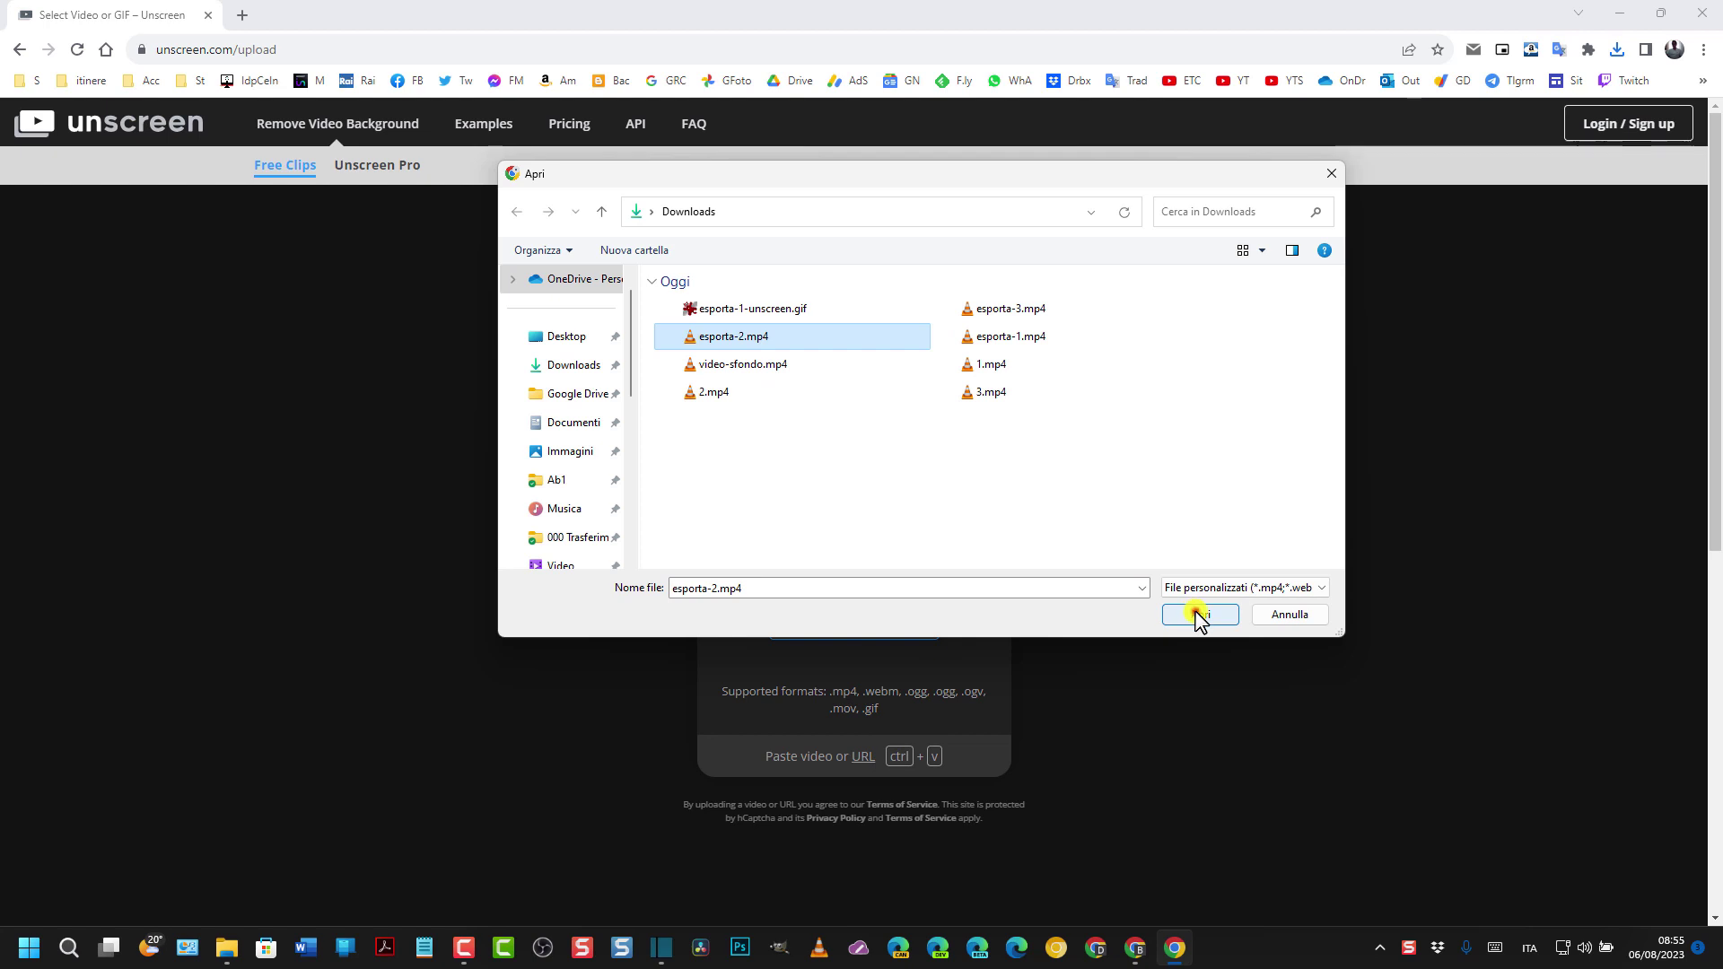
pyautogui.click(1196, 612)
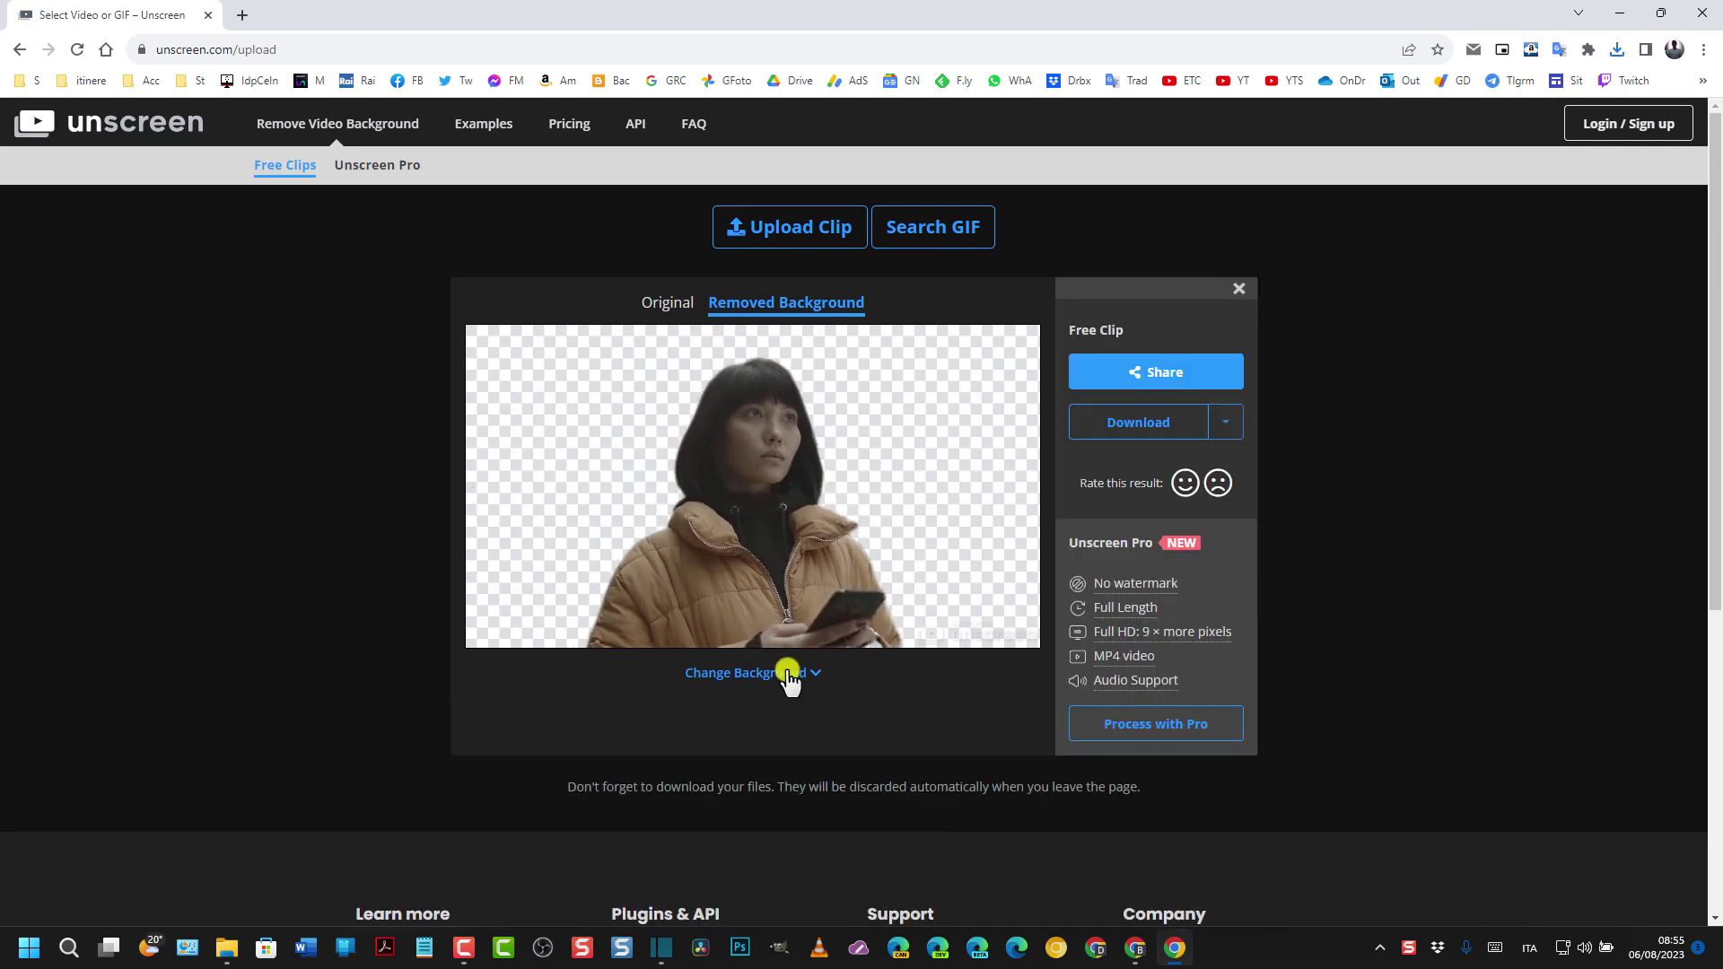
pyautogui.click(1225, 421)
pyautogui.click(1244, 465)
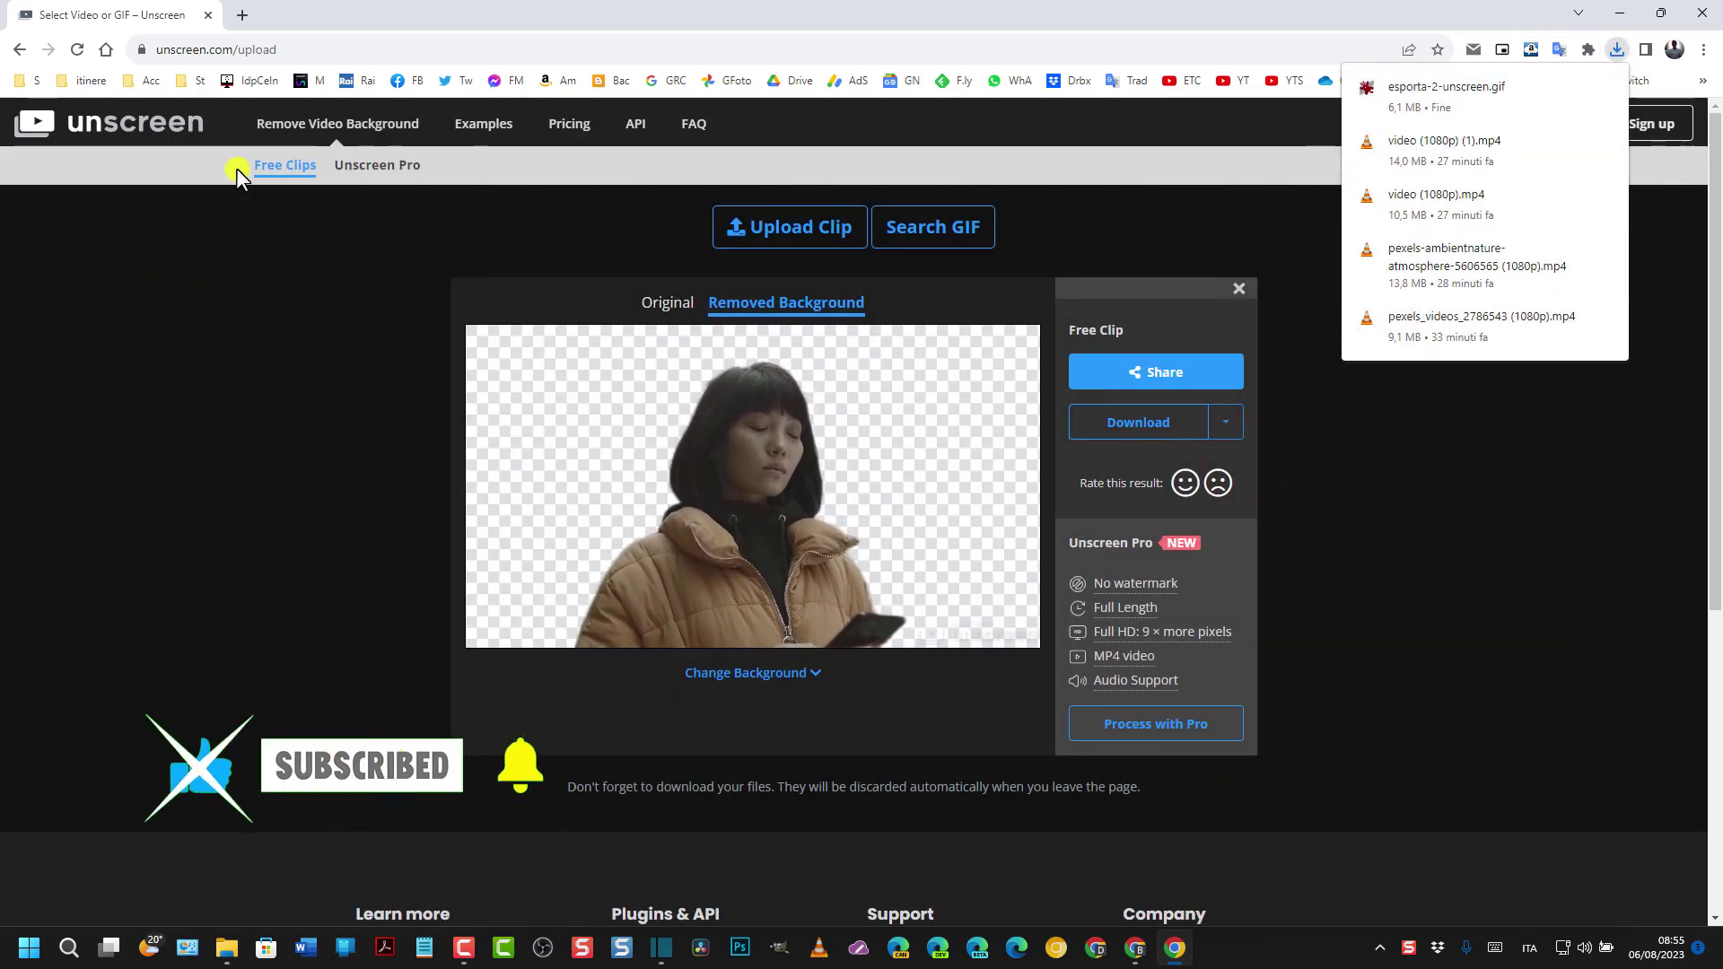
# Return to the Unscreen start page, upload esporta-3.mp4 and download its background-free version as a GIF.
pyautogui.click(19, 51)
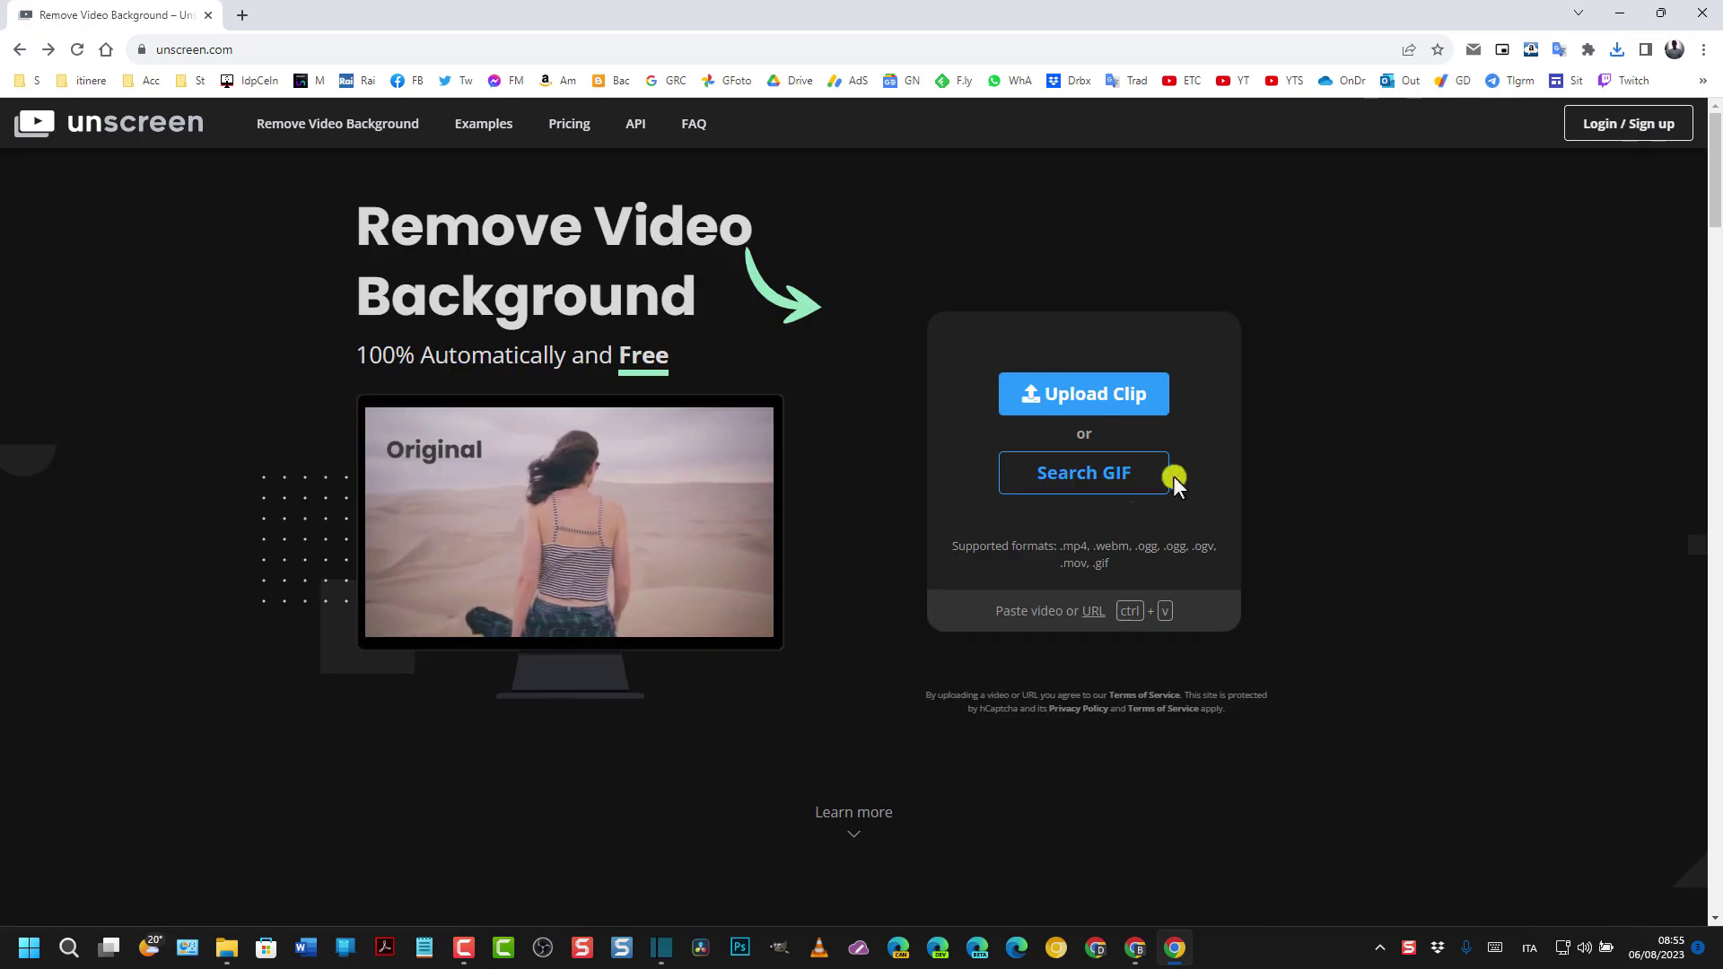
pyautogui.click(1085, 395)
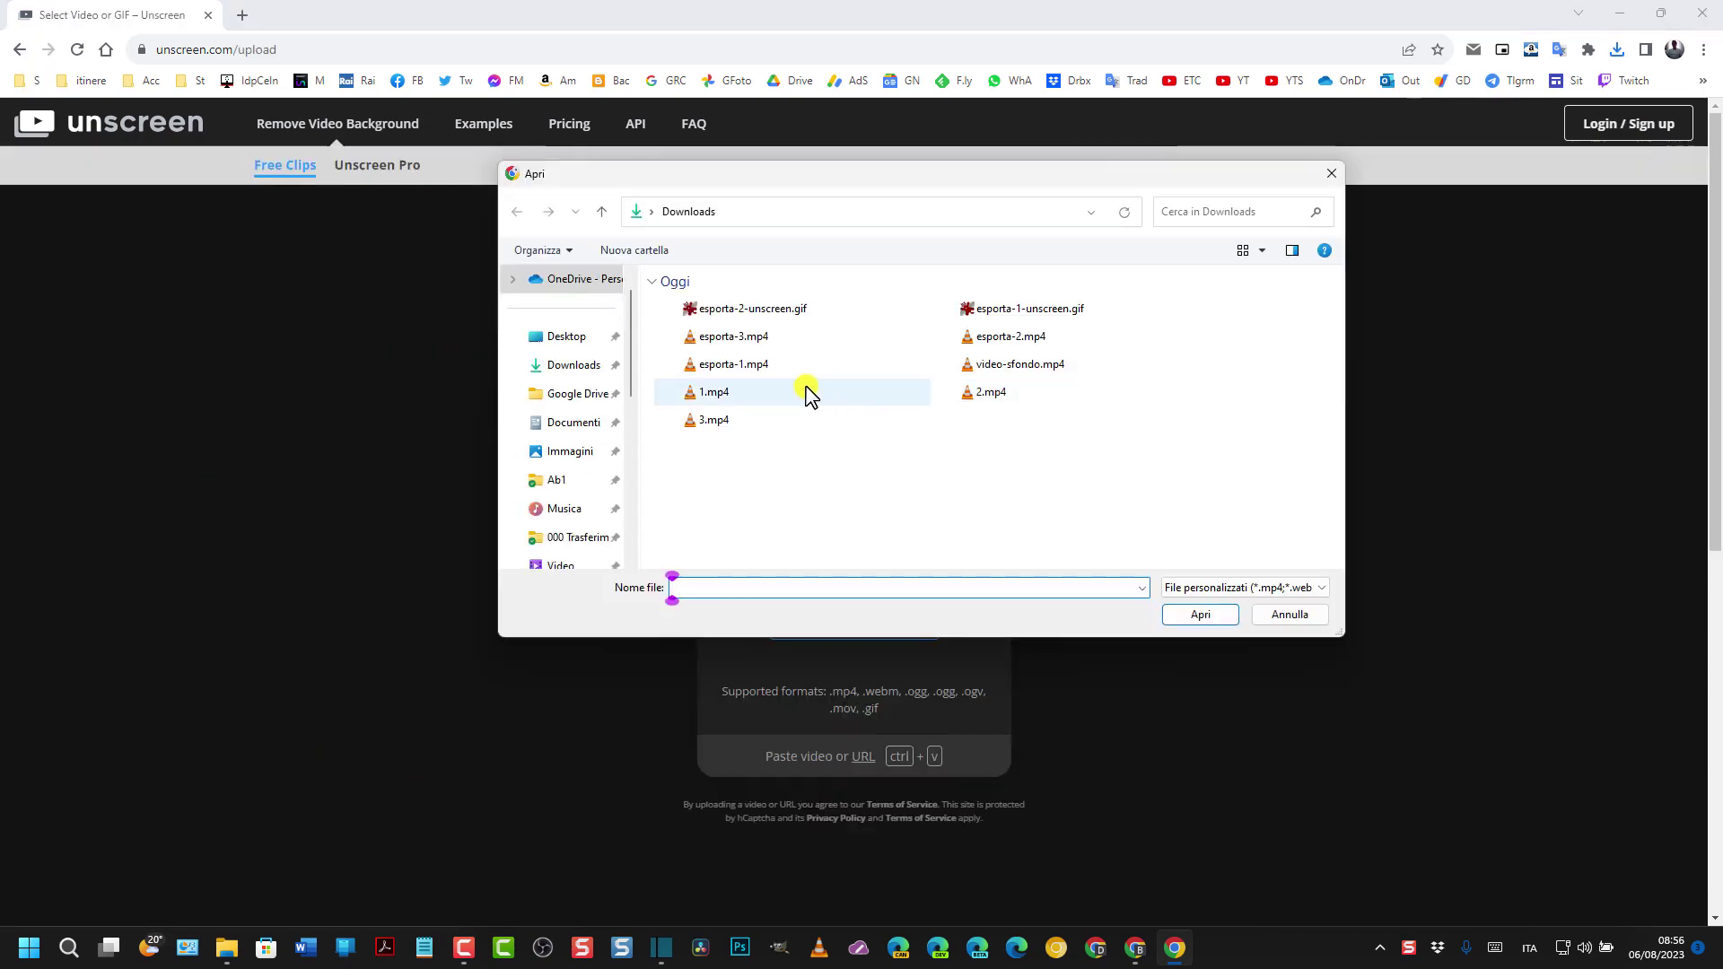
pyautogui.click(750, 339)
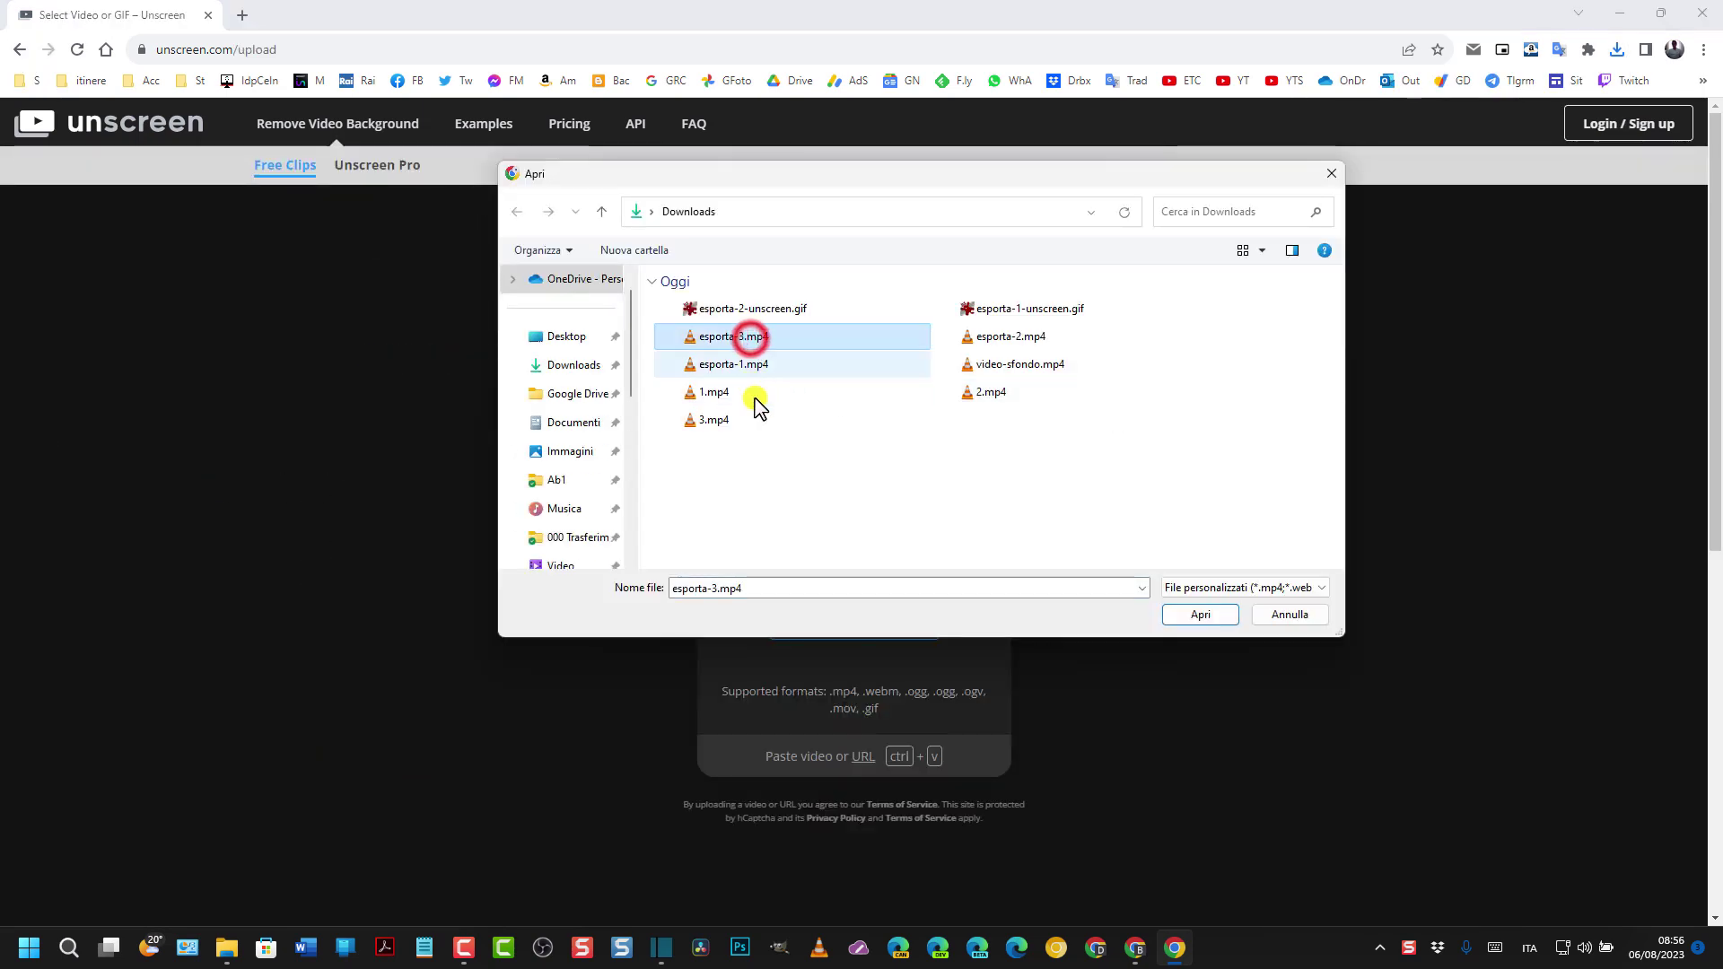
pyautogui.click(1201, 616)
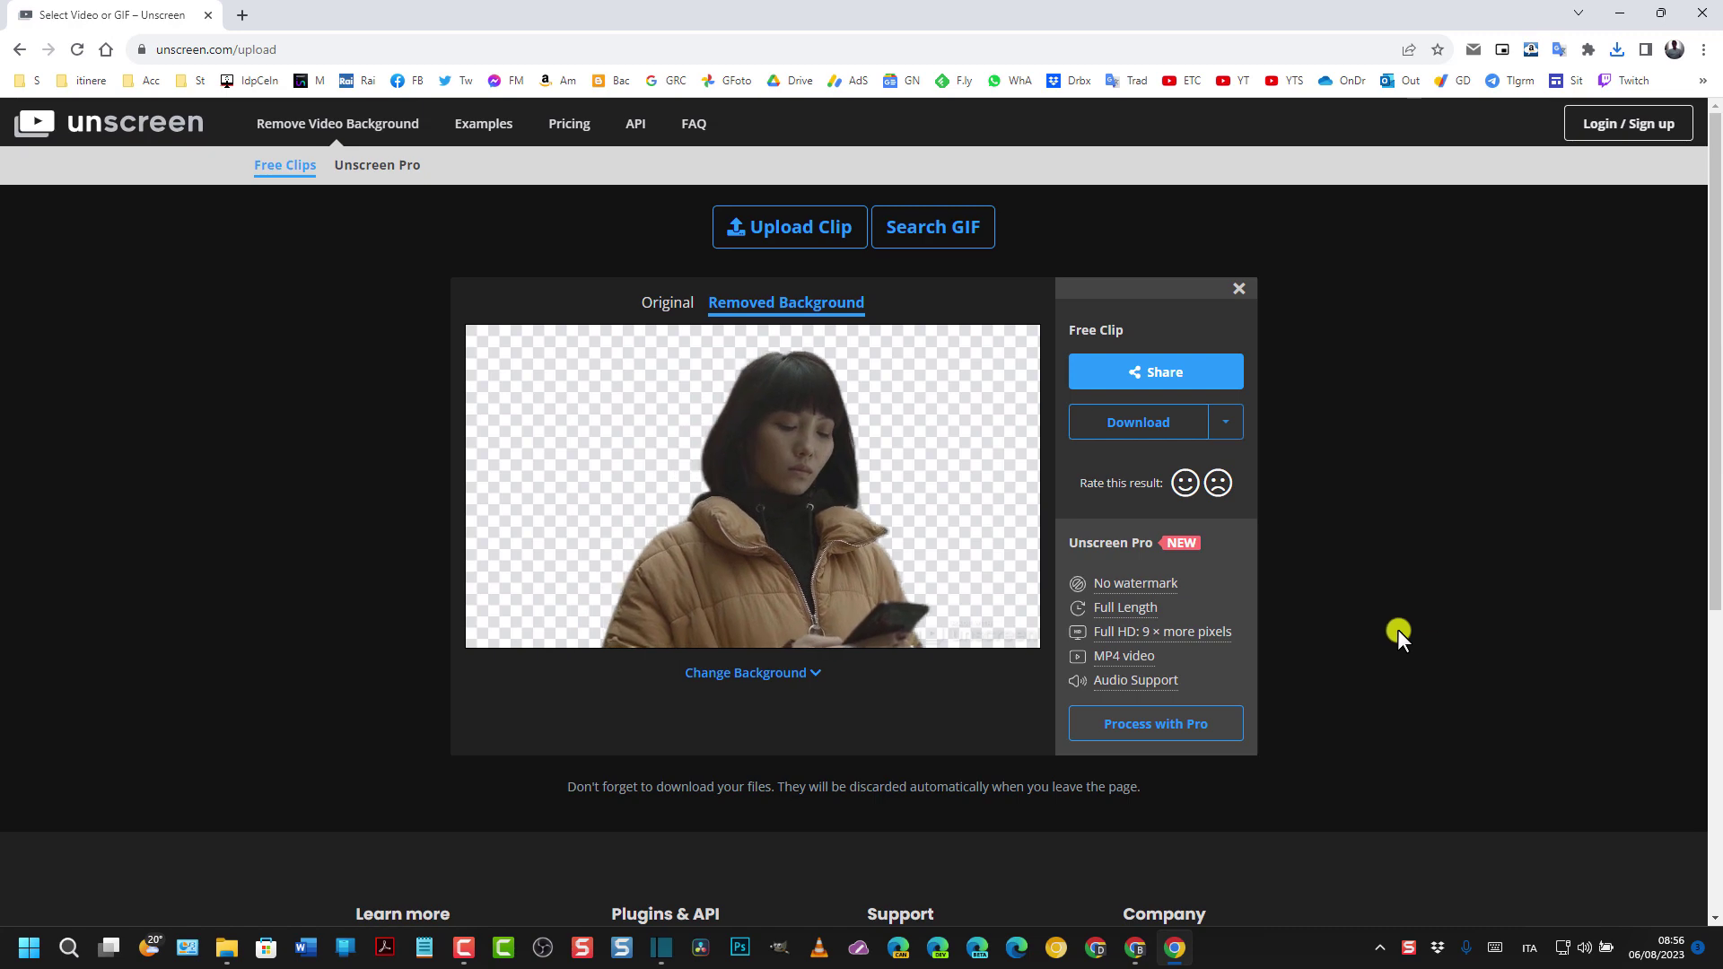
pyautogui.click(1226, 421)
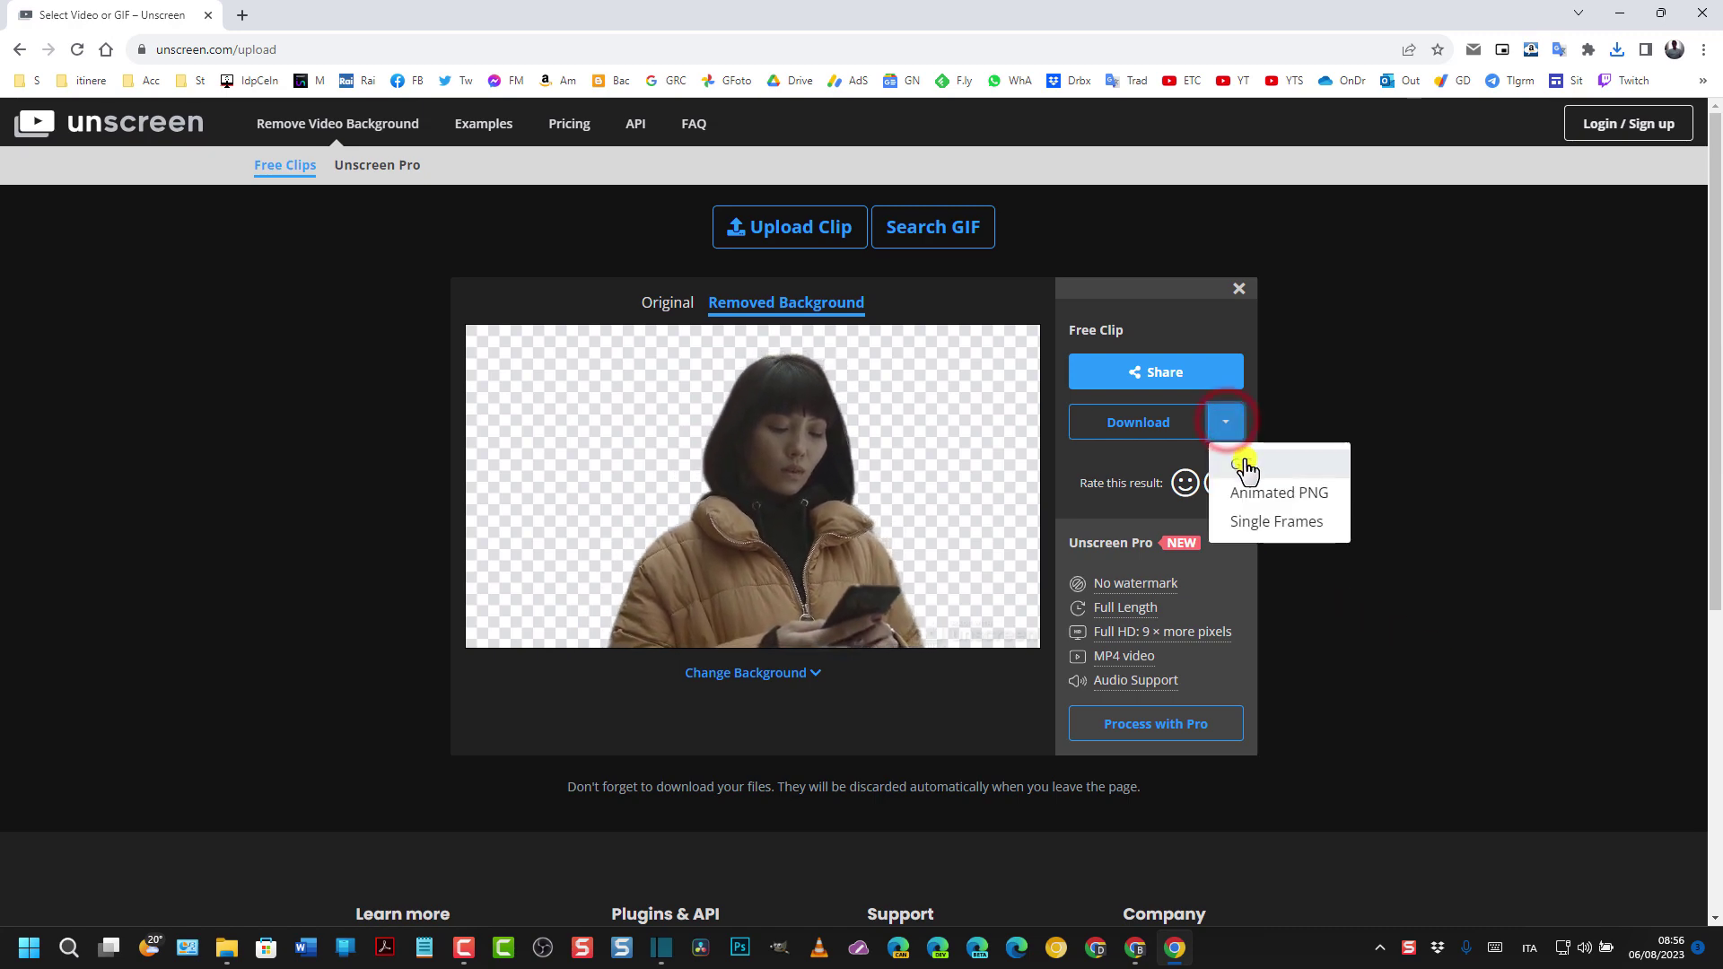
pyautogui.click(1244, 460)
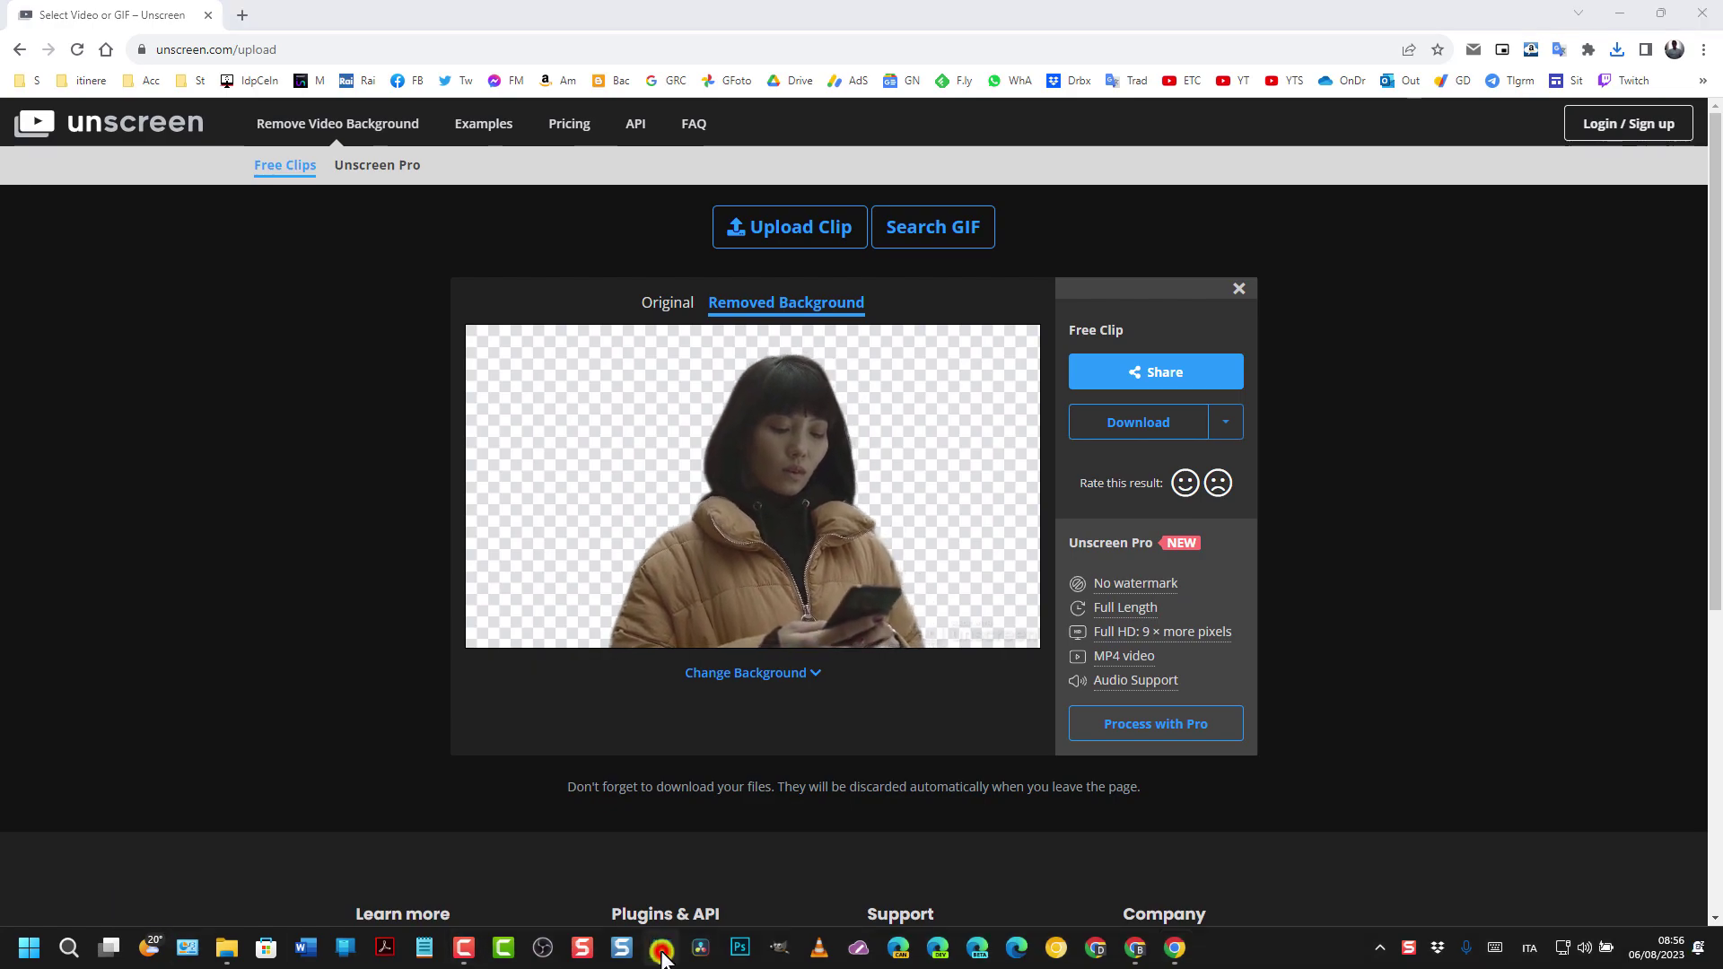
# Switch to Shotcut and remove all three video-sfondo.mp4 clips from the playlist.
pyautogui.click(661, 947)
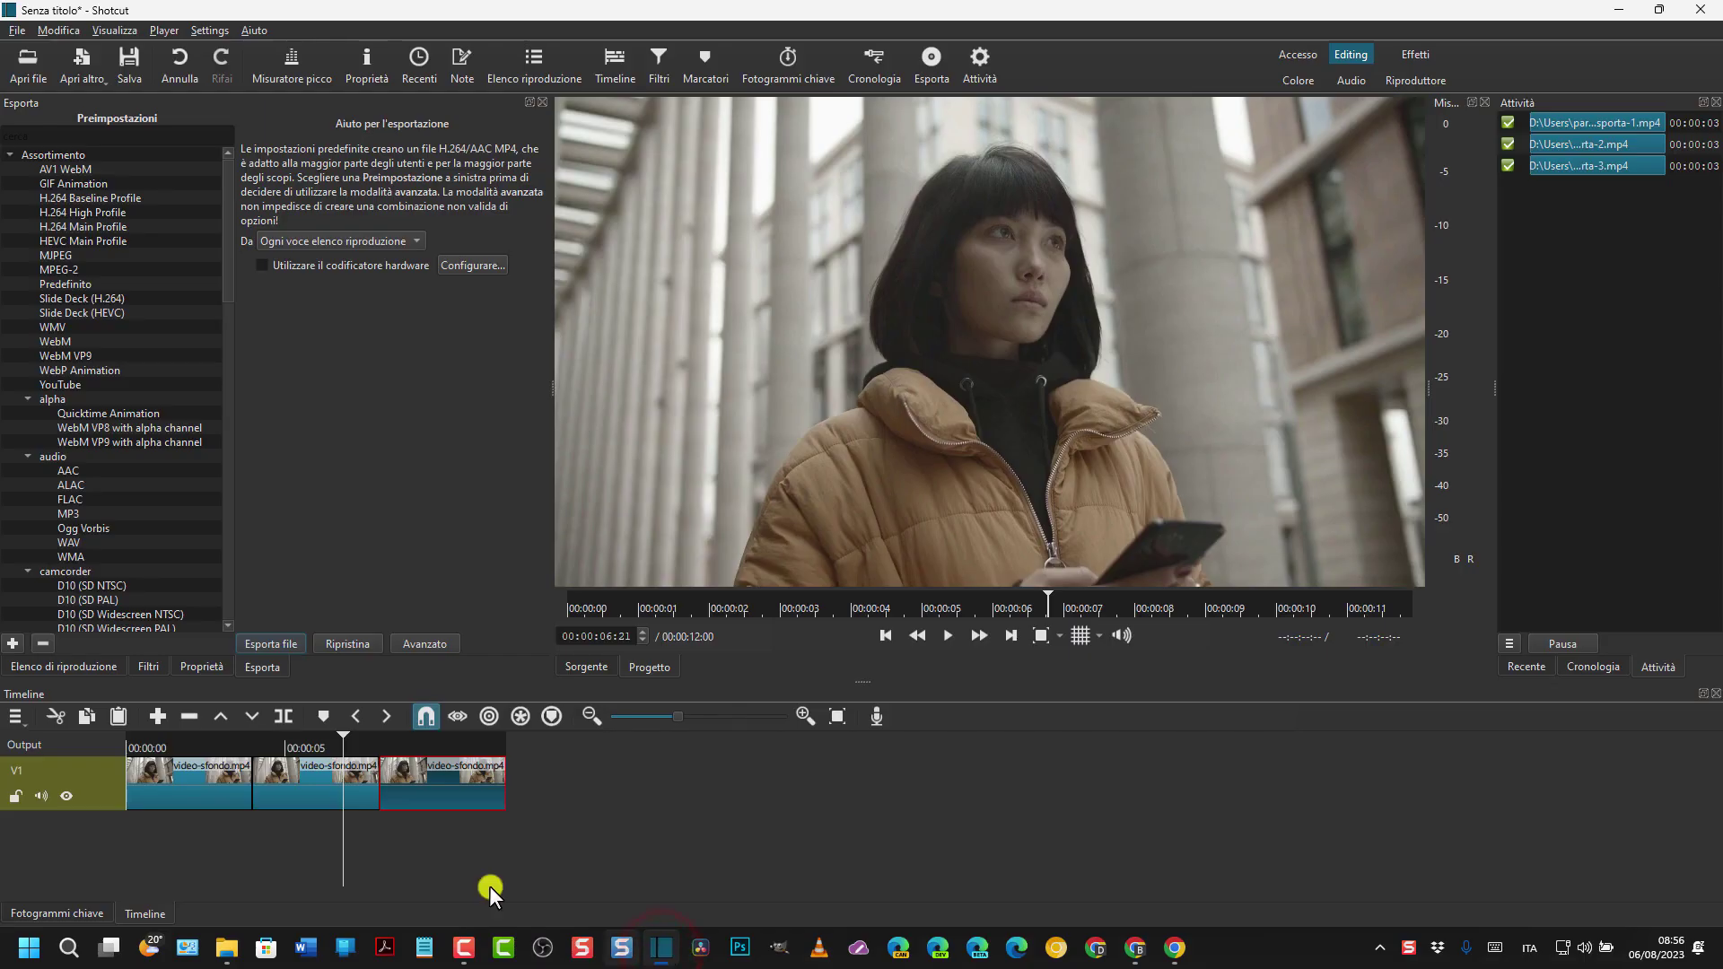
pyautogui.click(527, 68)
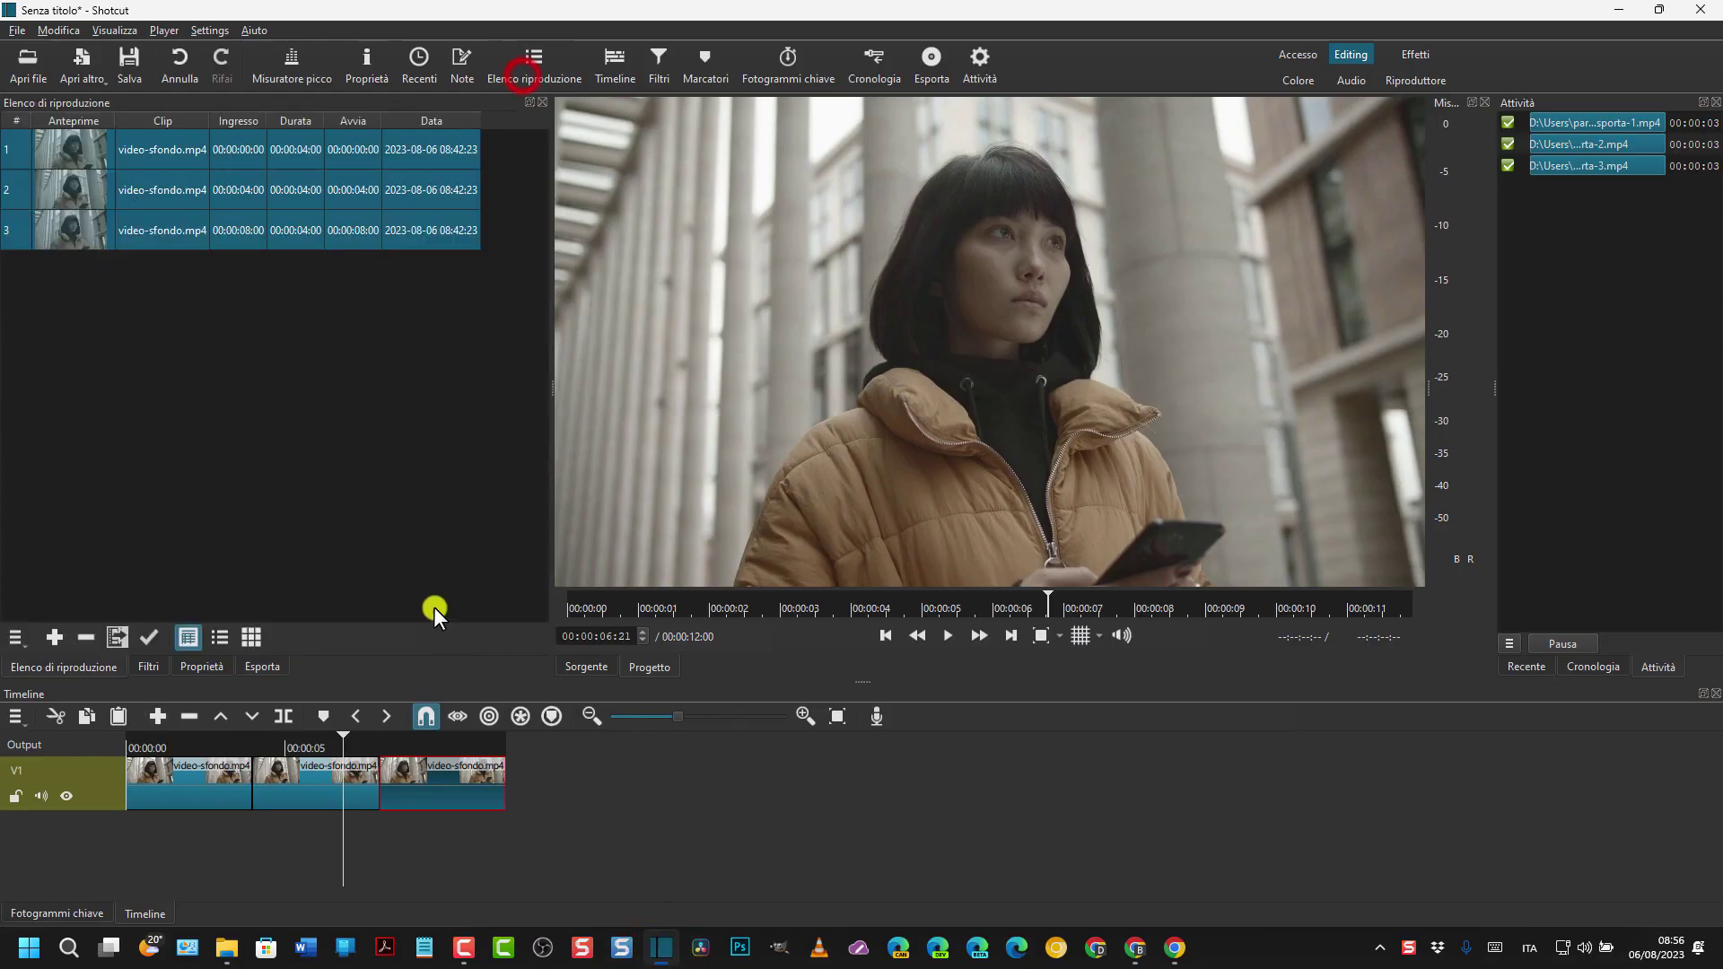
pyautogui.rightClick(184, 177)
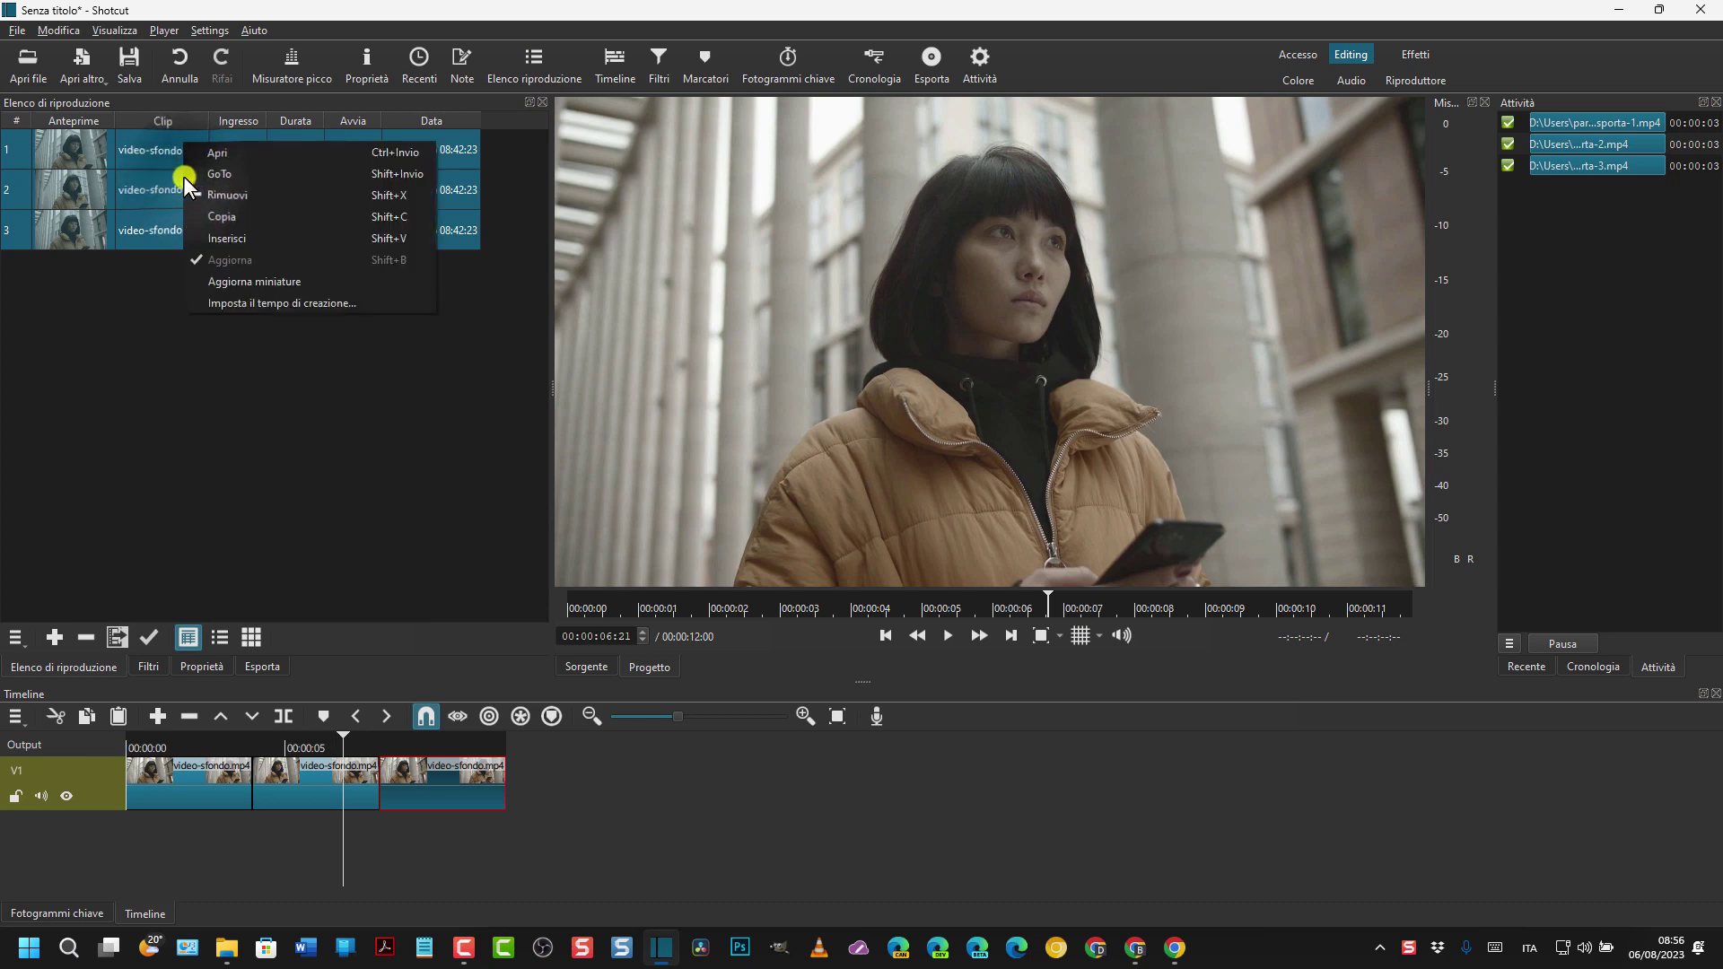
pyautogui.click(206, 194)
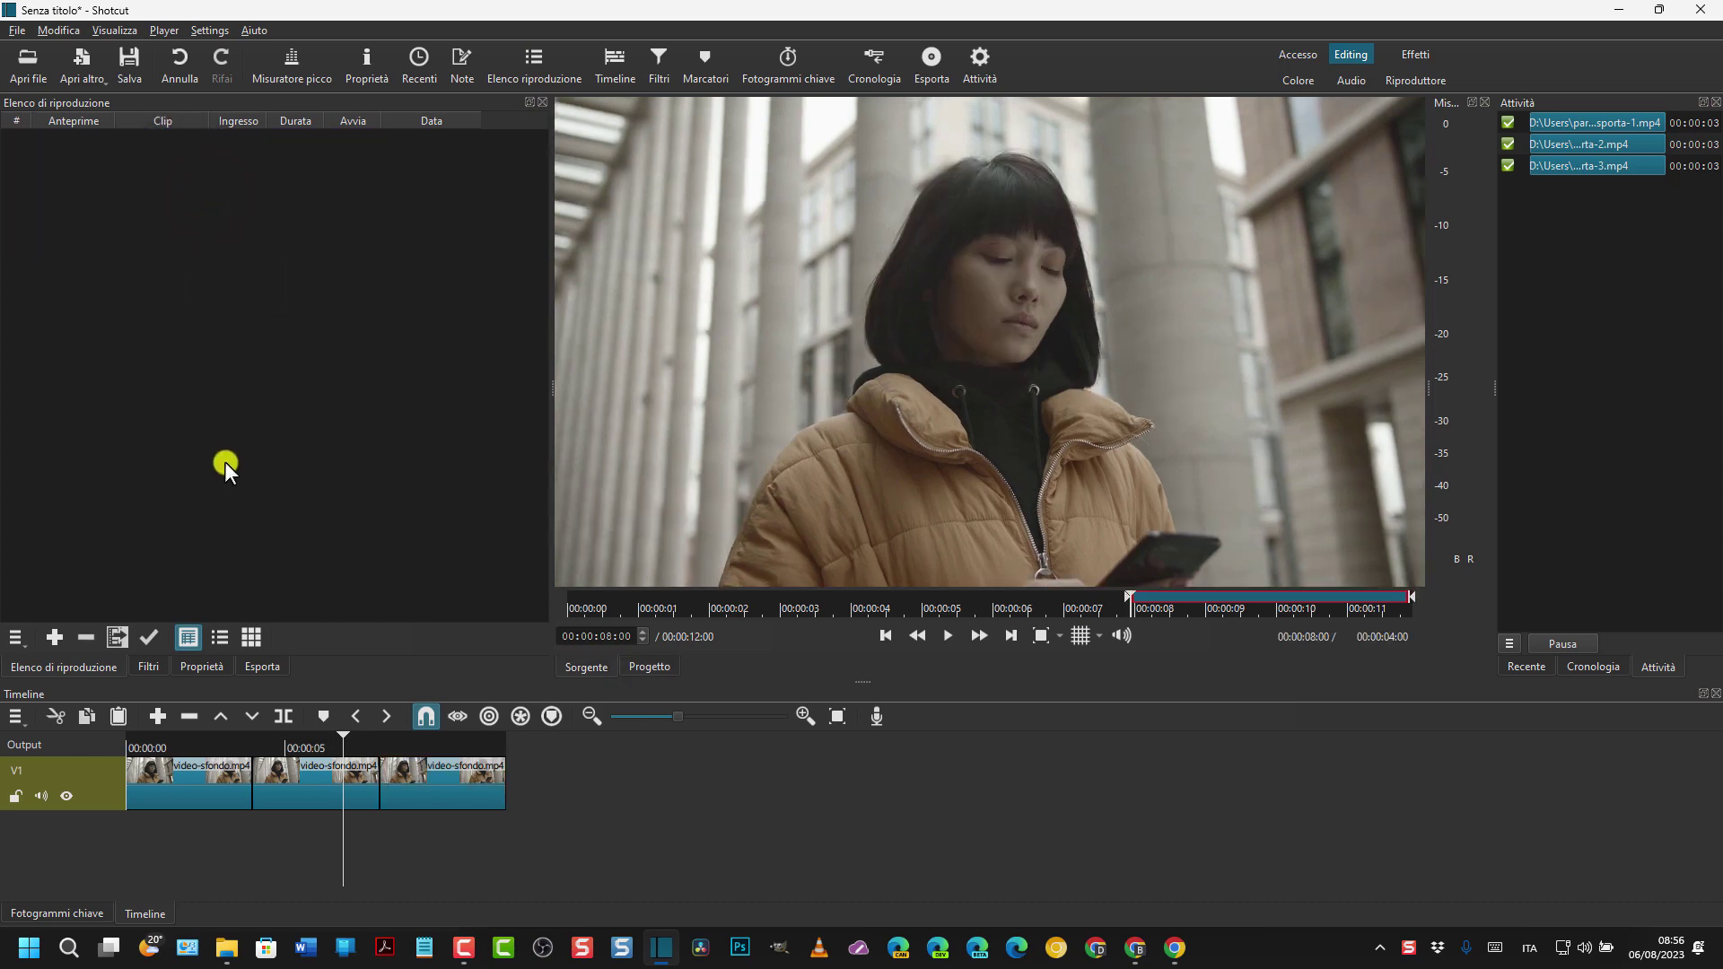
# Cut all three video-sfondo.mp4 clips from track V1 of the timeline.
pyautogui.click(195, 792)
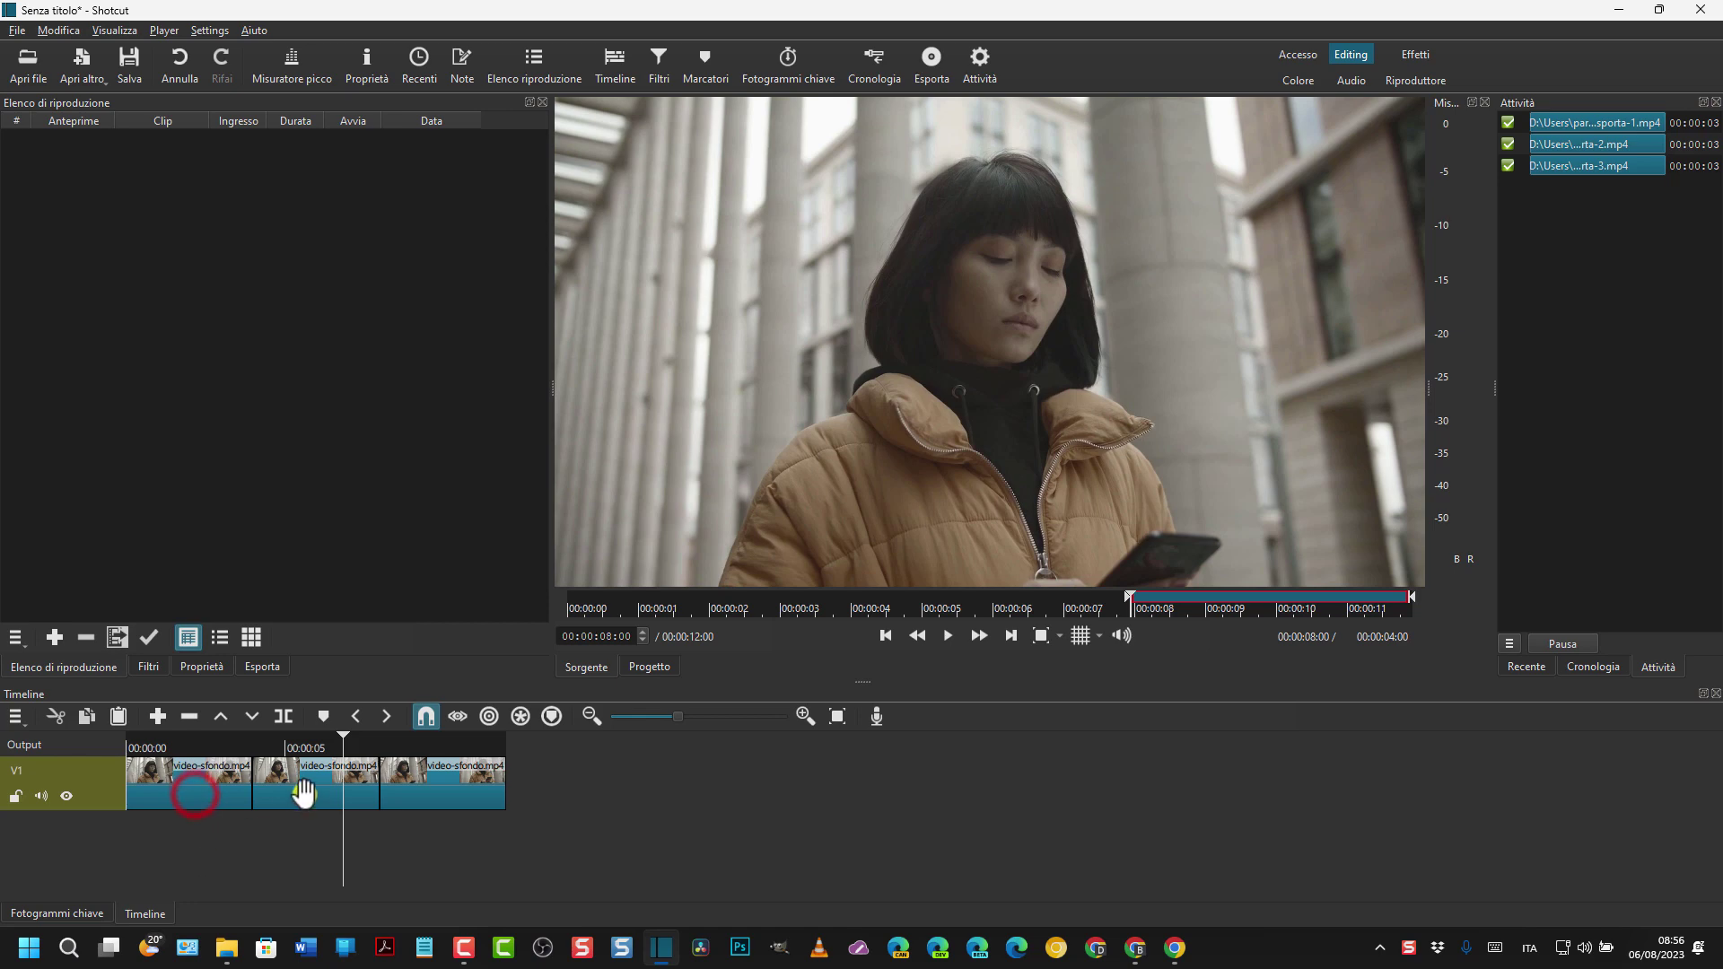
pyautogui.press('ctrl')
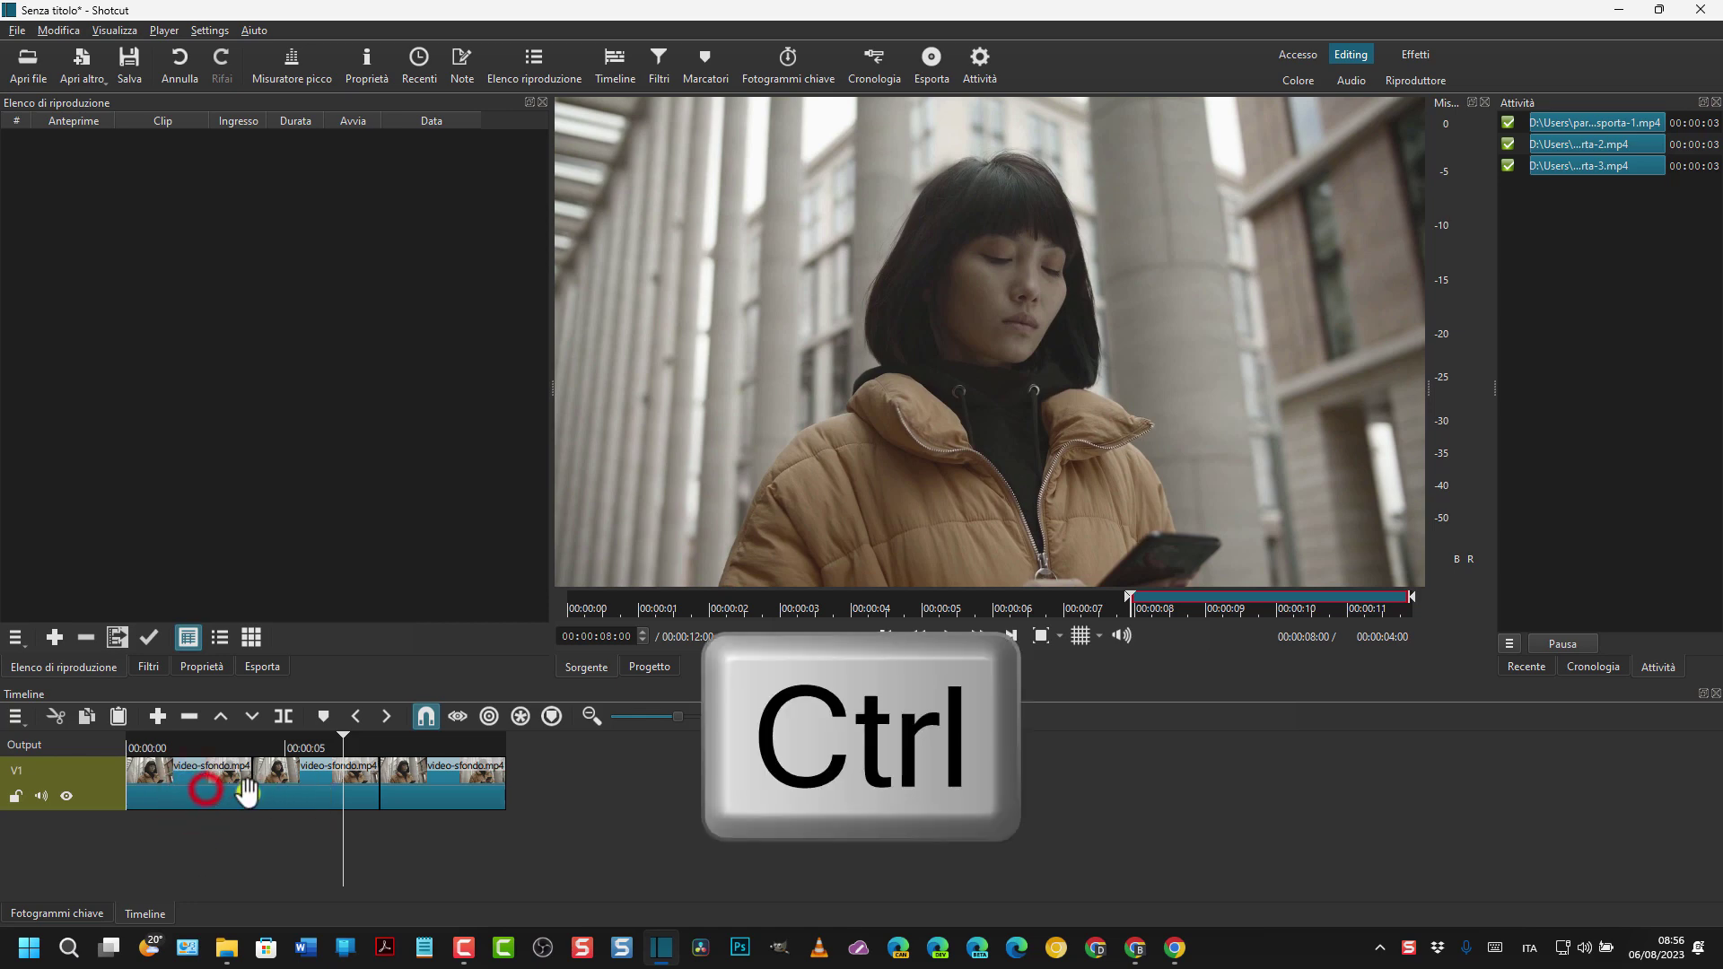
pyautogui.keyDown('ctrl'); pyautogui.click(288, 784); pyautogui.keyUp('ctrl')
pyautogui.keyDown('ctrl'); pyautogui.click(400, 789); pyautogui.keyUp('ctrl')
pyautogui.rightClick(213, 794)
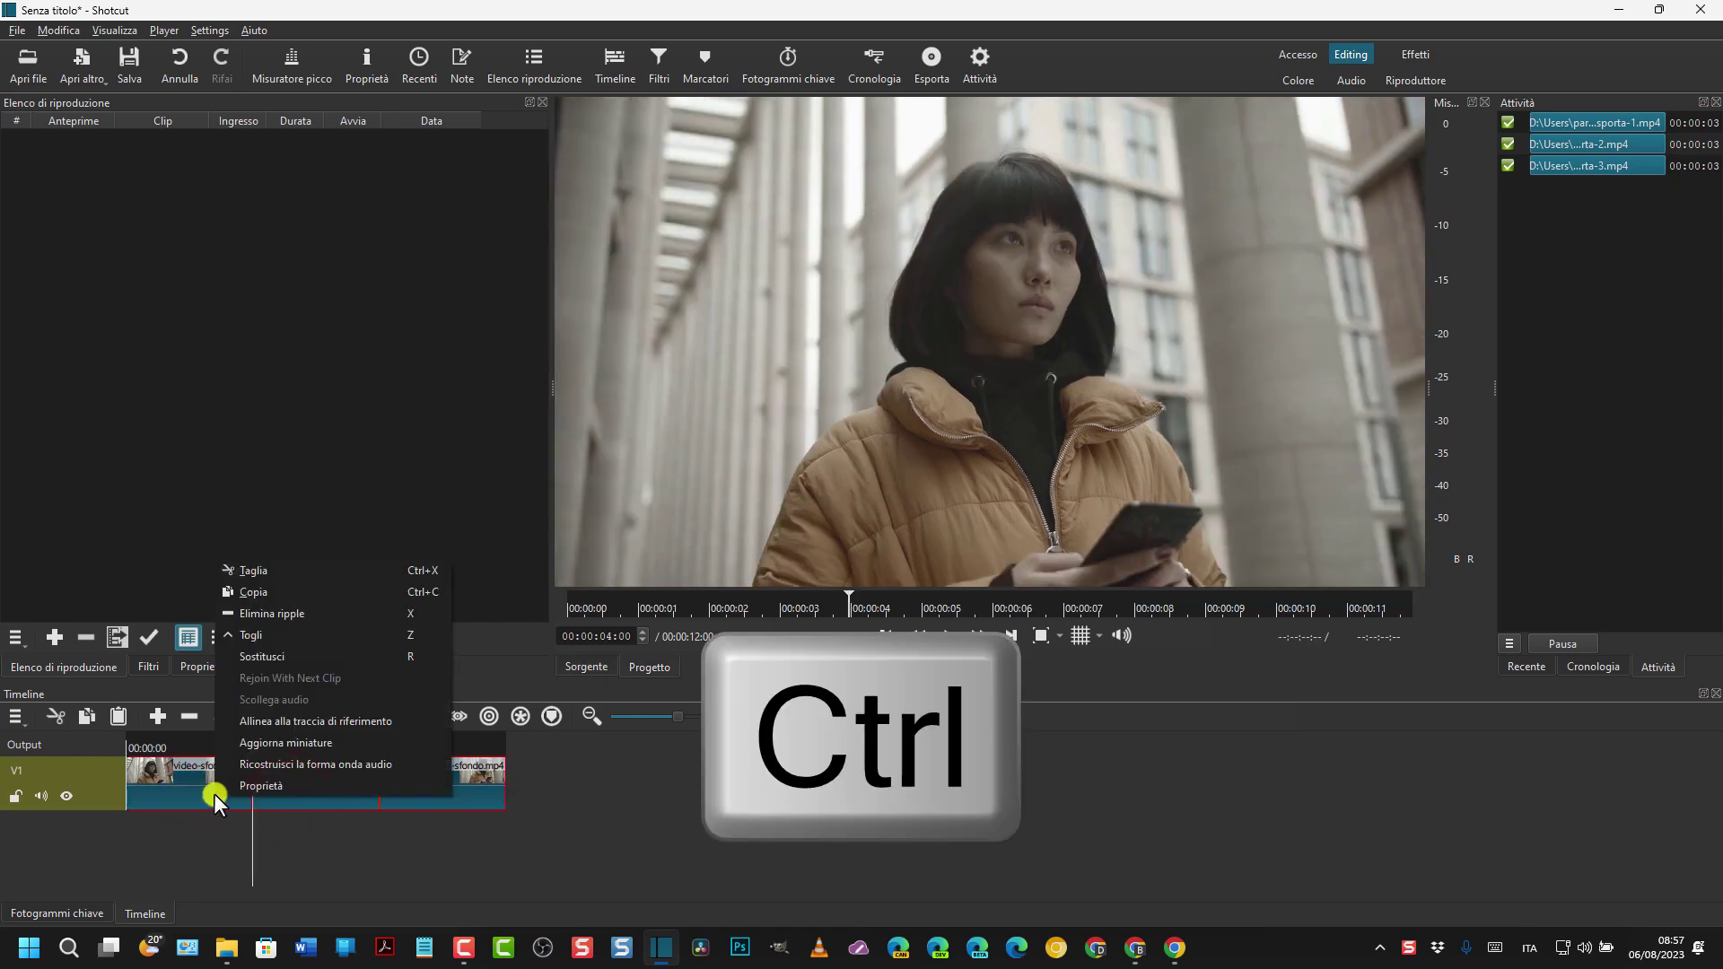
pyautogui.click(239, 569)
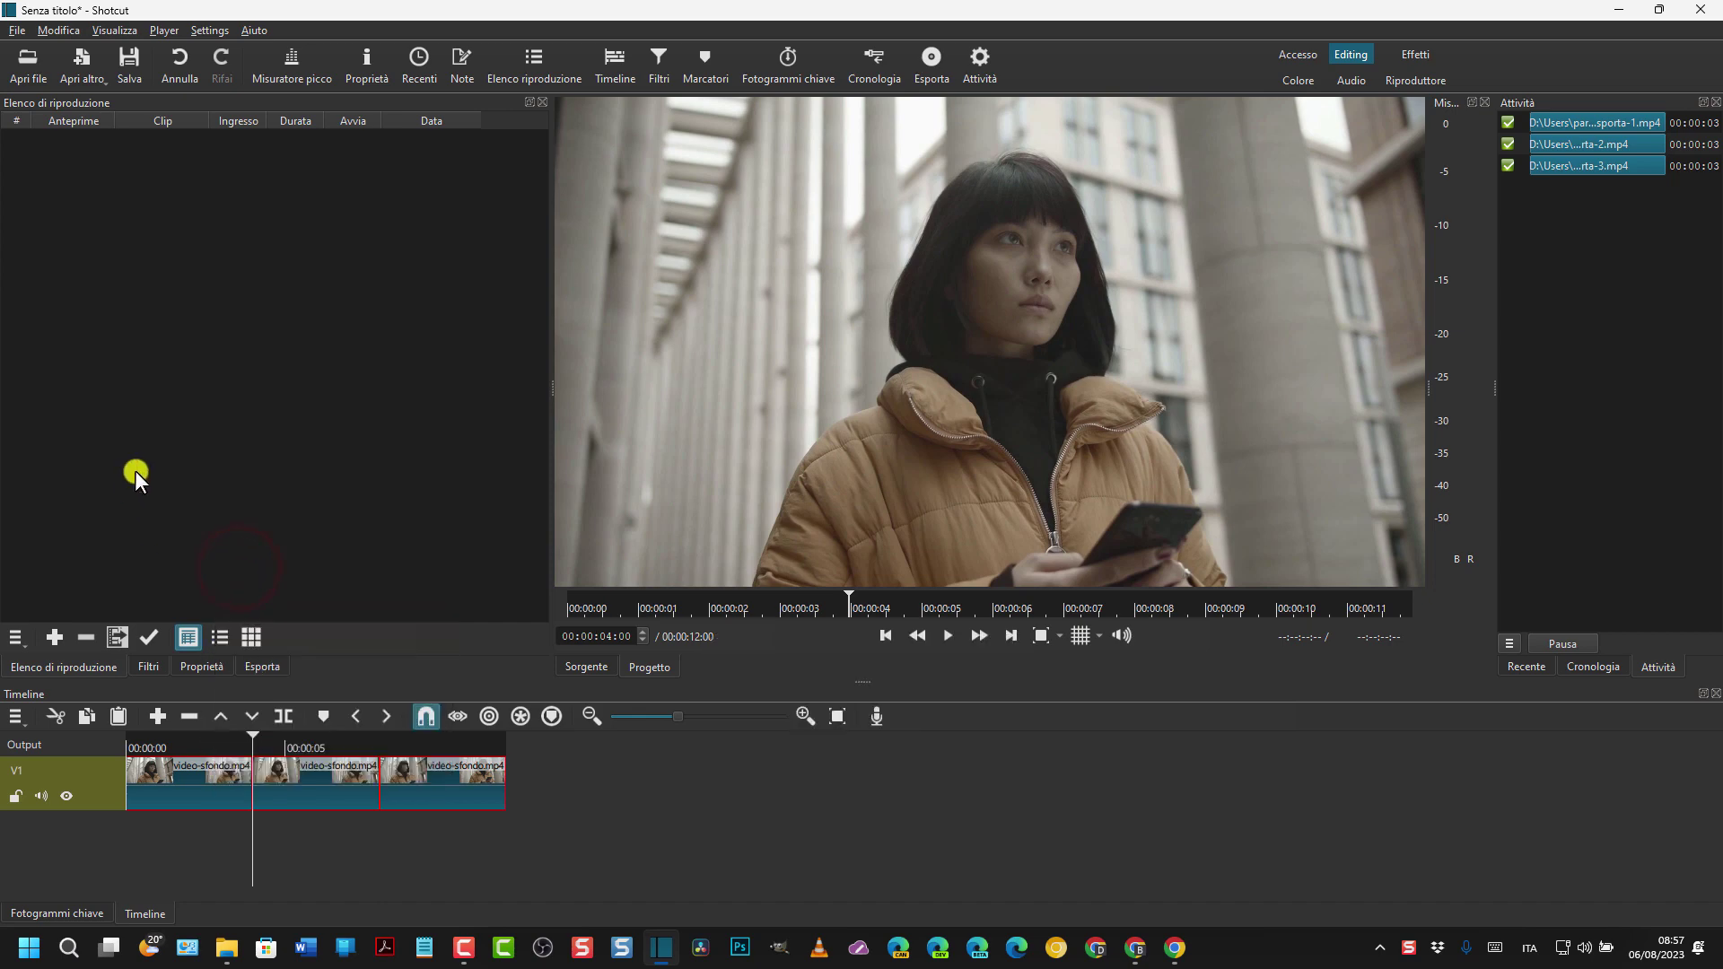
# Add esporta-1-unscreen.gif, esporta-2-unscreen.gif and esporta-3-unscreen.gif from the Downloads folder to the Shotcut playlist.
pyautogui.click(227, 949)
pyautogui.click(1169, 323)
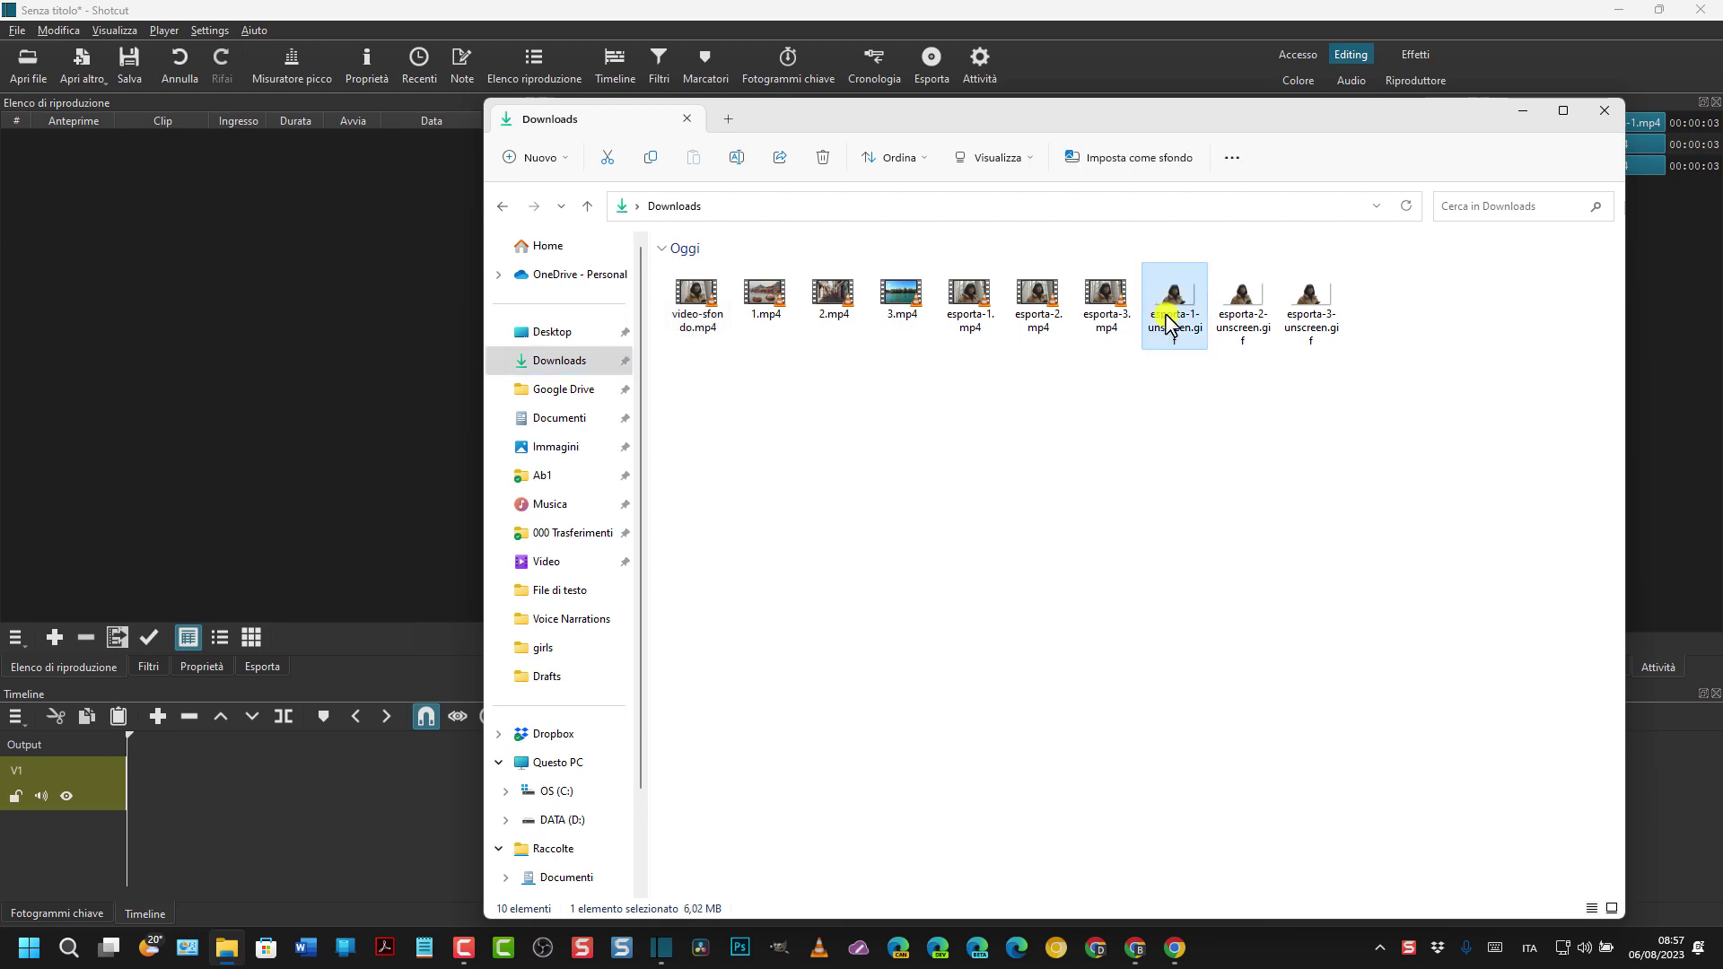
pyautogui.keyDown('ctrl'); pyautogui.click(1242, 315); pyautogui.keyUp('ctrl')
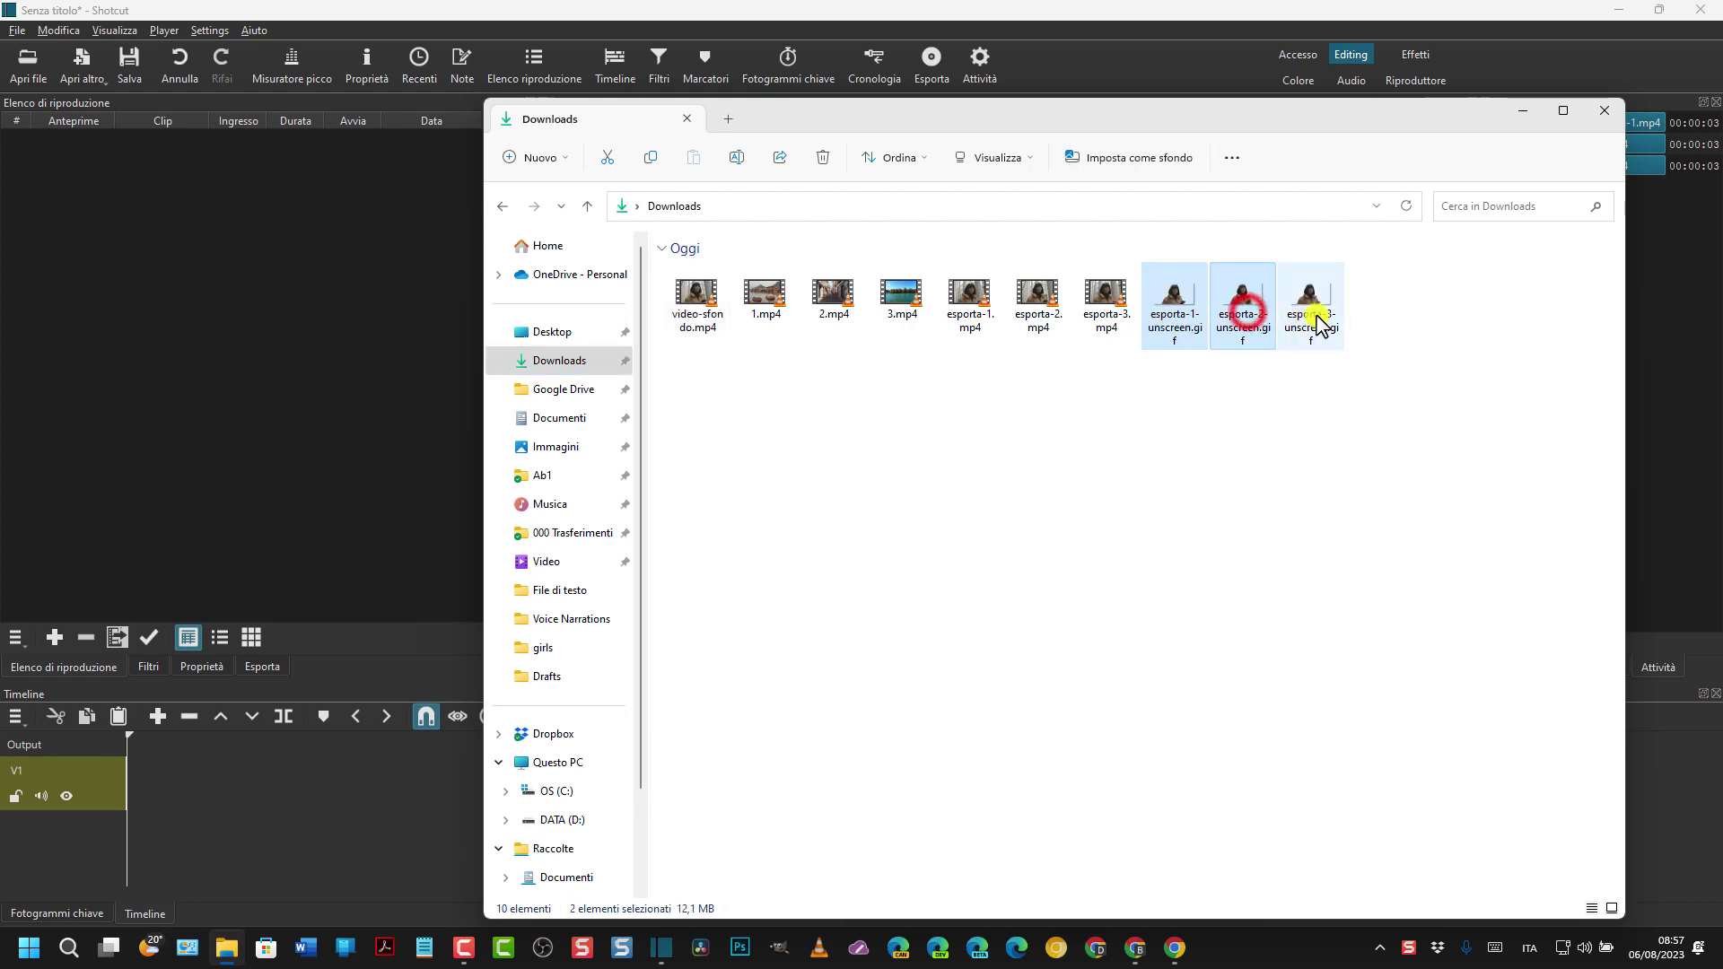
pyautogui.keyDown('ctrl'); pyautogui.click(1310, 316); pyautogui.keyUp('ctrl')
pyautogui.moveTo(1174, 301); pyautogui.dragTo(248, 284)
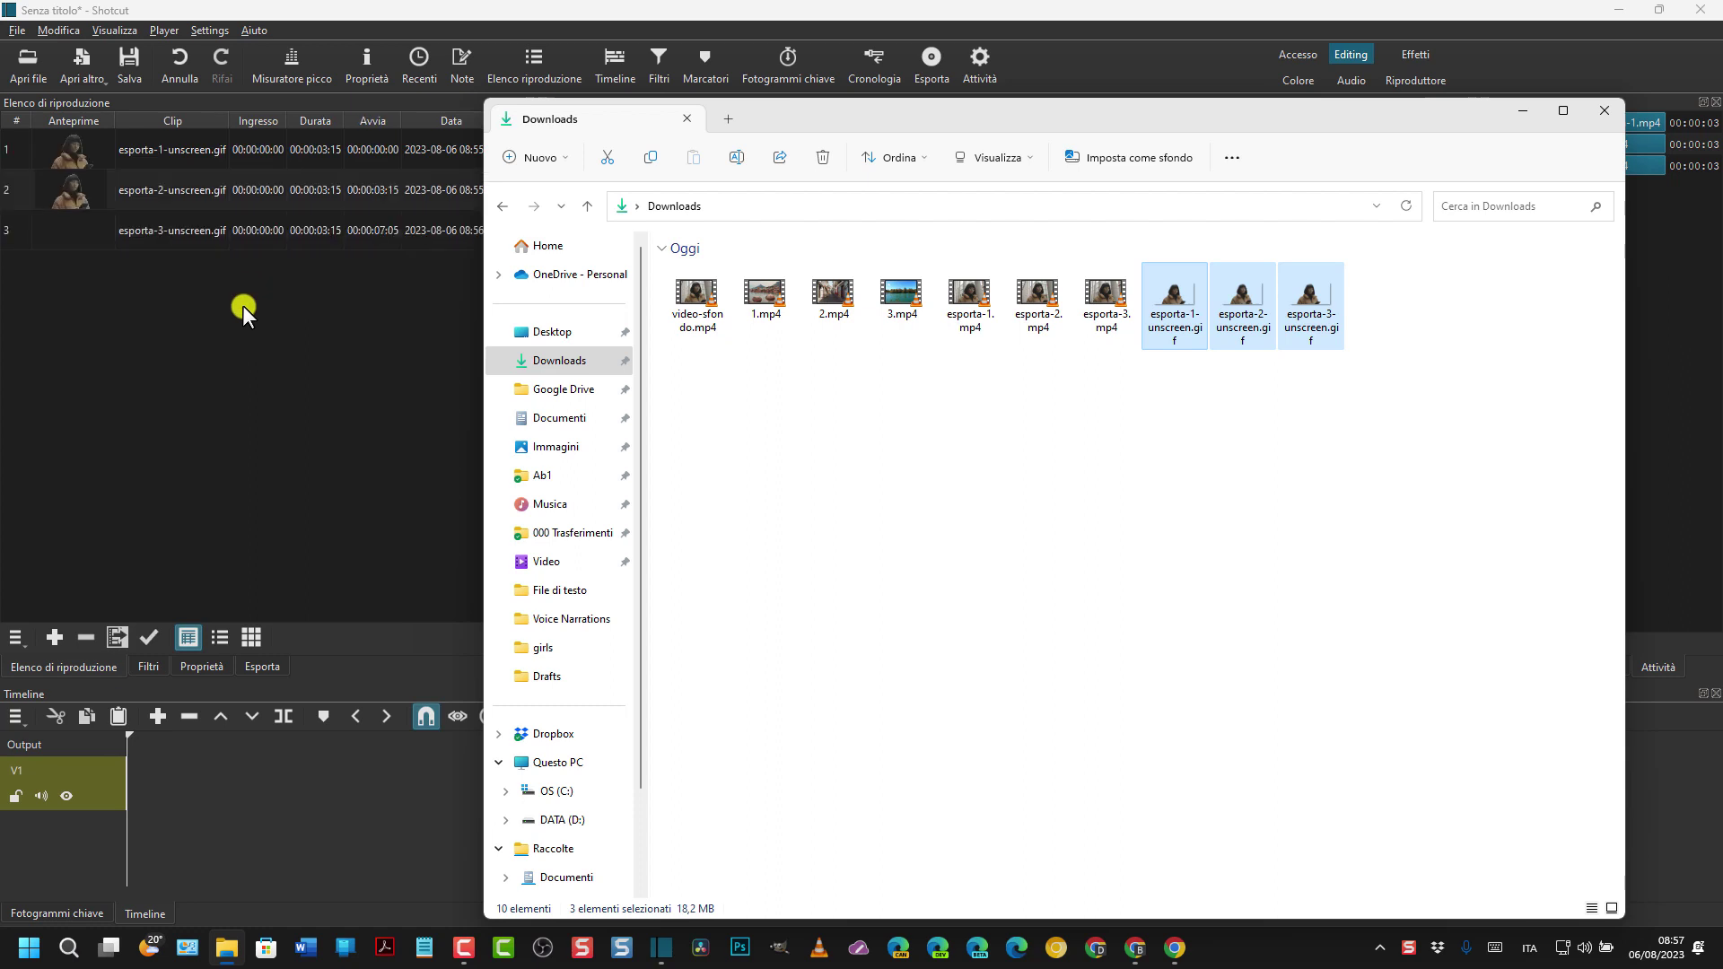
# Add the background videos 1.mp4, 2.mp4 and 3.mp4 from Downloads to the playlist and return to Shotcut.
pyautogui.click(761, 295)
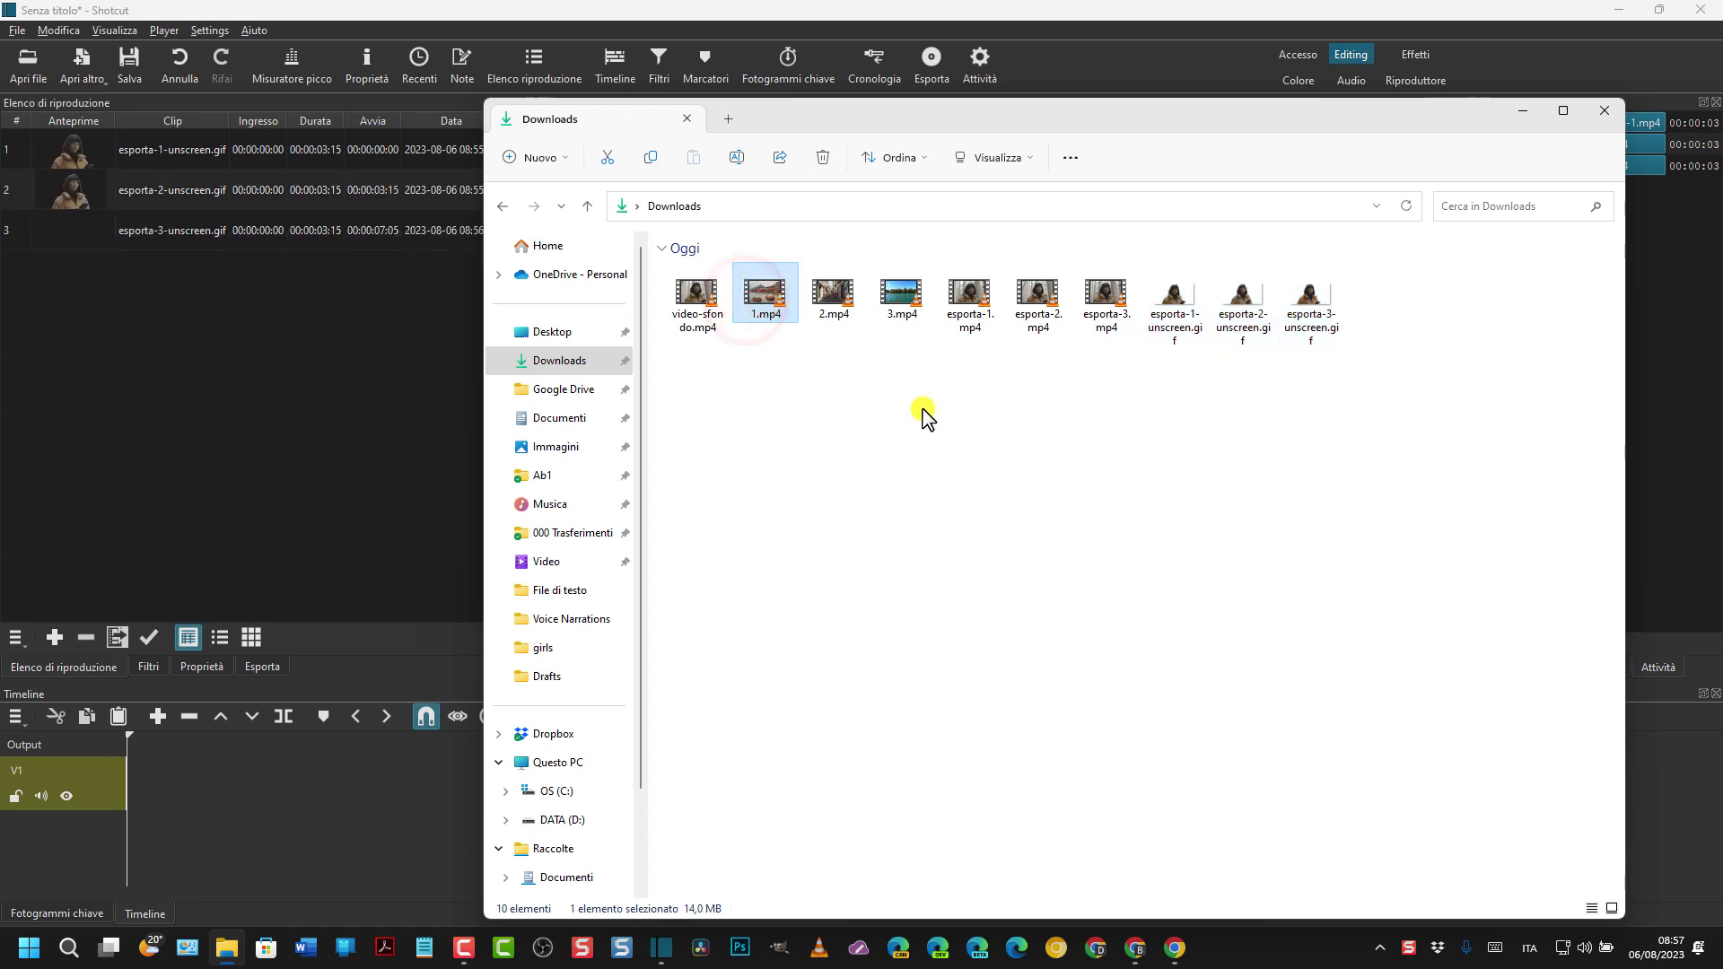
pyautogui.keyDown('ctrl'); pyautogui.click(900, 301); pyautogui.keyUp('ctrl')
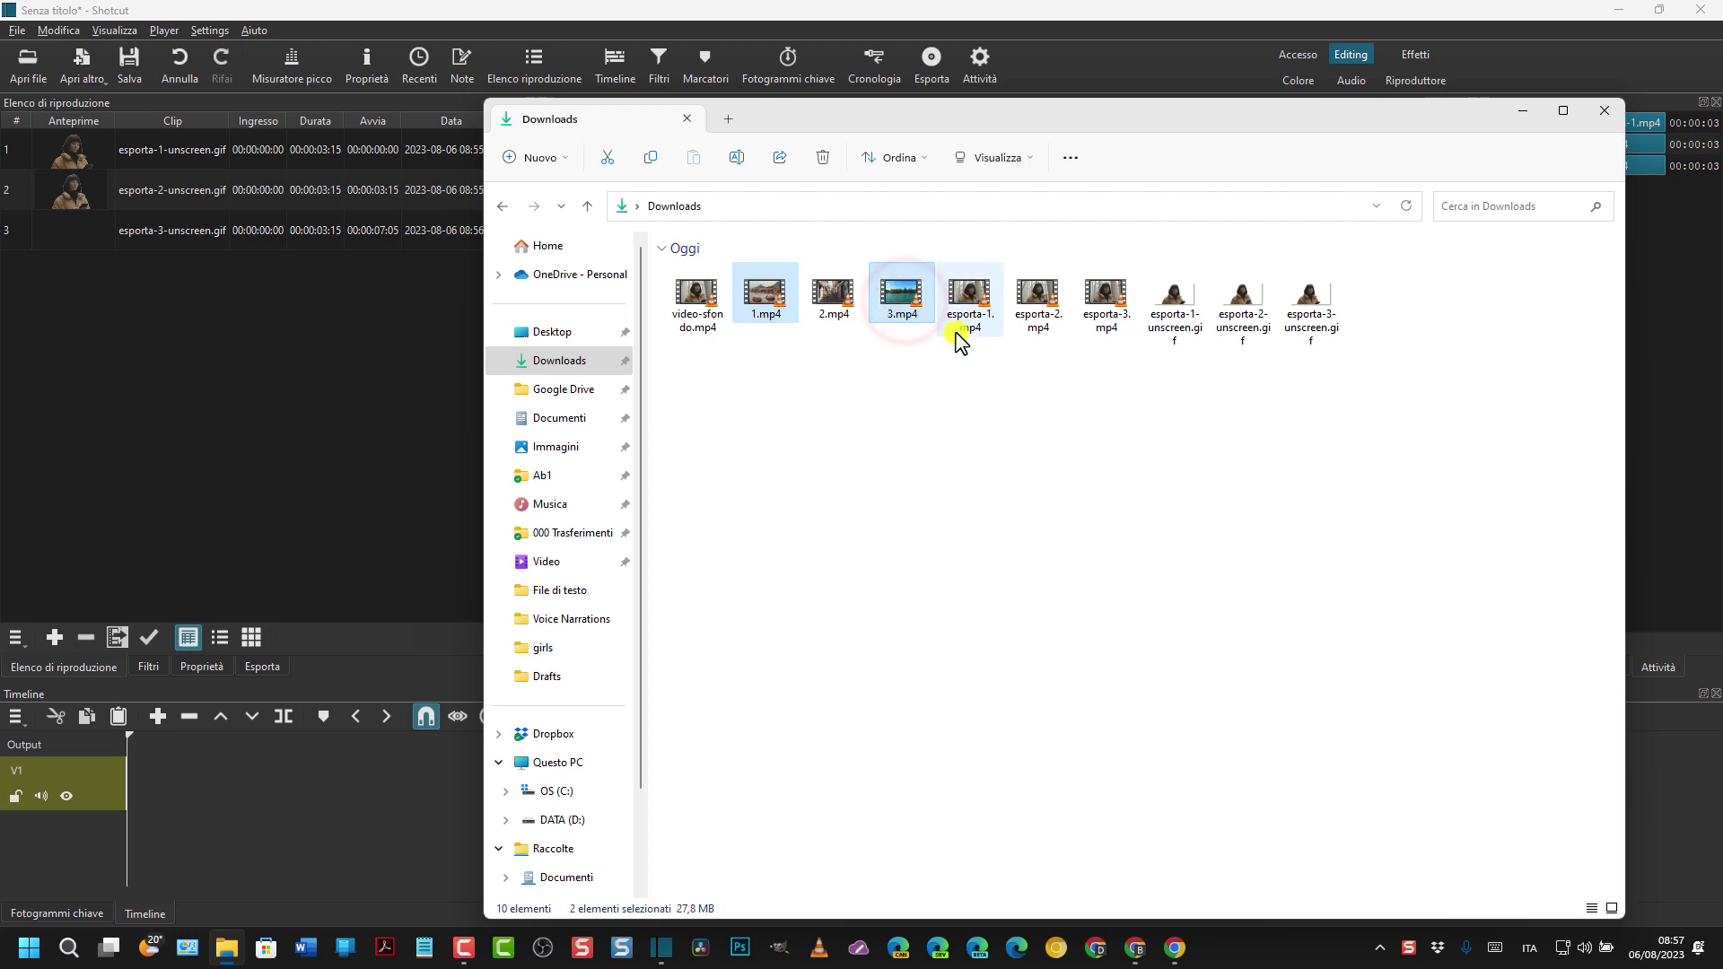
pyautogui.moveTo(902, 300); pyautogui.dragTo(167, 389)
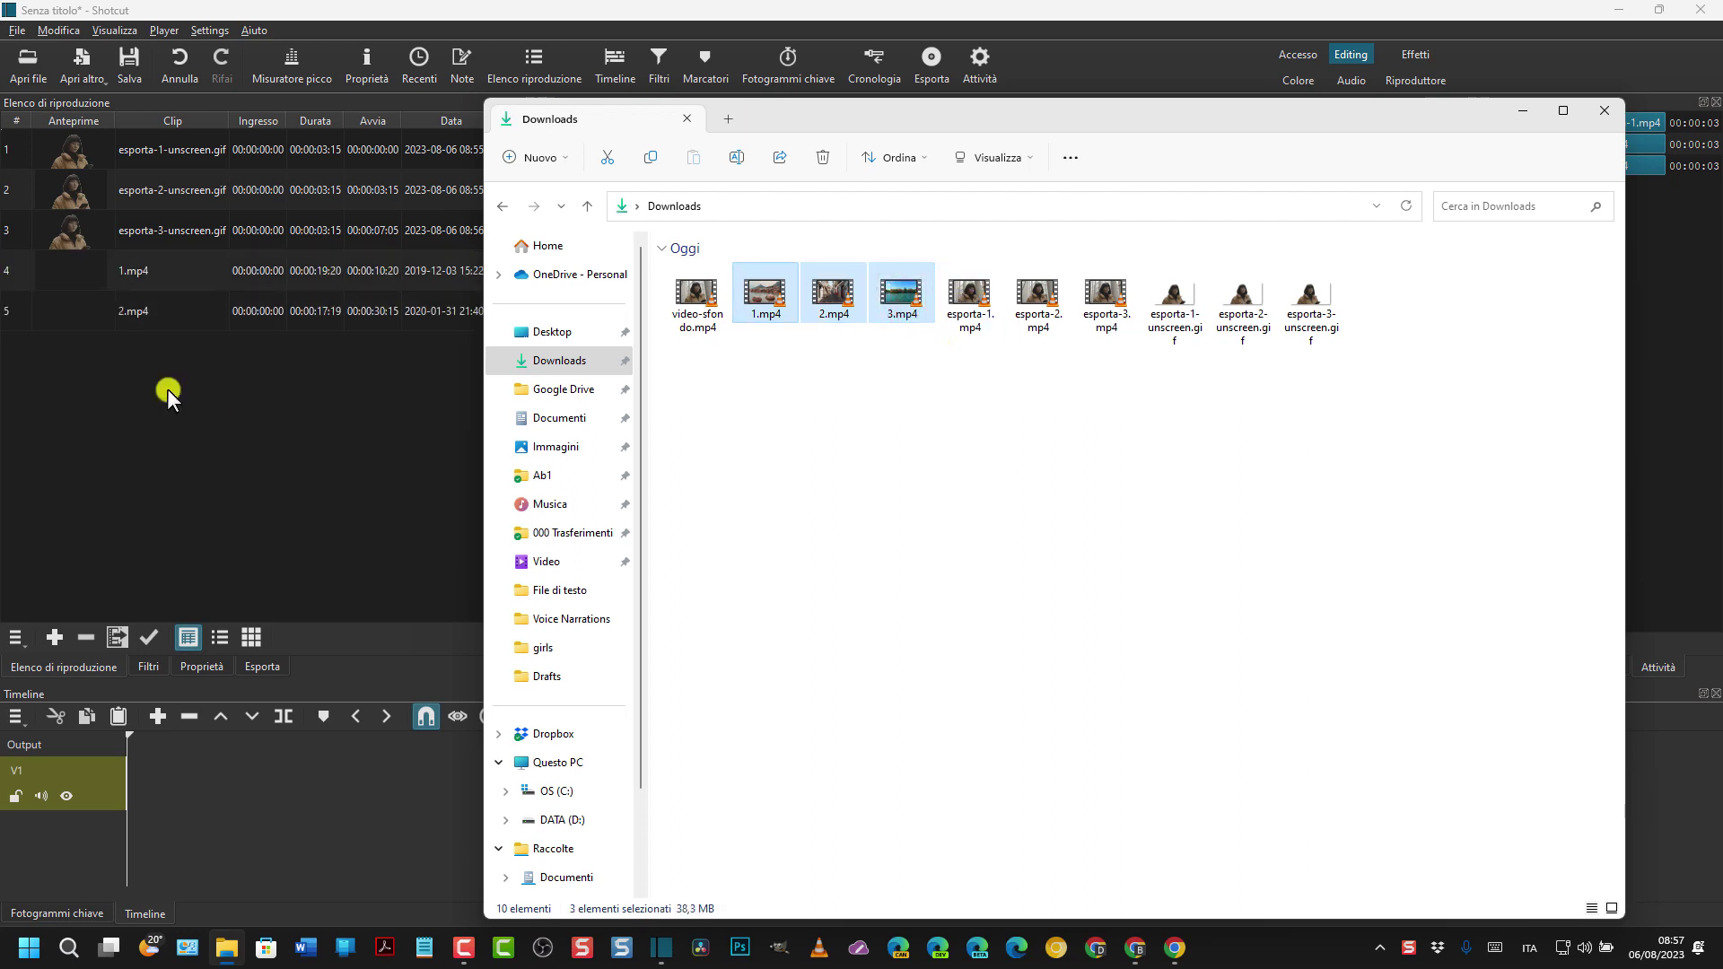
pyautogui.click(167, 390)
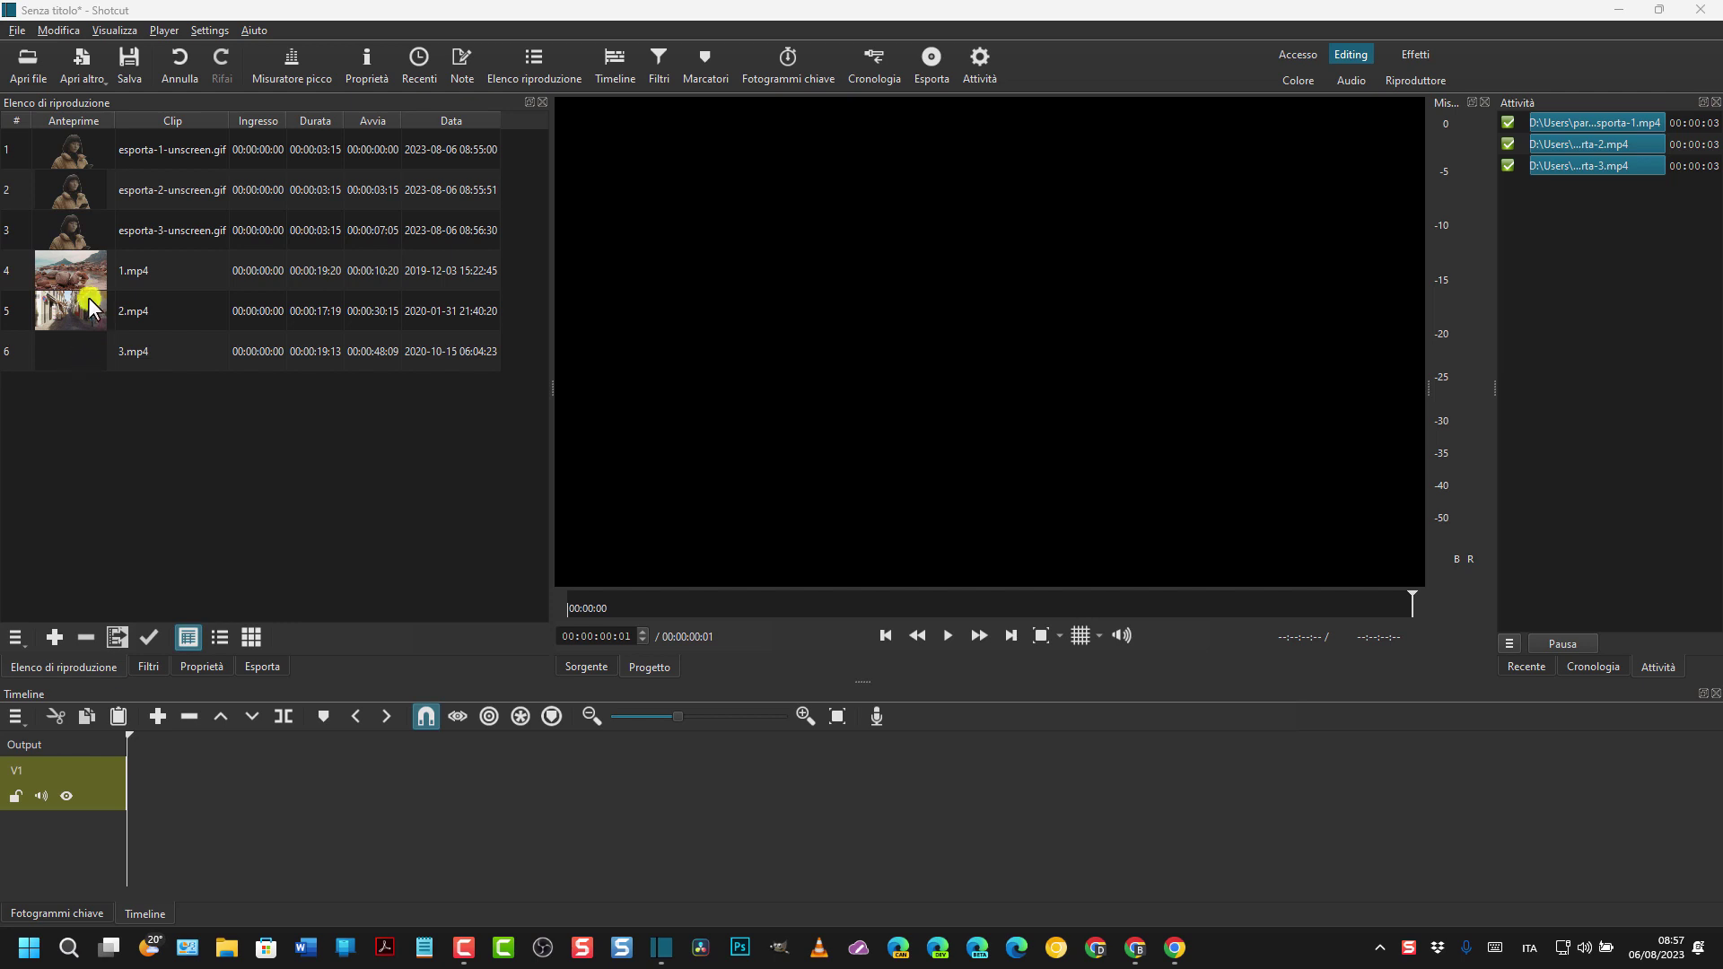
# Place 3.mp4 on track V1 and ripple-delete the gap before it so it starts at 00:00:00.
pyautogui.click(85, 363)
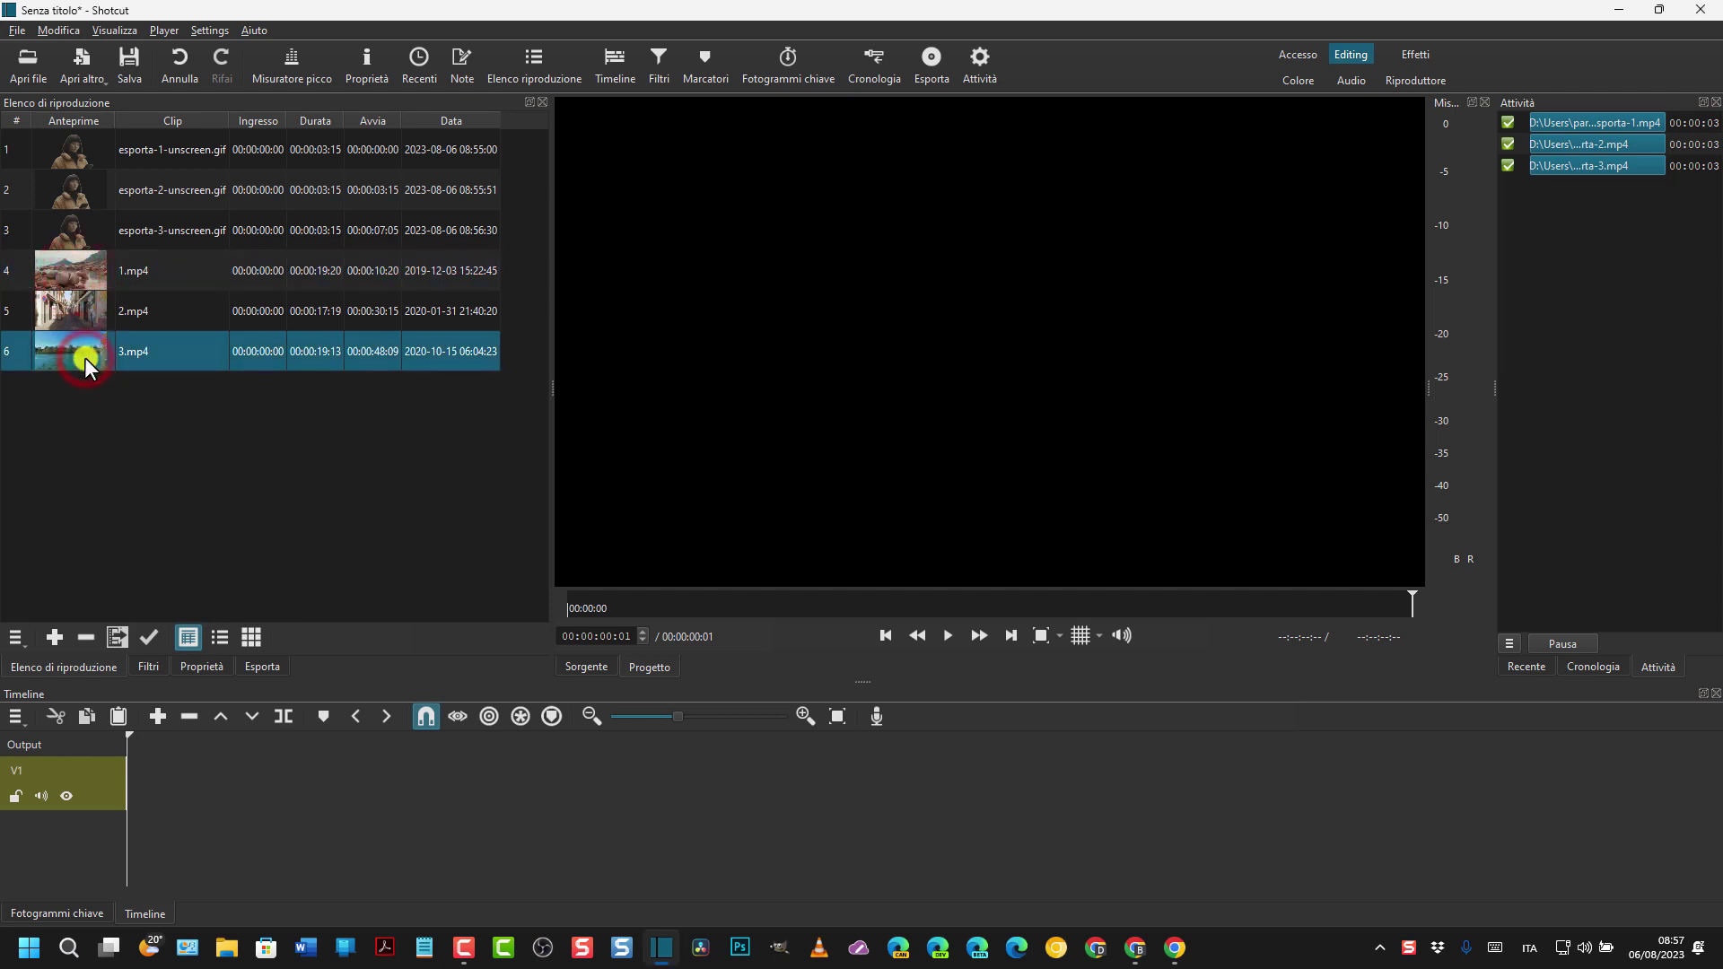
pyautogui.moveTo(64, 352); pyautogui.dragTo(158, 793)
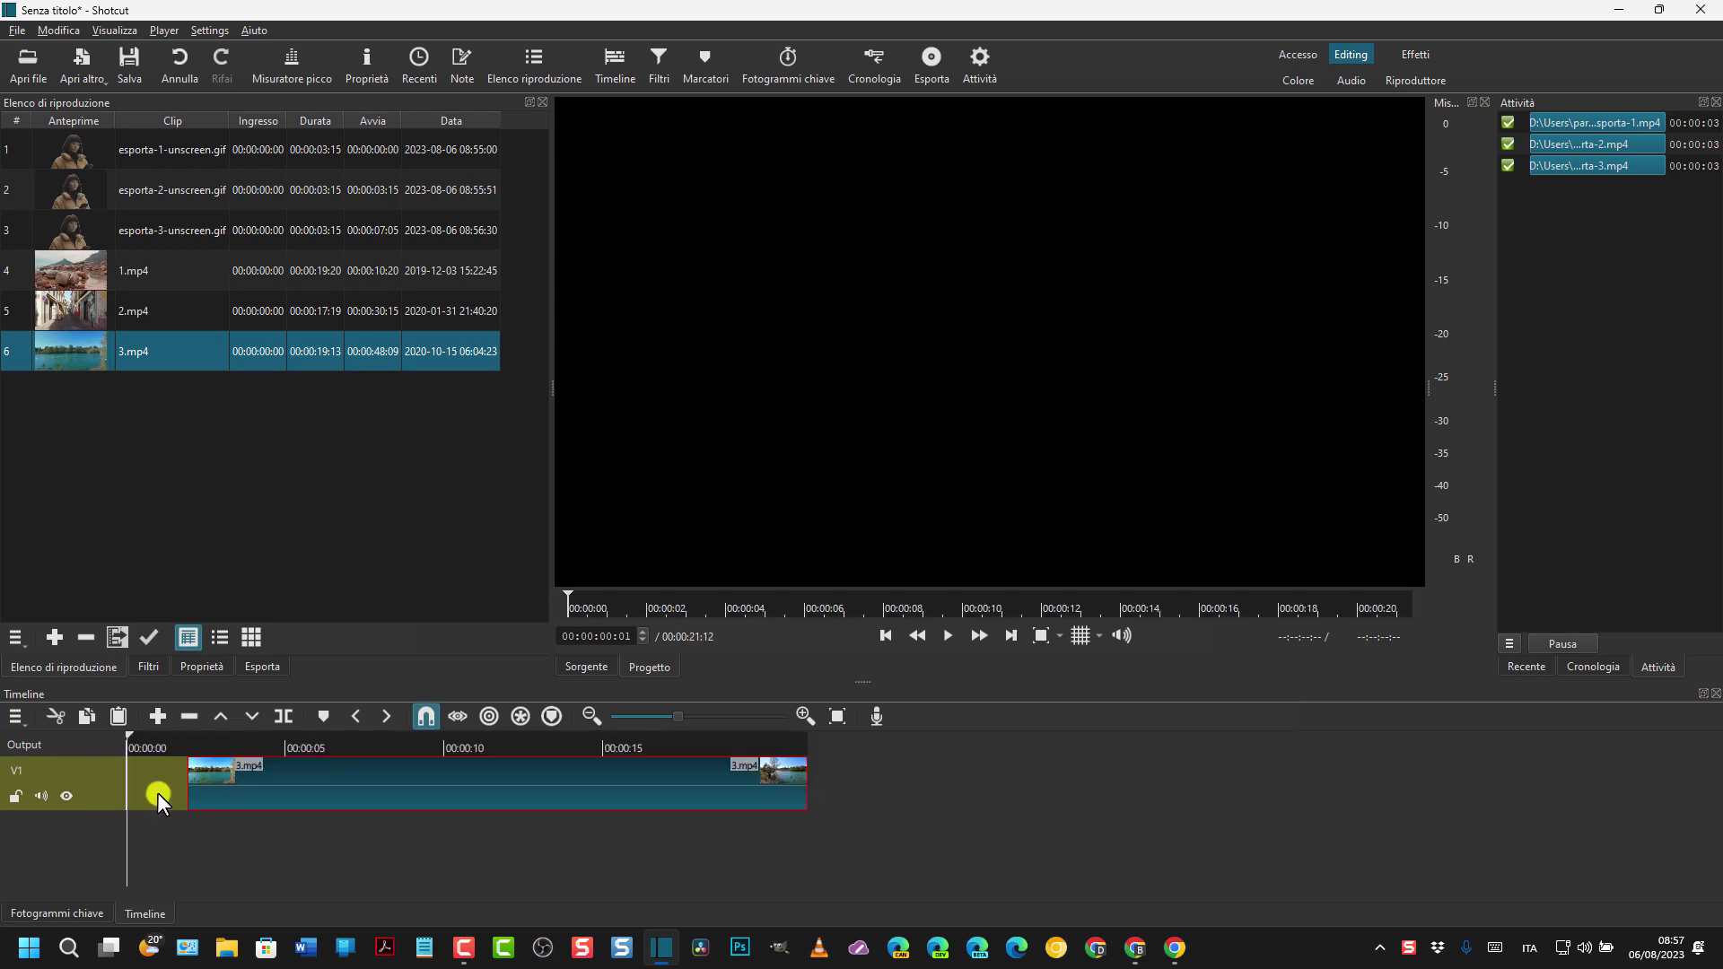
pyautogui.rightClick(159, 792)
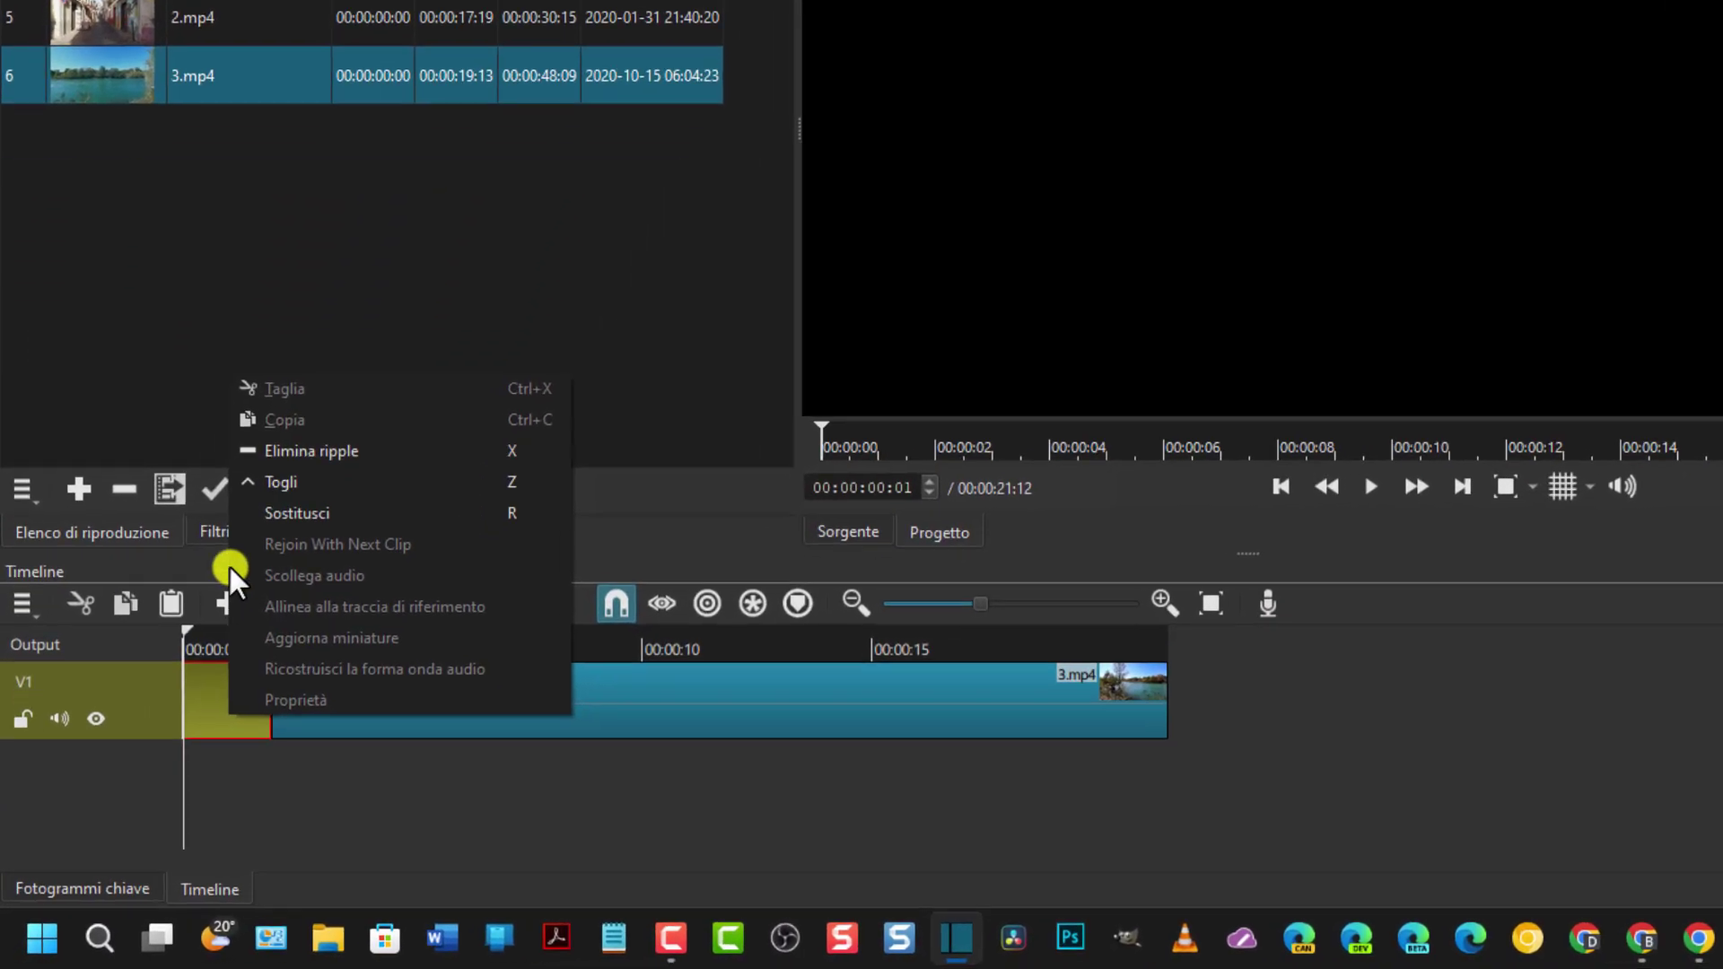
pyautogui.click(309, 450)
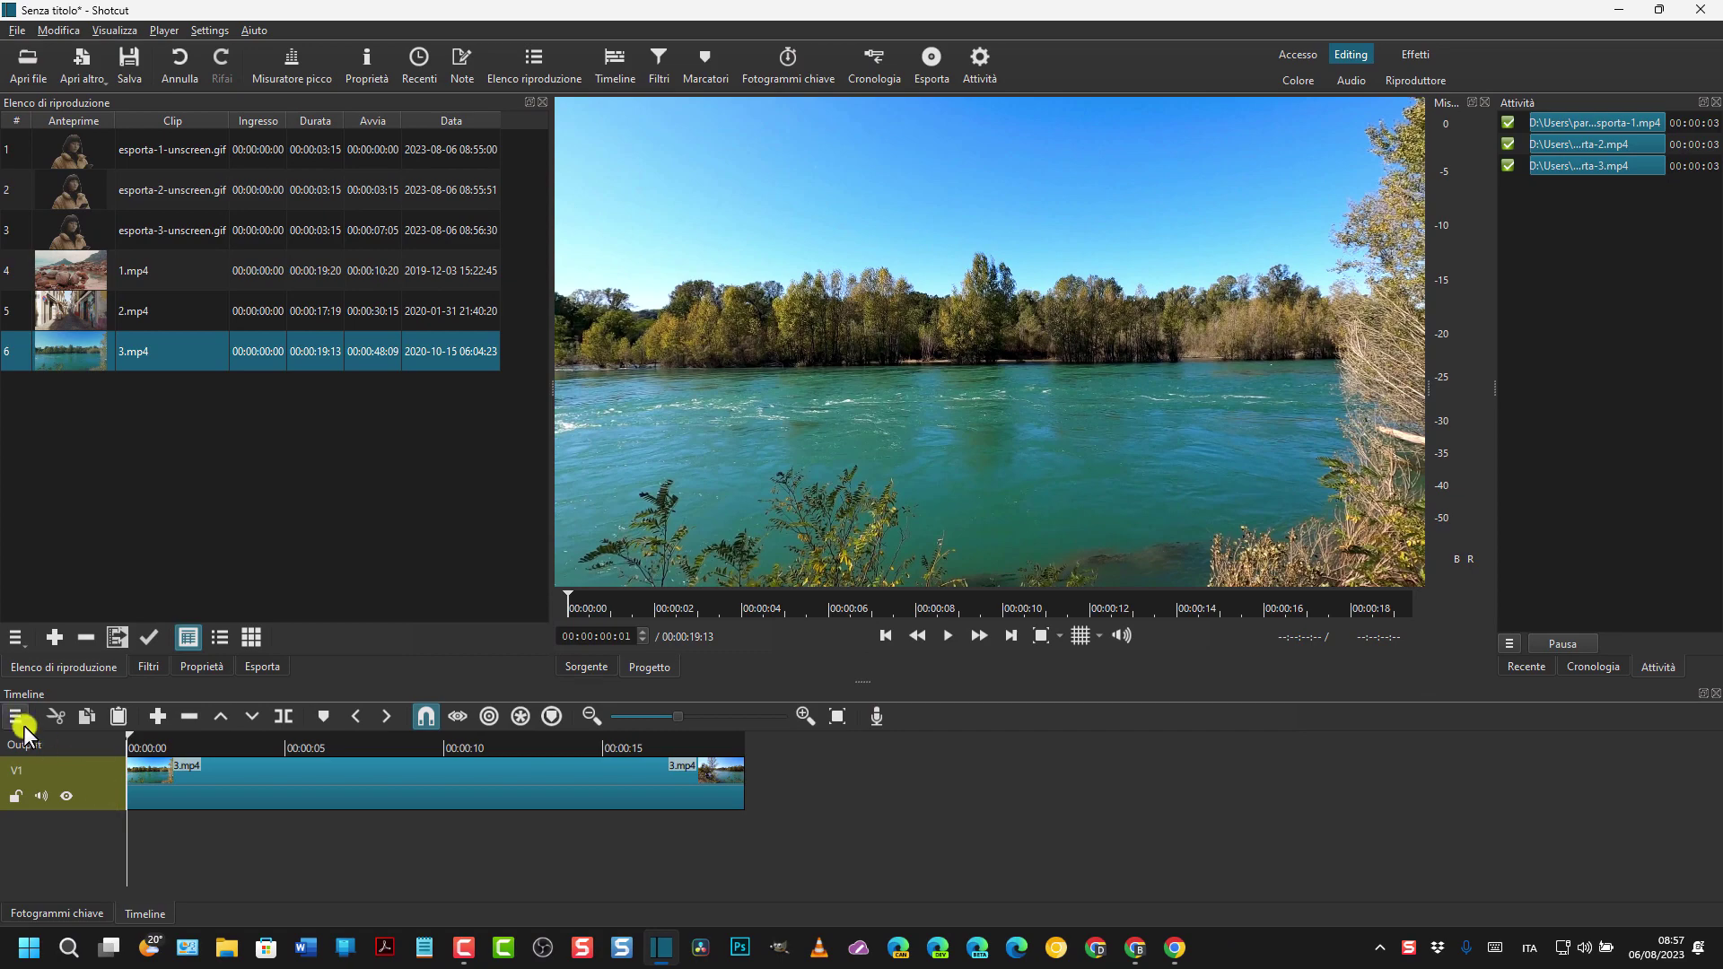
# Add a second video track and place the three unscreen GIFs on it end to end in numerical order.
pyautogui.click(17, 721)
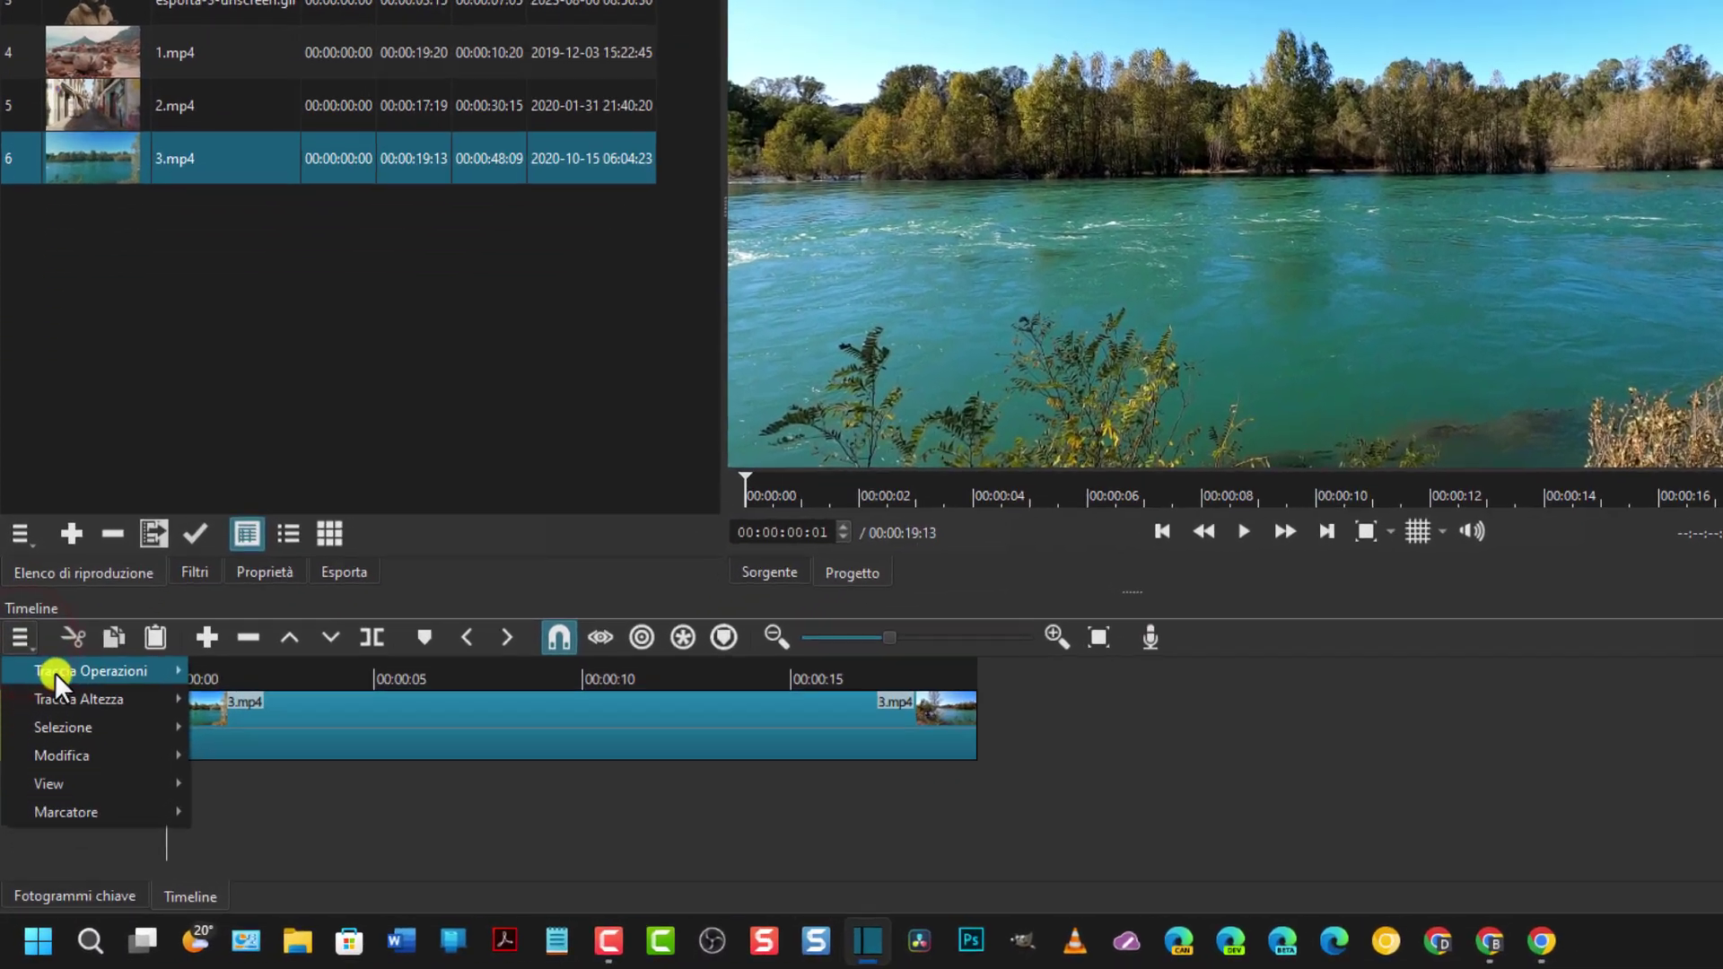
pyautogui.moveTo(56, 741)
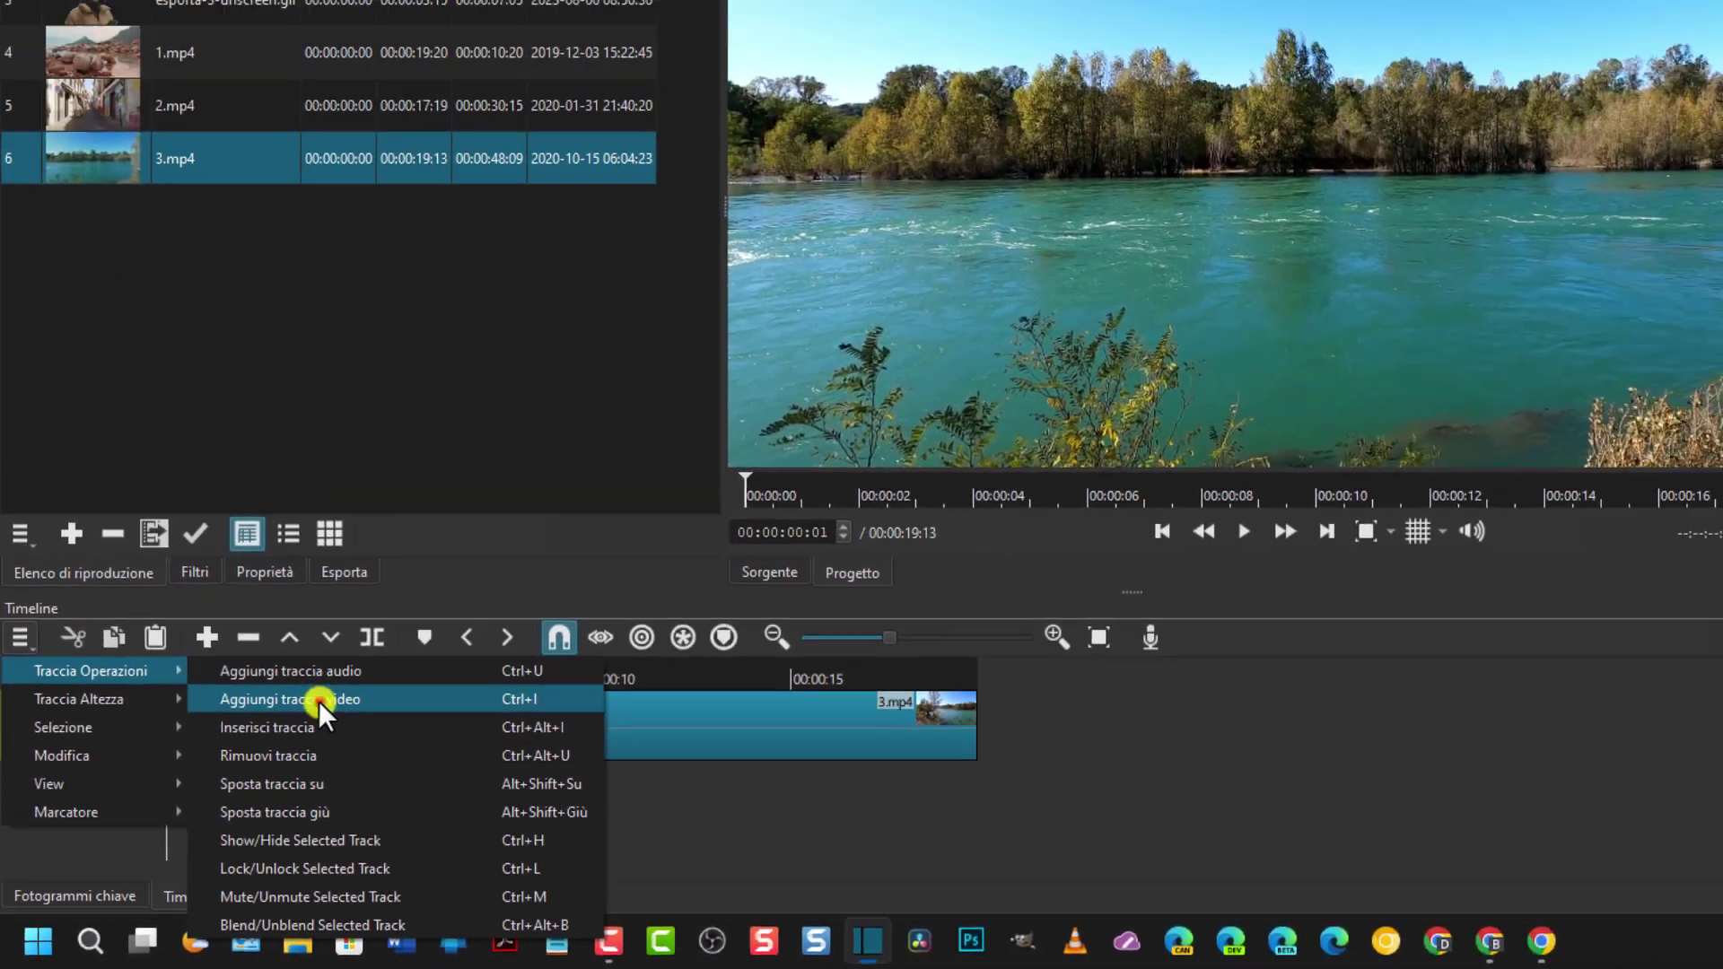
pyautogui.click(394, 634)
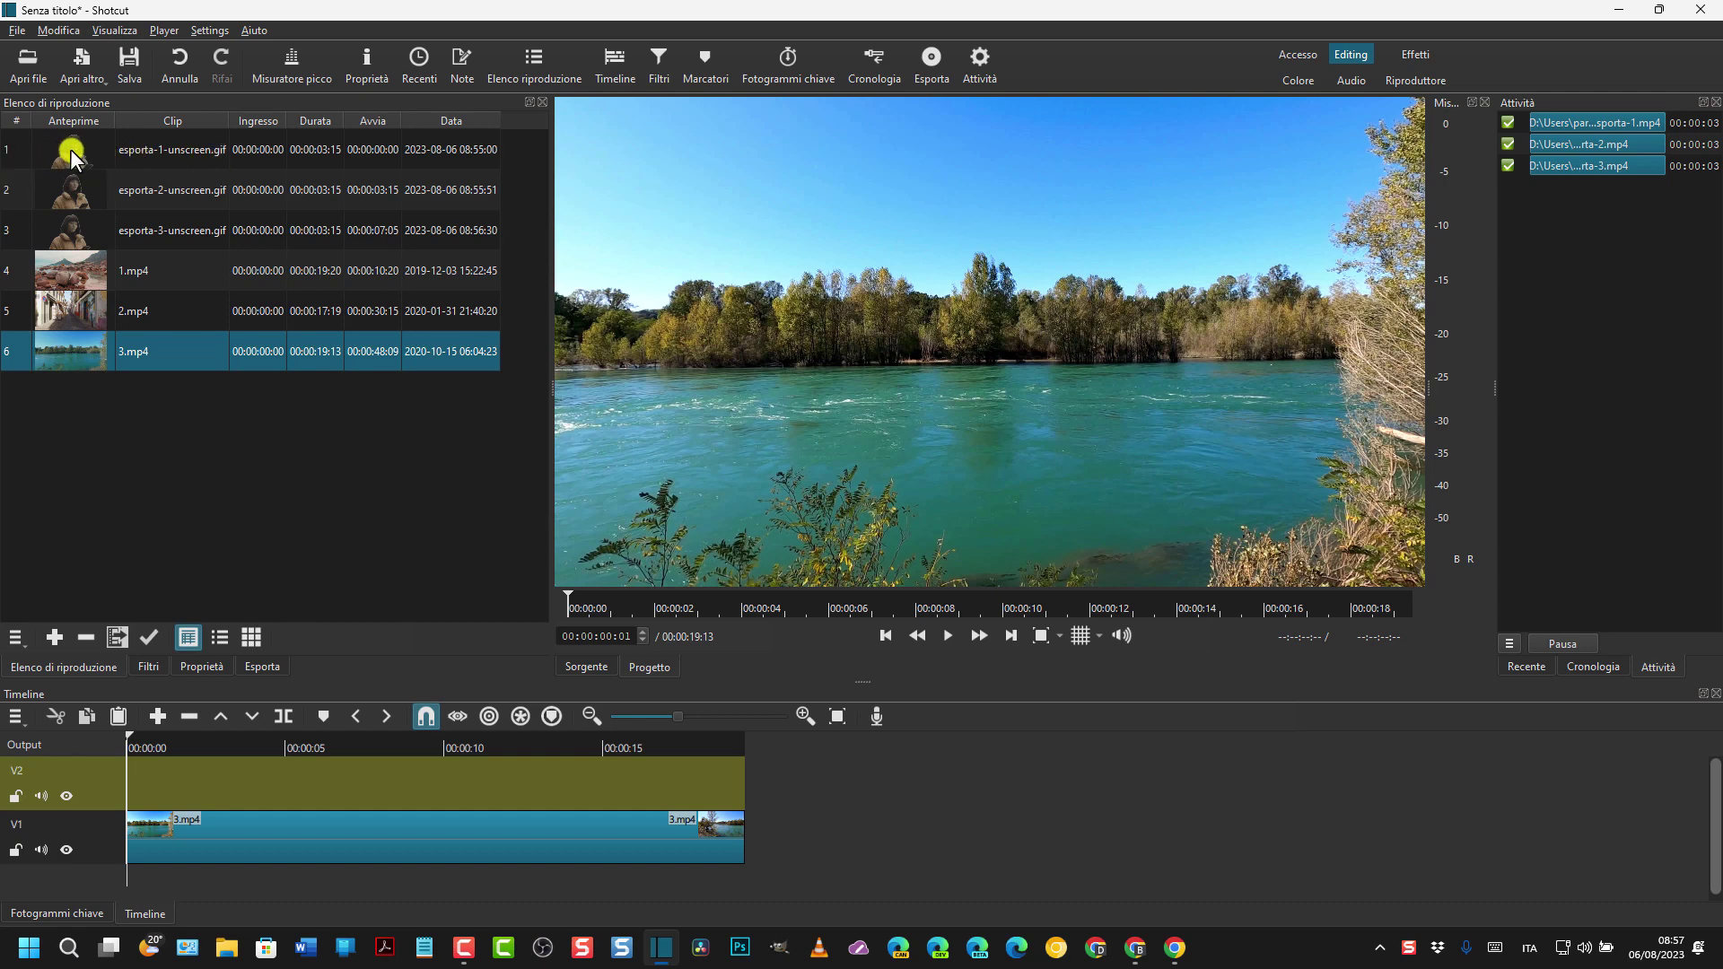
pyautogui.moveTo(70, 149); pyautogui.dragTo(116, 784)
pyautogui.click(152, 191)
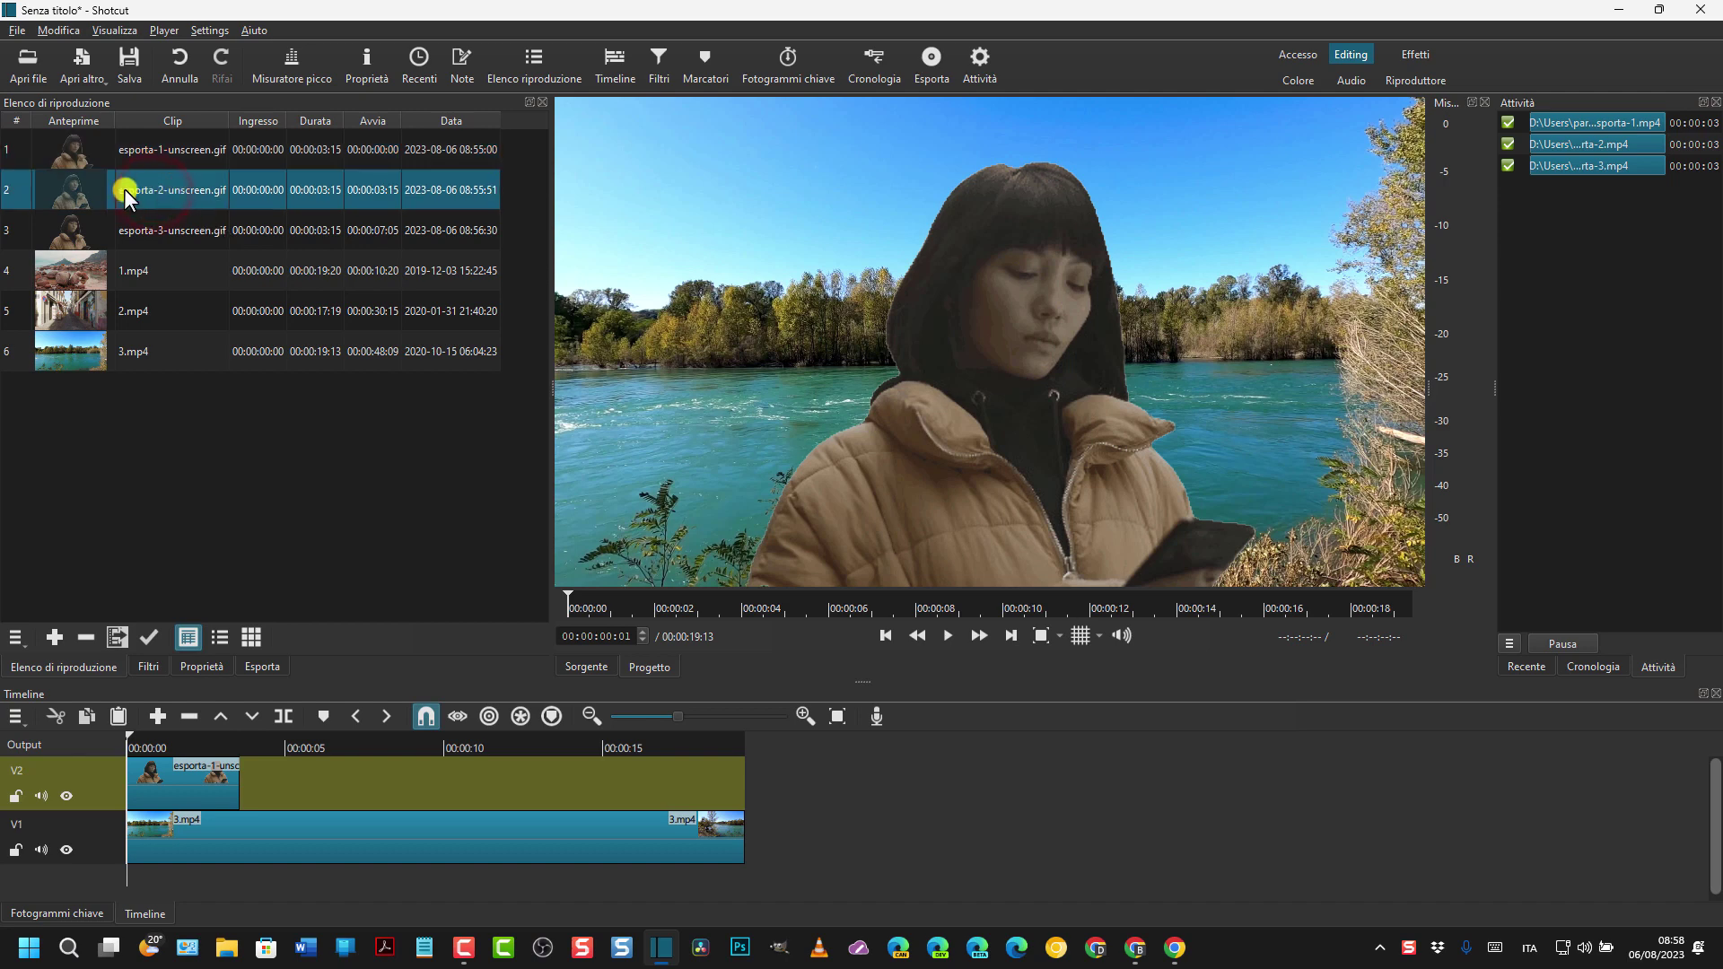
pyautogui.moveTo(124, 188); pyautogui.dragTo(358, 773)
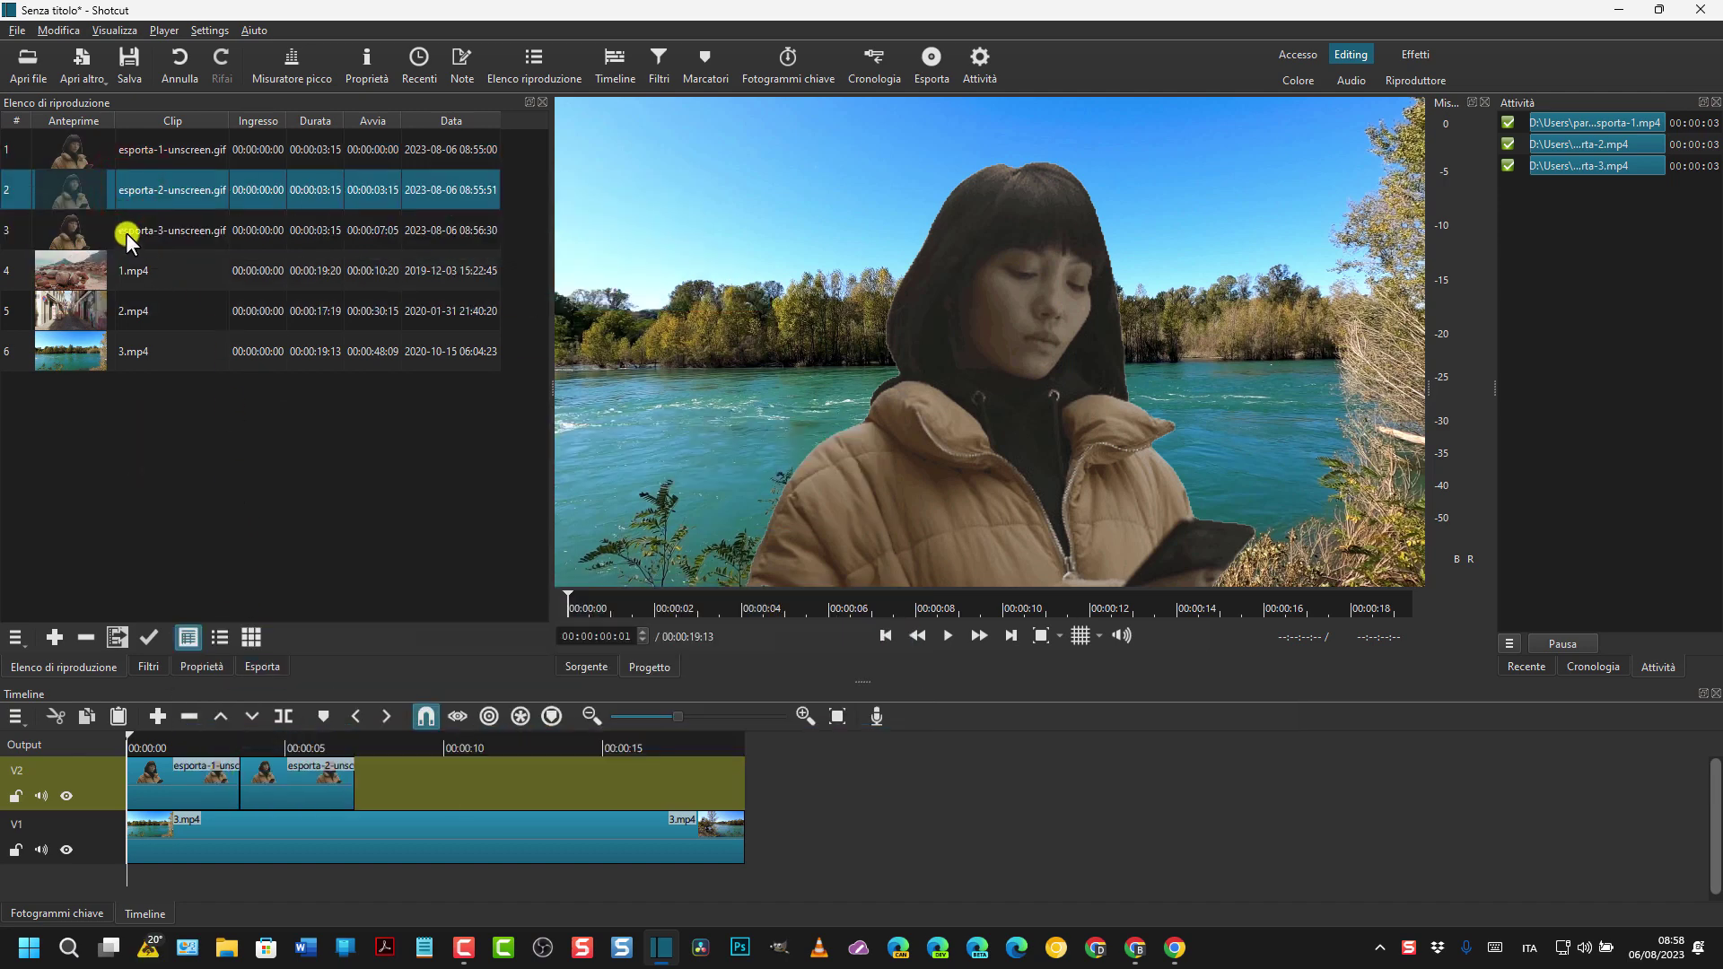
pyautogui.moveTo(126, 232)
pyautogui.mouseDown()
pyautogui.moveTo(299, 373)
pyautogui.moveTo(462, 773)
pyautogui.mouseUp()
# Trim the end of 3.mp4 to match the end of the last GIF clip and play the composite.
pyautogui.moveTo(738, 843); pyautogui.dragTo(468, 843)
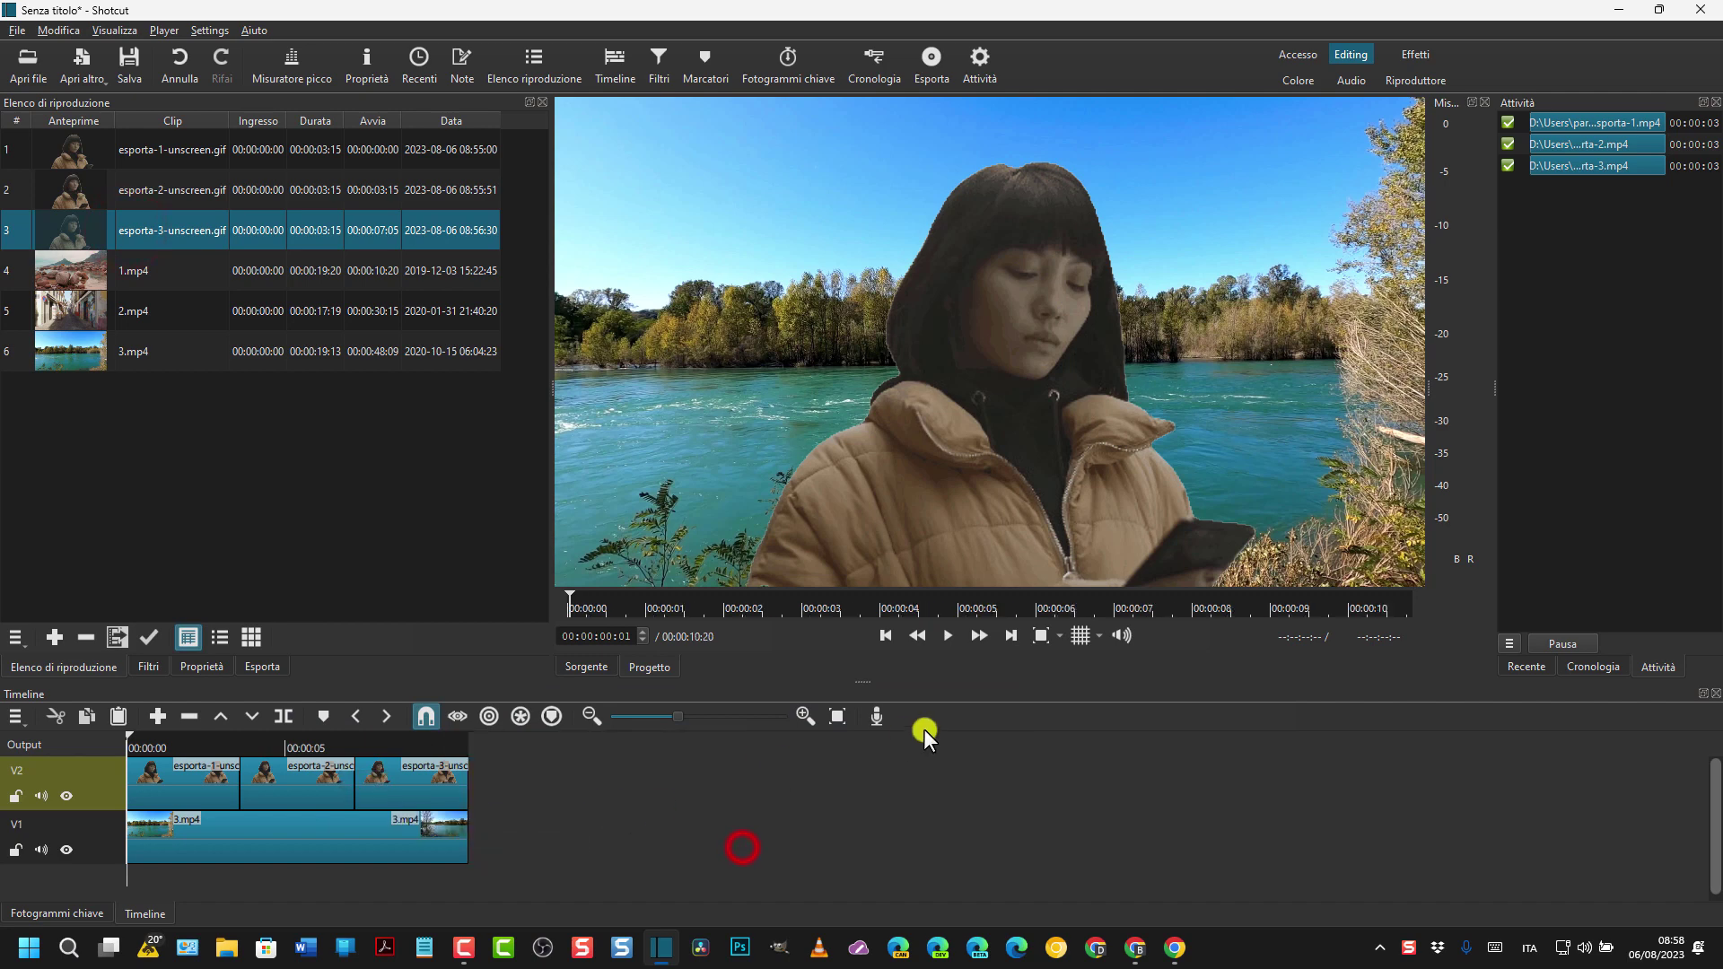
pyautogui.click(953, 637)
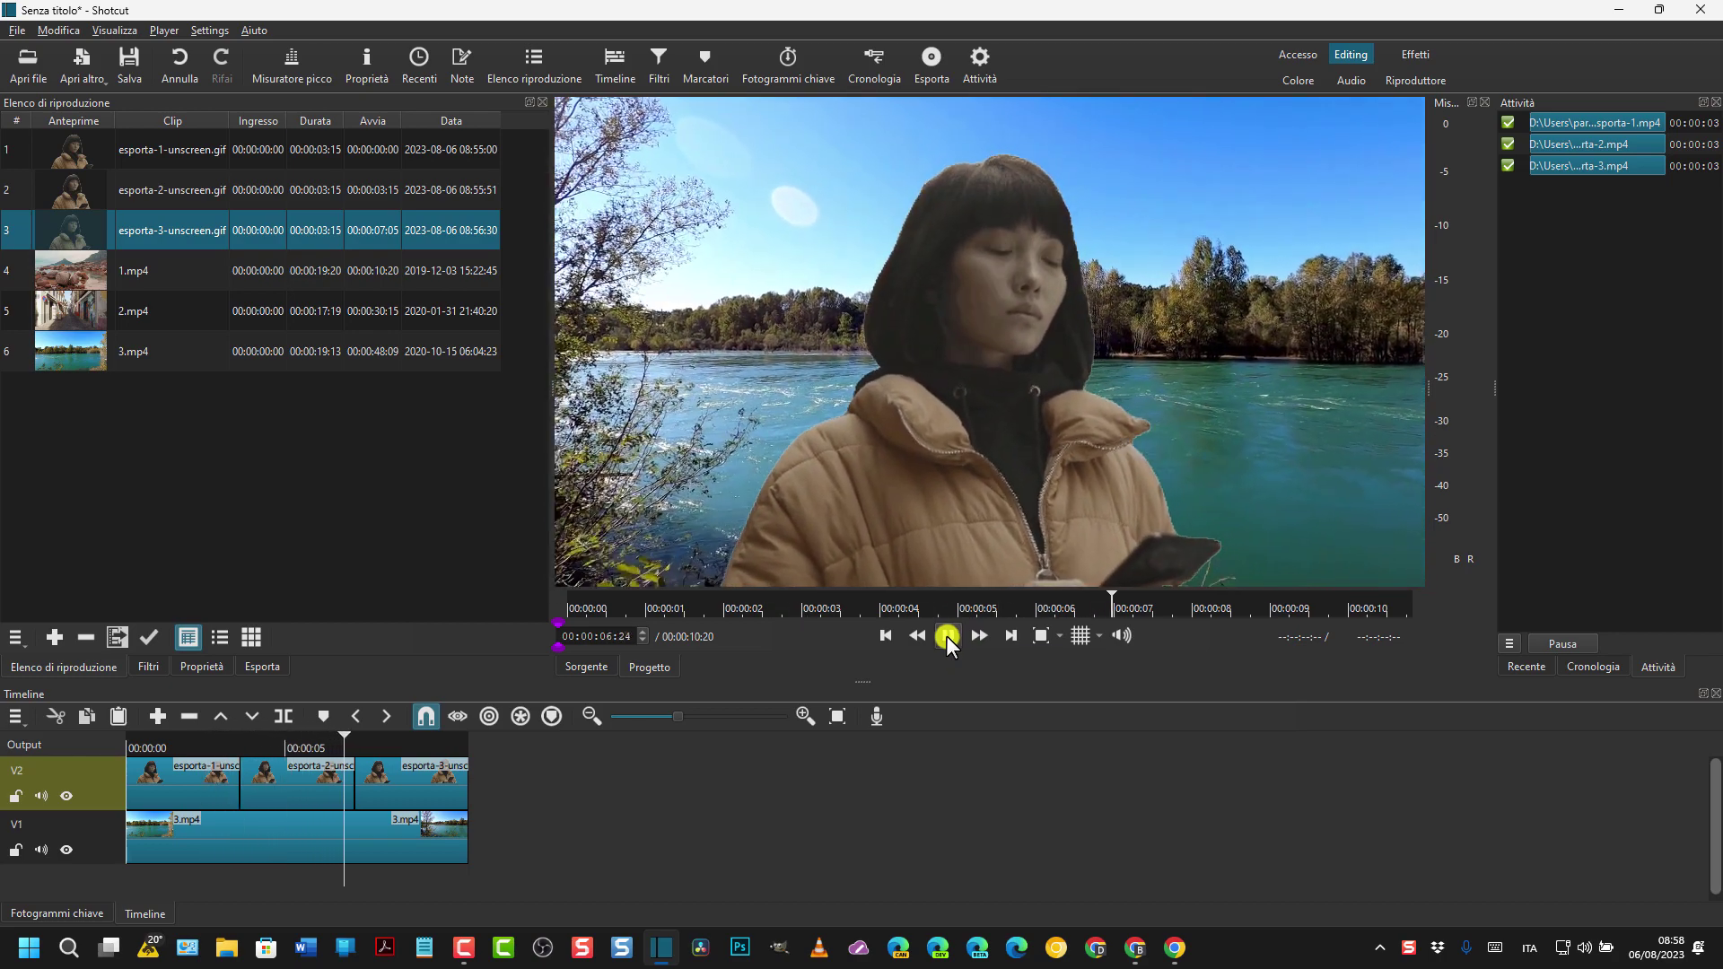
pyautogui.click(945, 635)
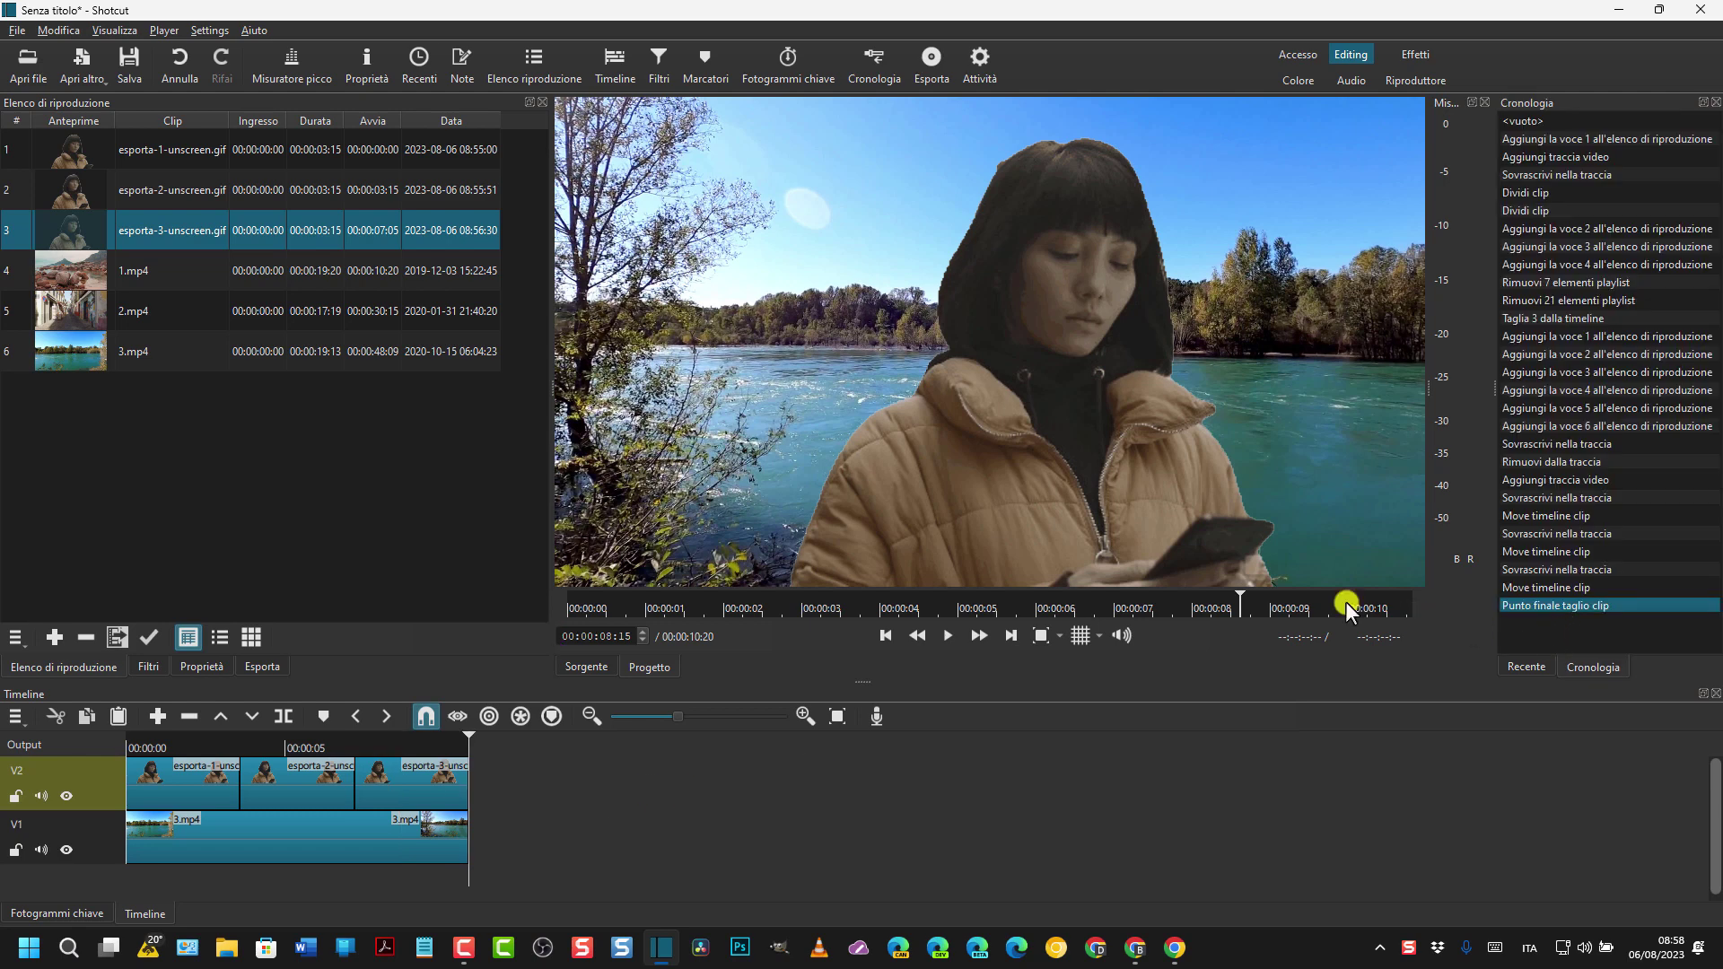
# Export the timeline as an MP4 named sfondo1 in the Downloads folder.
pyautogui.click(926, 64)
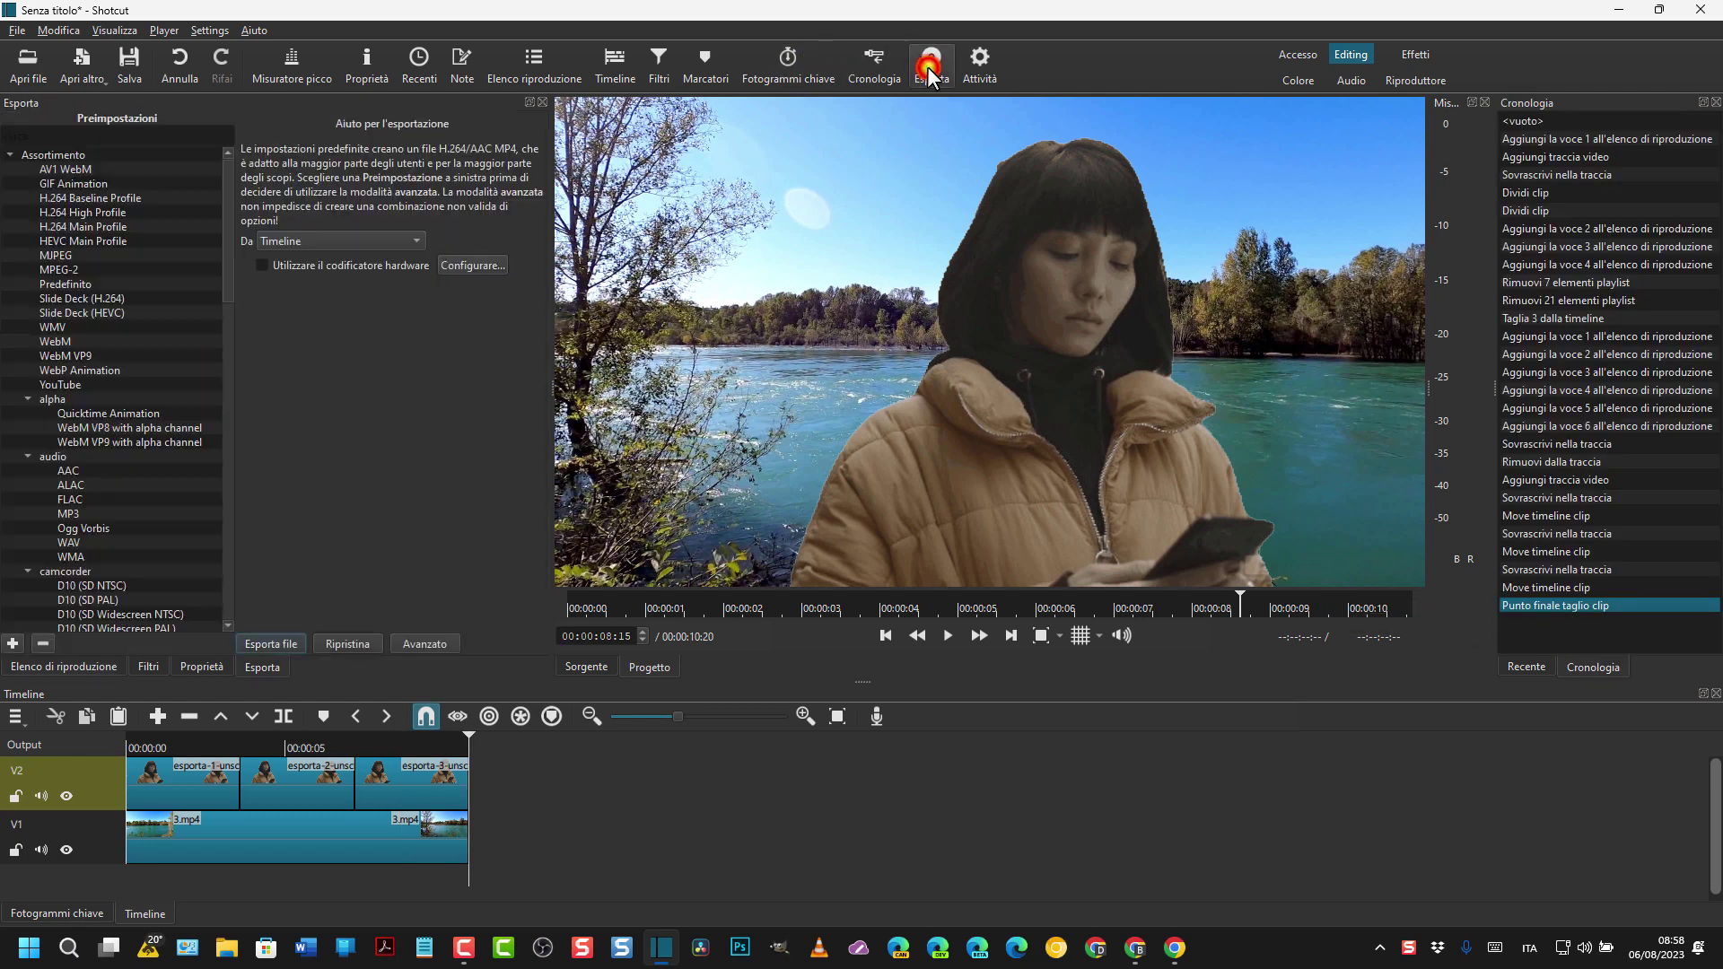
pyautogui.click(269, 644)
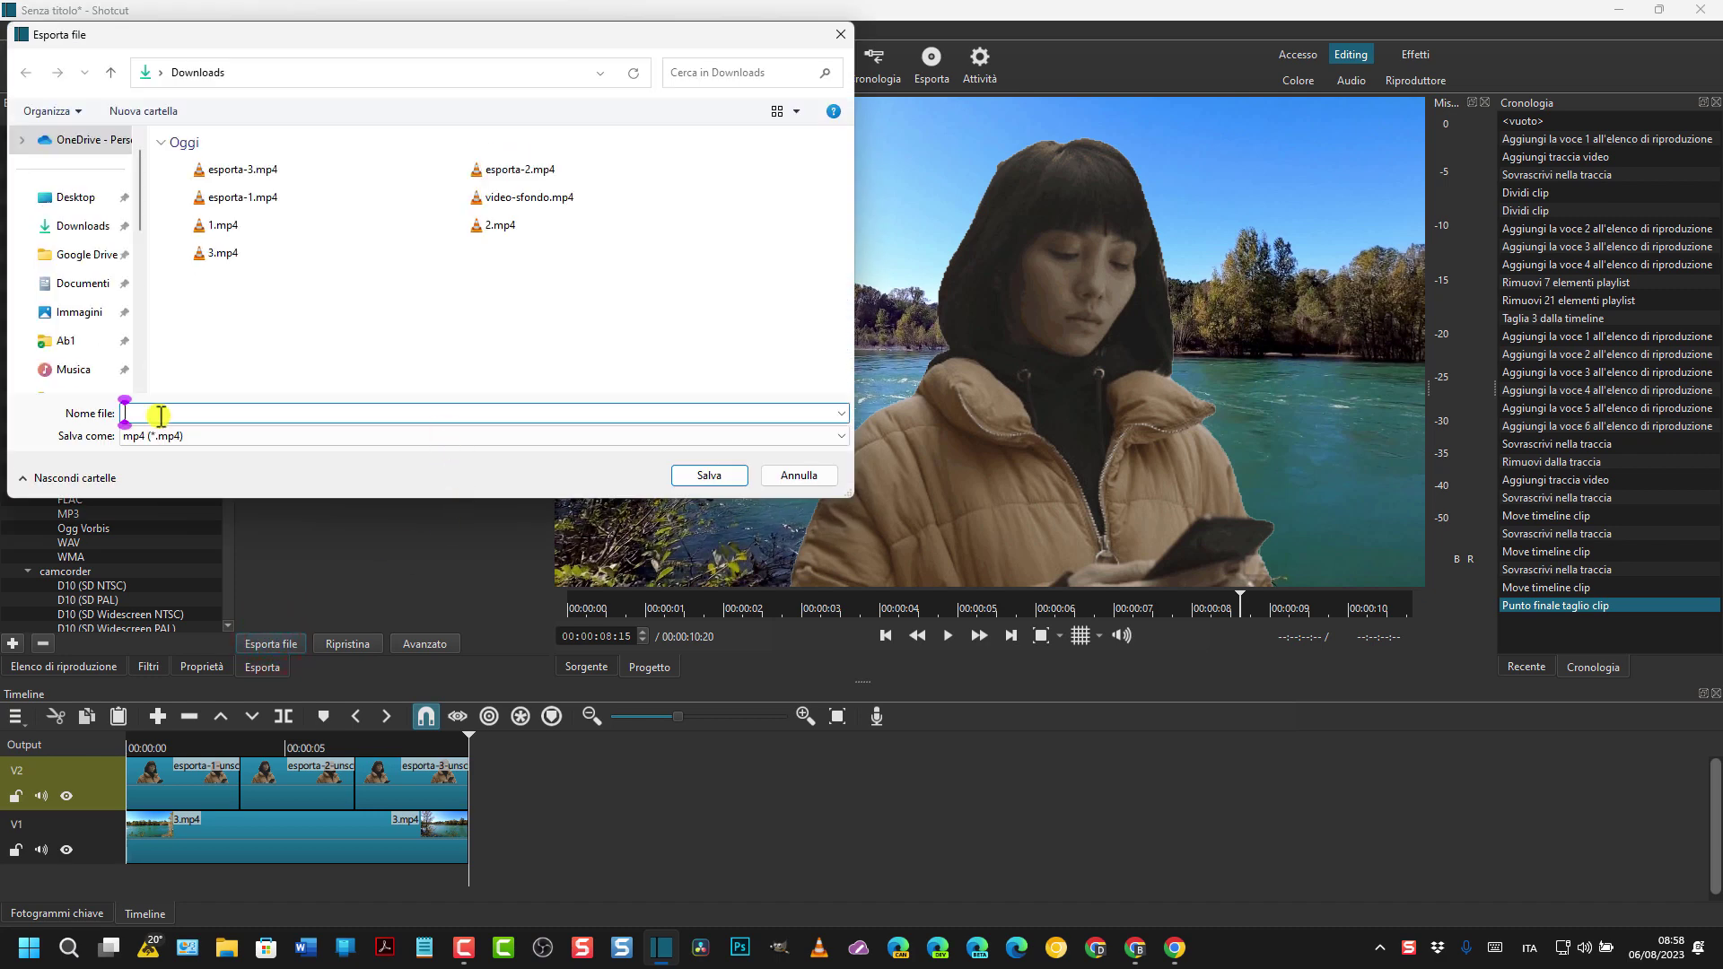
pyautogui.write('sfondo1')
pyautogui.click(722, 478)
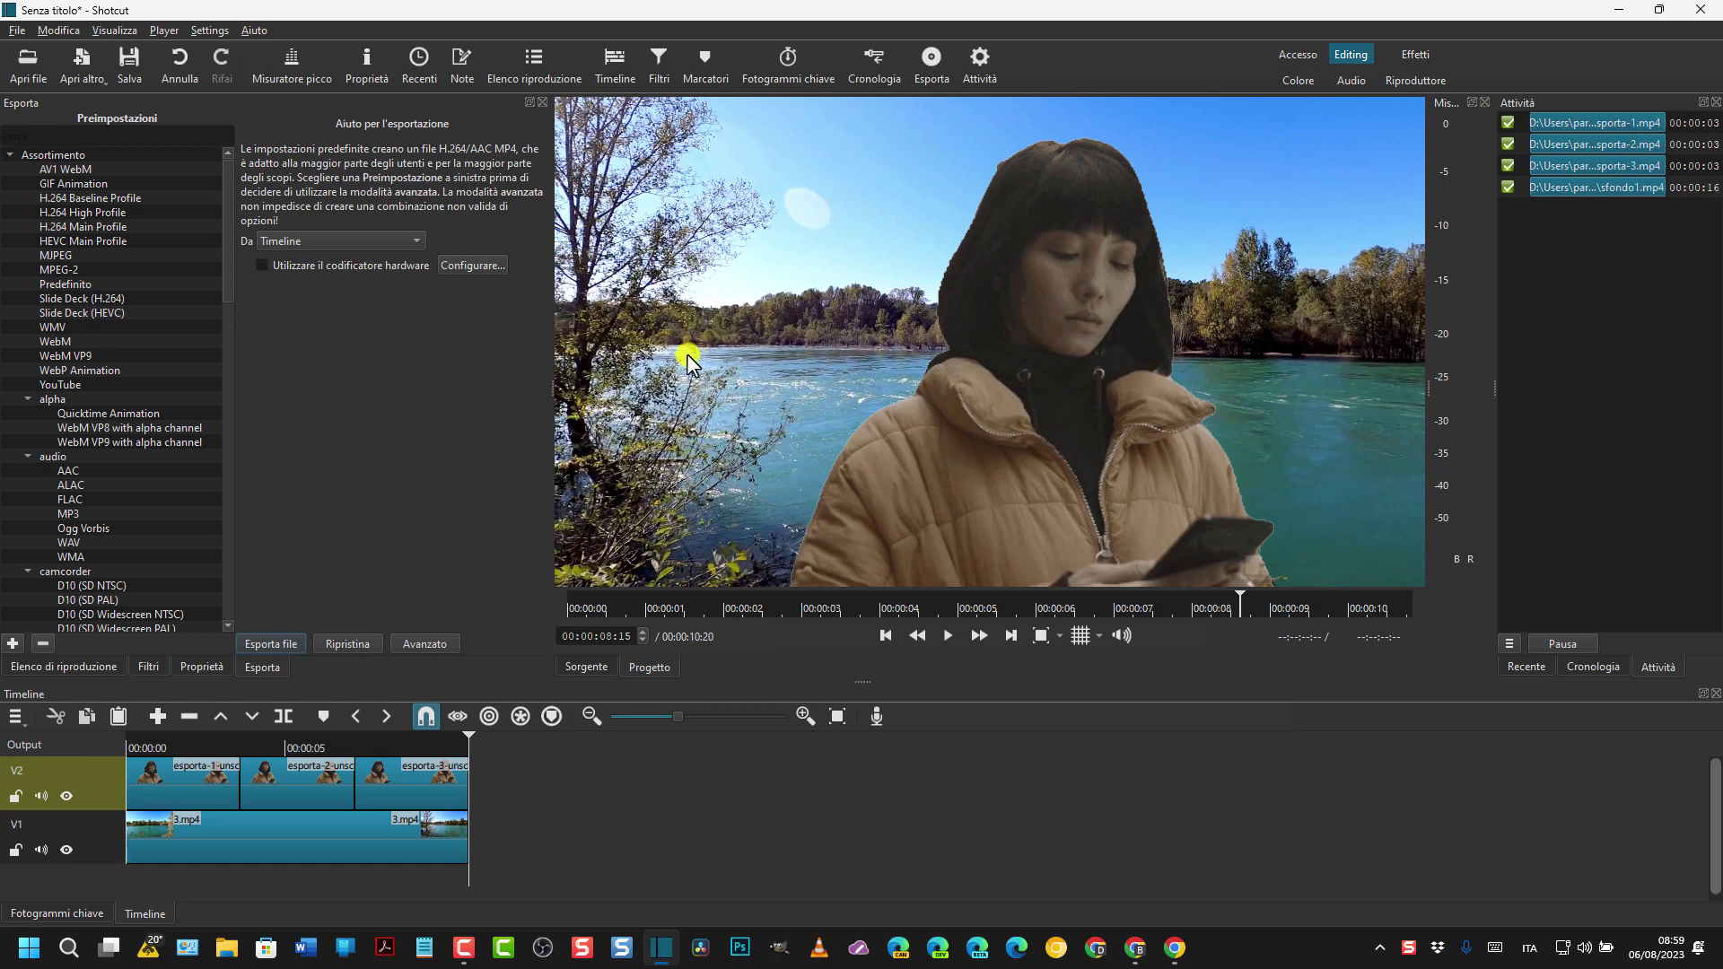
# Replace 3.mp4 on track V1 with 2.mp4 and trim its end to match the GIF clips.
pyautogui.click(531, 72)
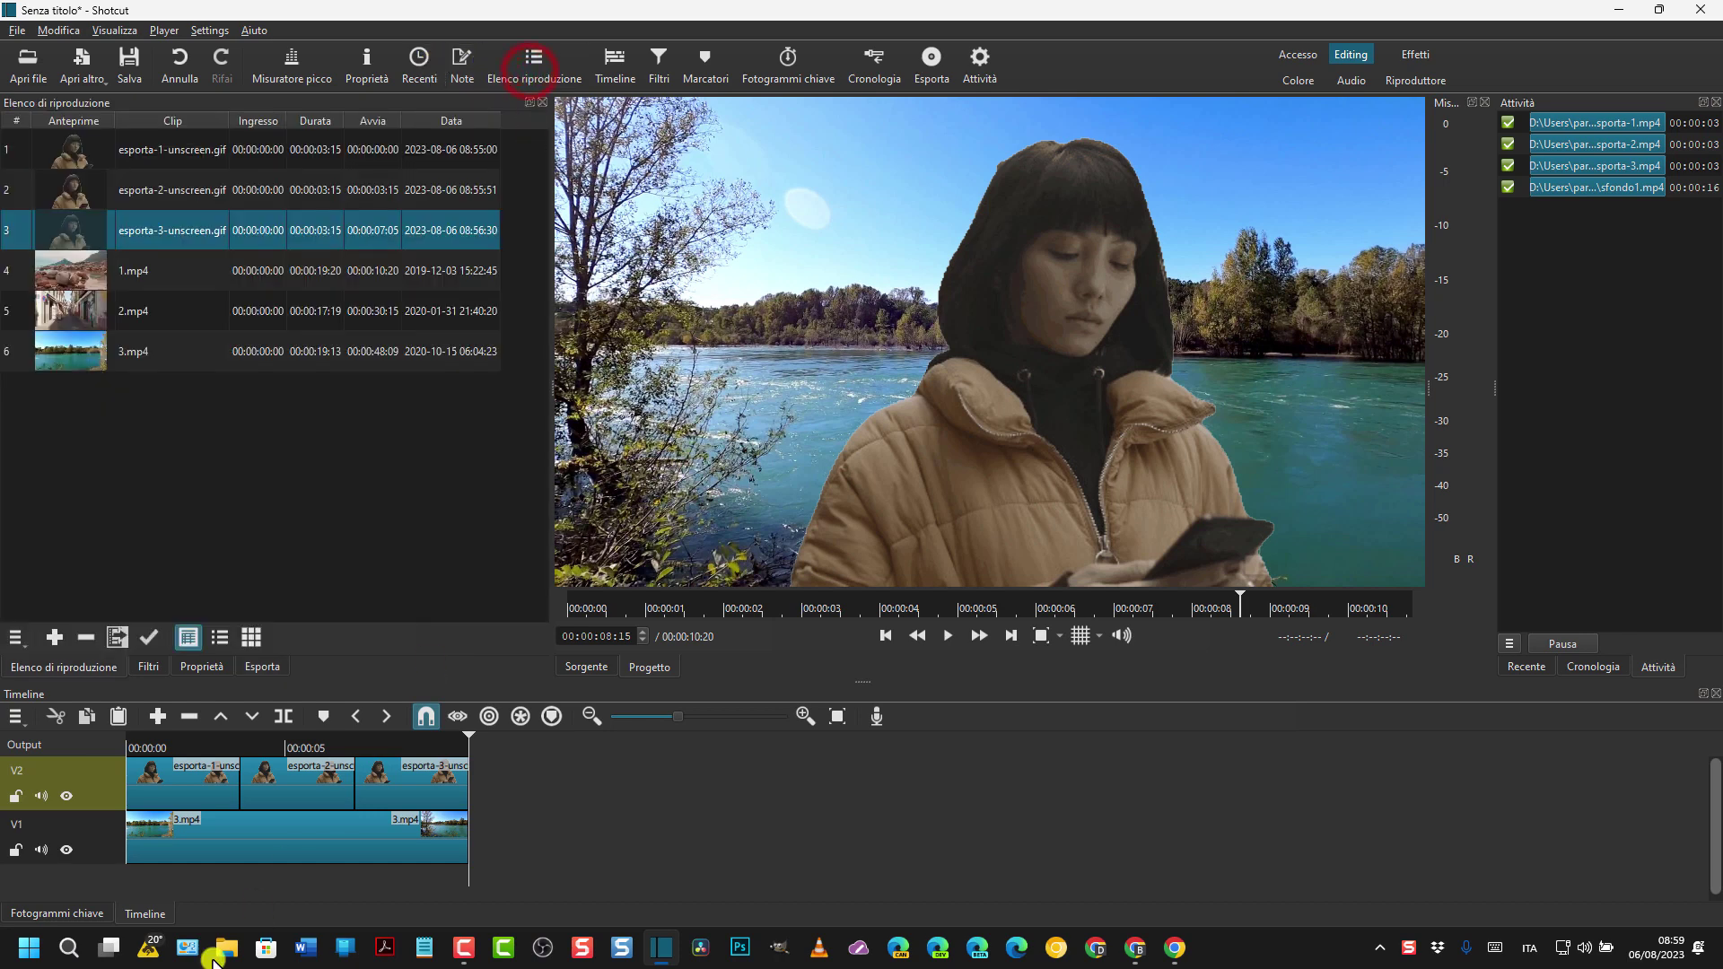
pyautogui.click(263, 842)
pyautogui.rightClick(263, 842)
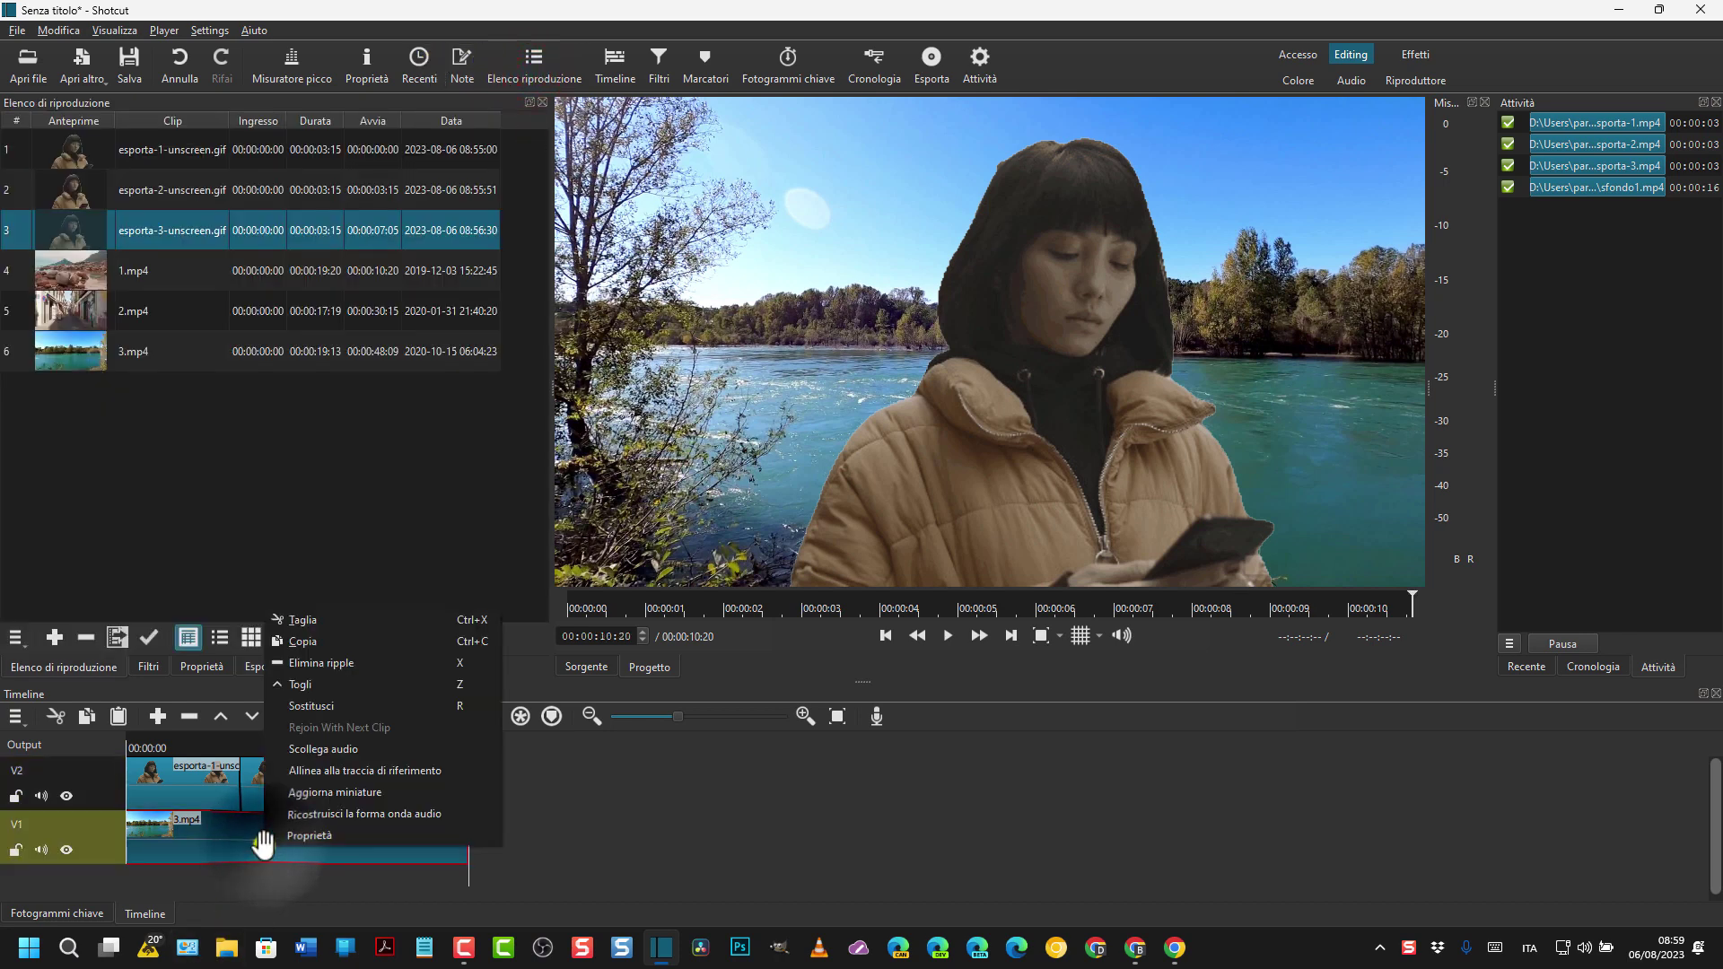
pyautogui.click(312, 619)
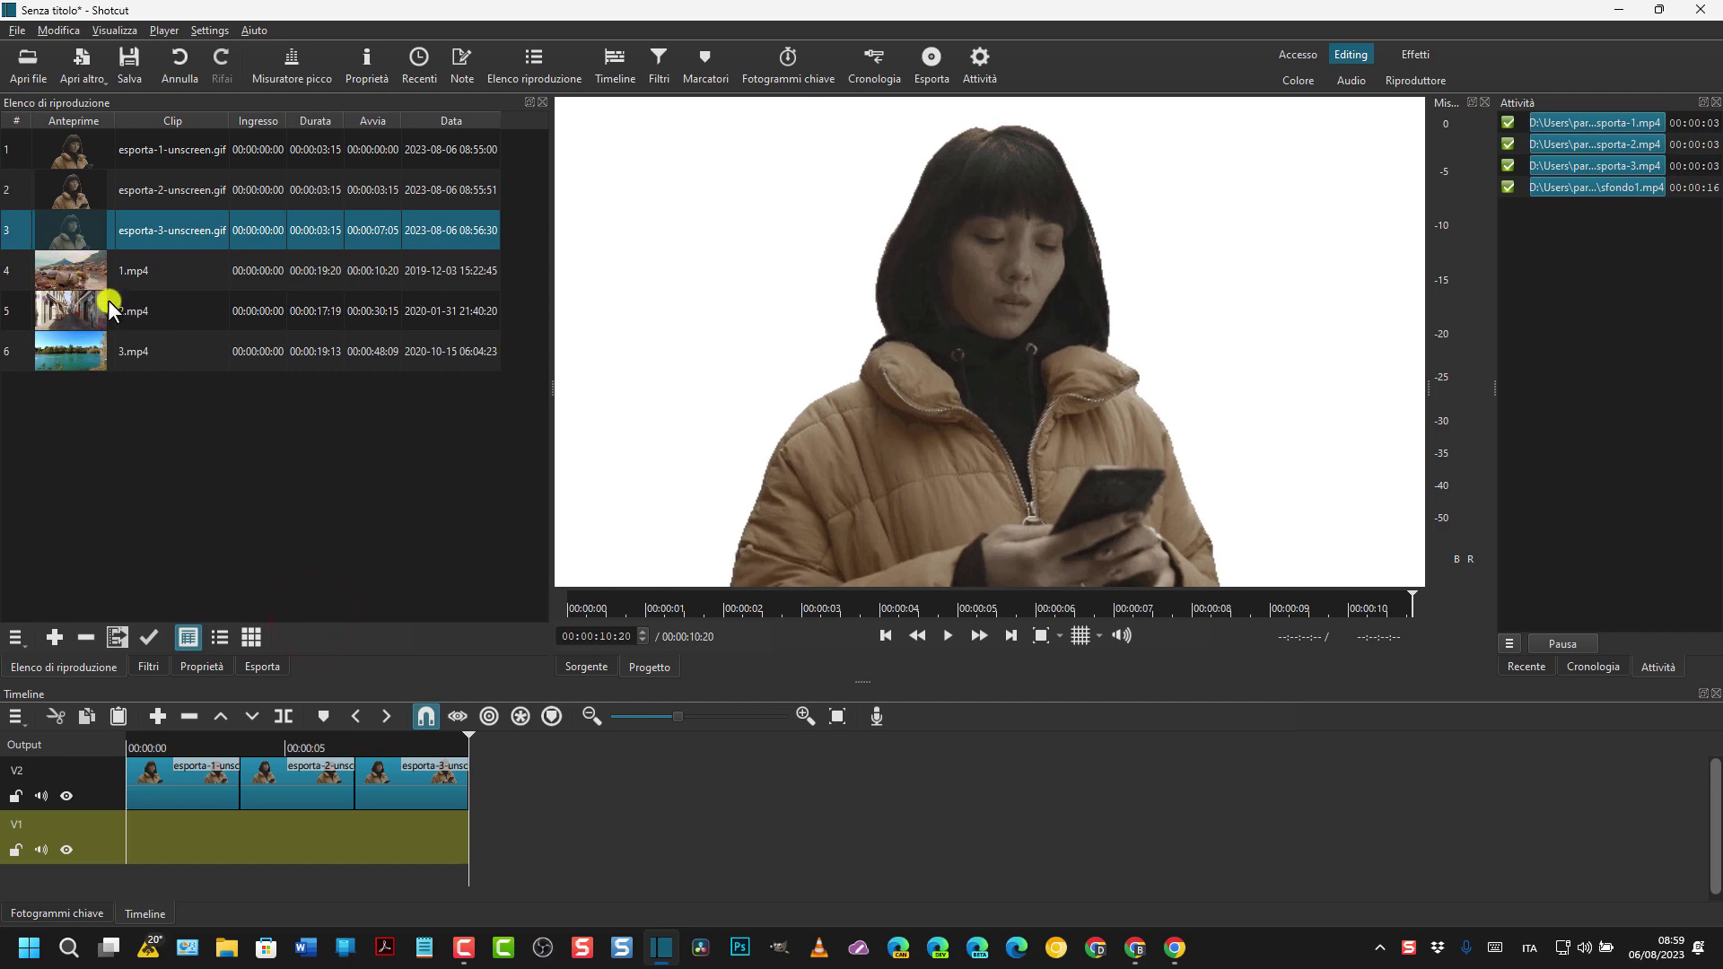
pyautogui.moveTo(69, 311); pyautogui.dragTo(168, 834)
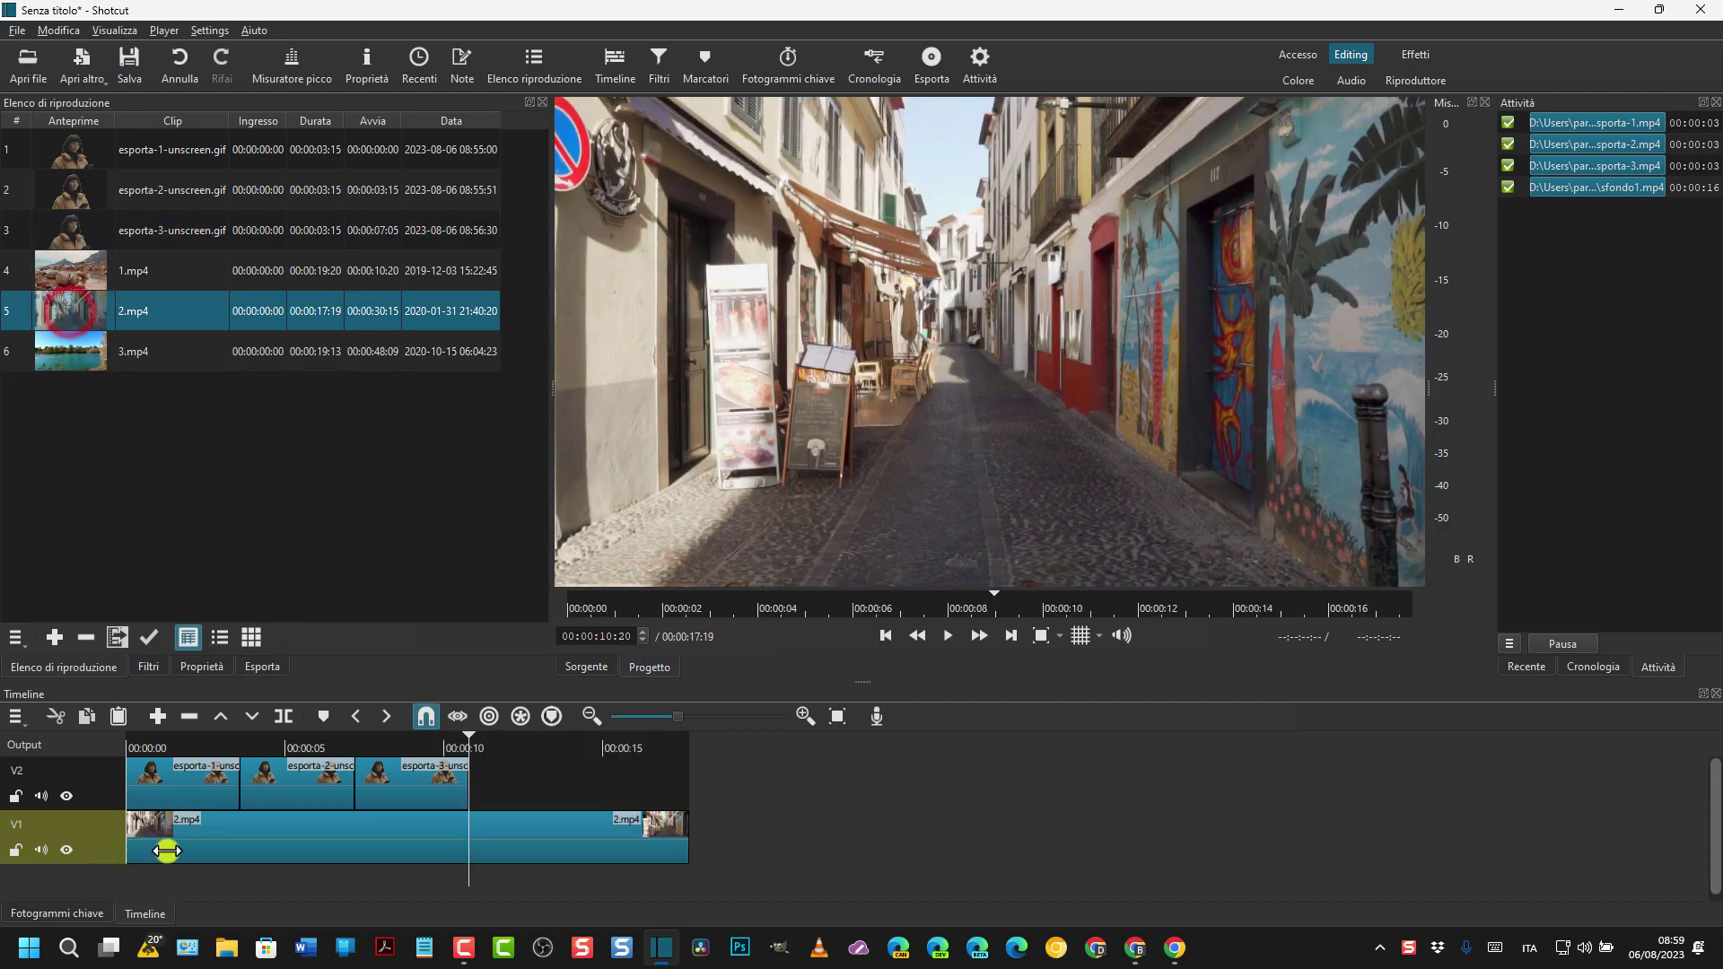
pyautogui.moveTo(680, 841); pyautogui.dragTo(468, 838)
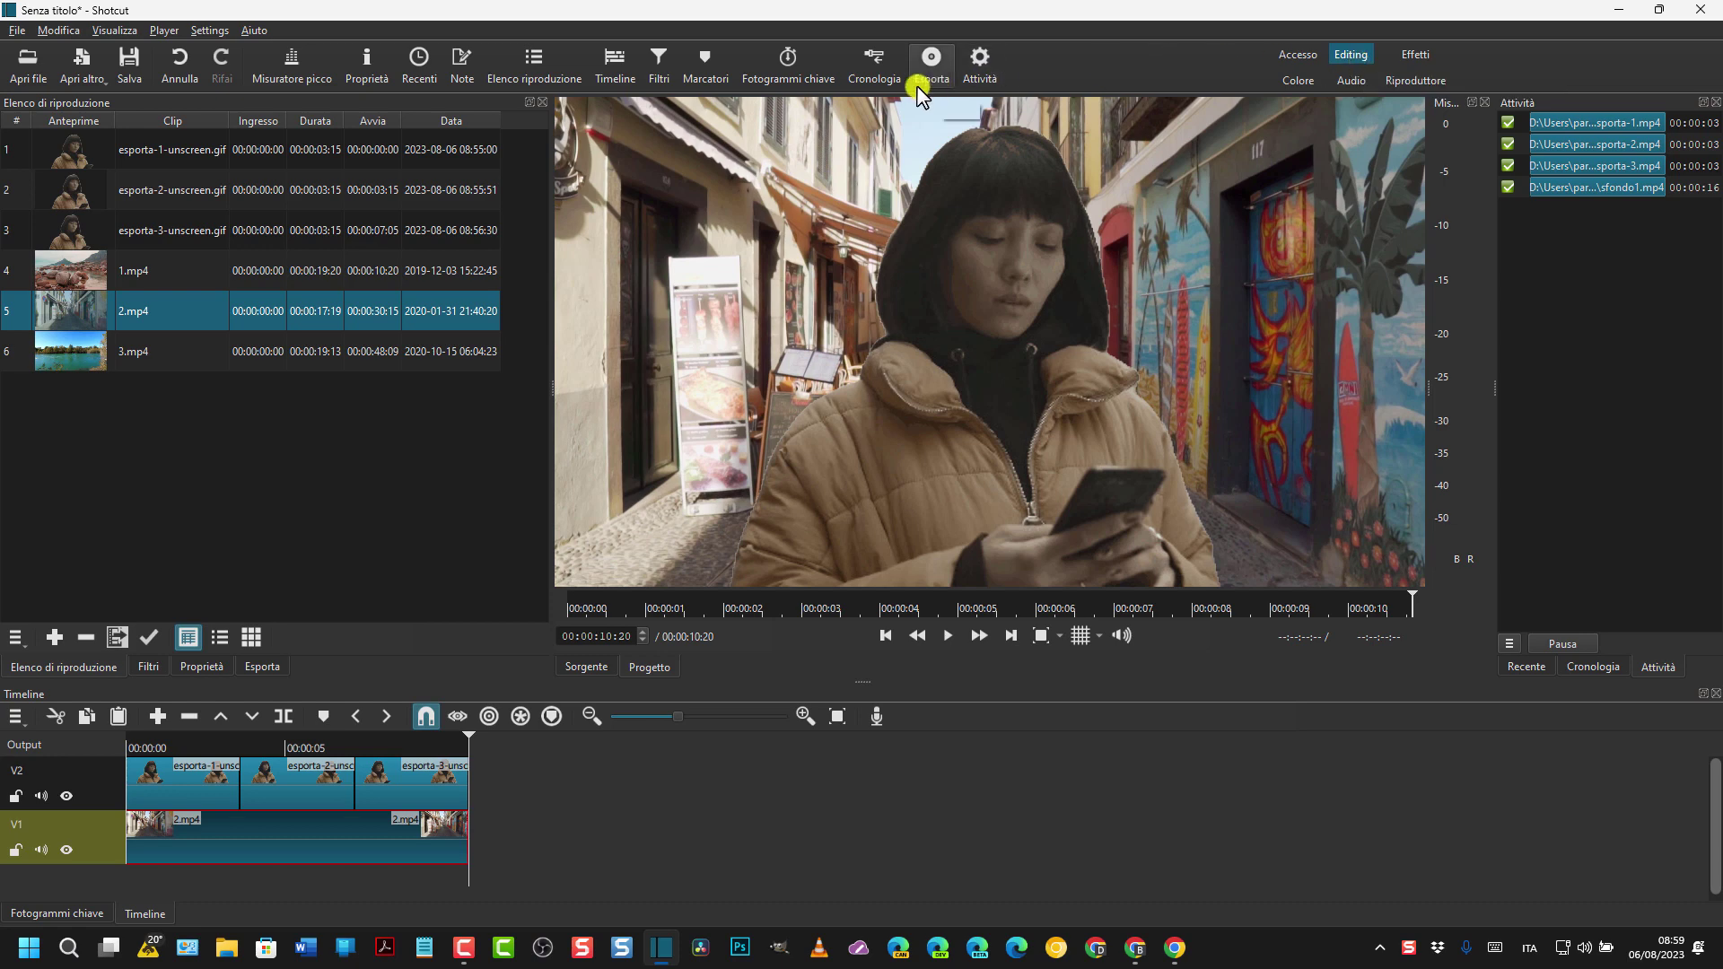
# Export the timeline with the Predefinito preset as an MP4 named sfondo2 in the Downloads folder.
pyautogui.click(931, 61)
pyautogui.click(76, 286)
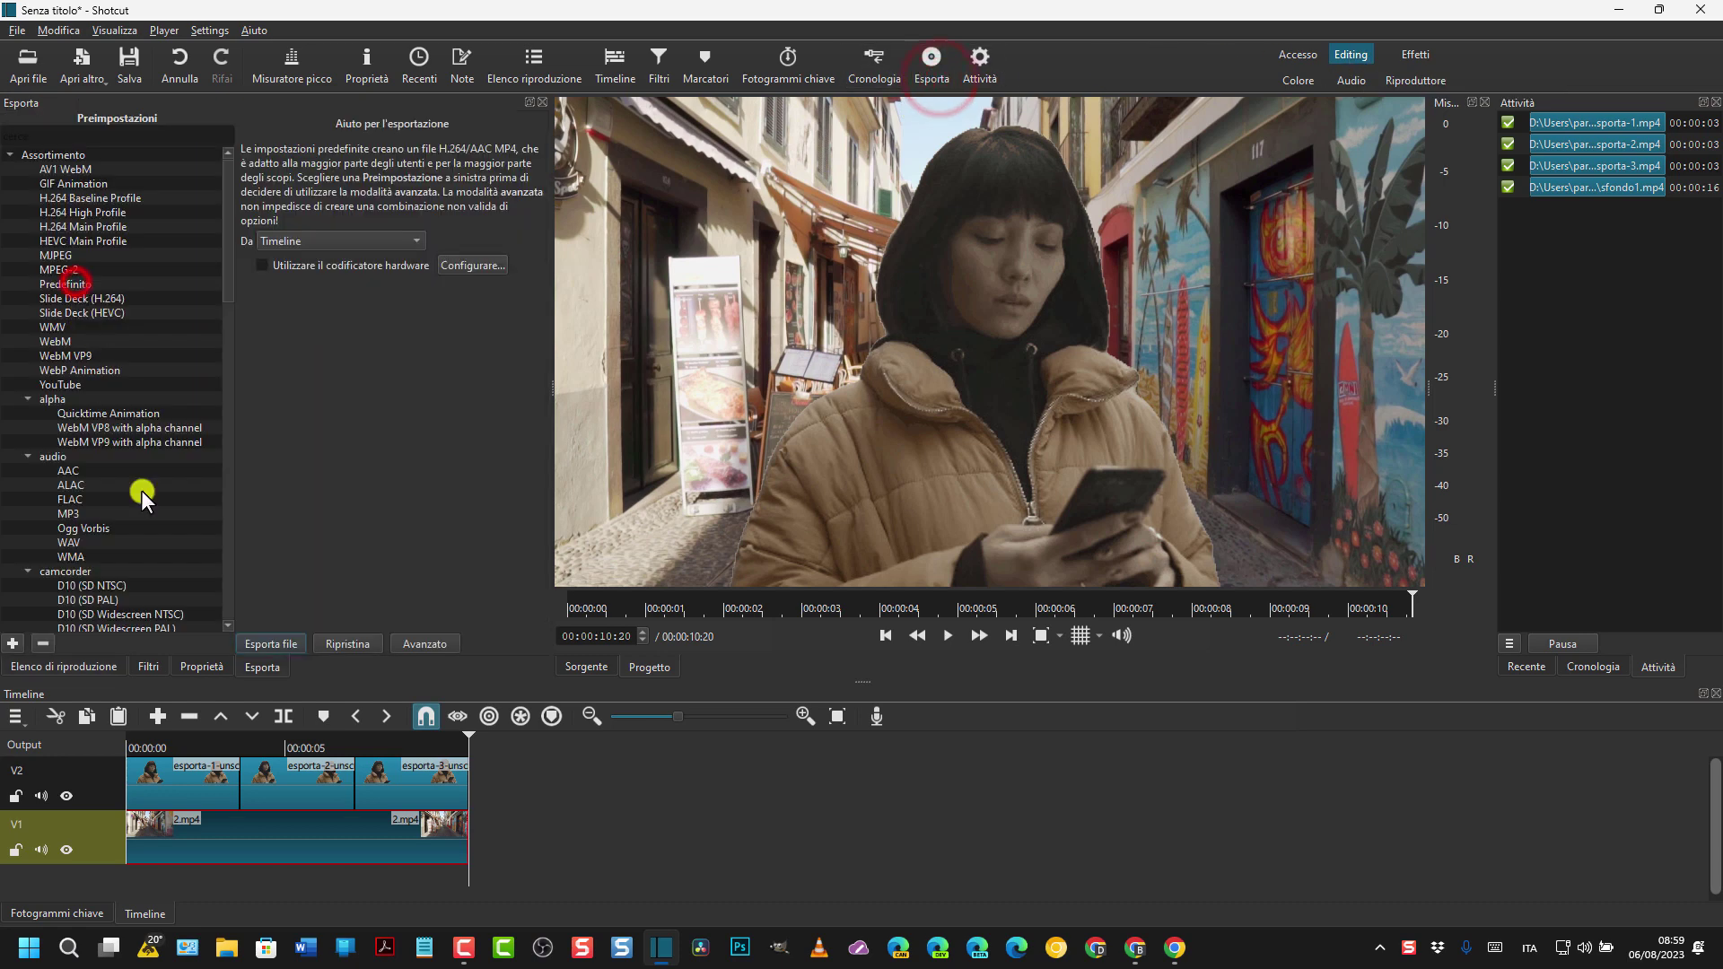
pyautogui.click(272, 643)
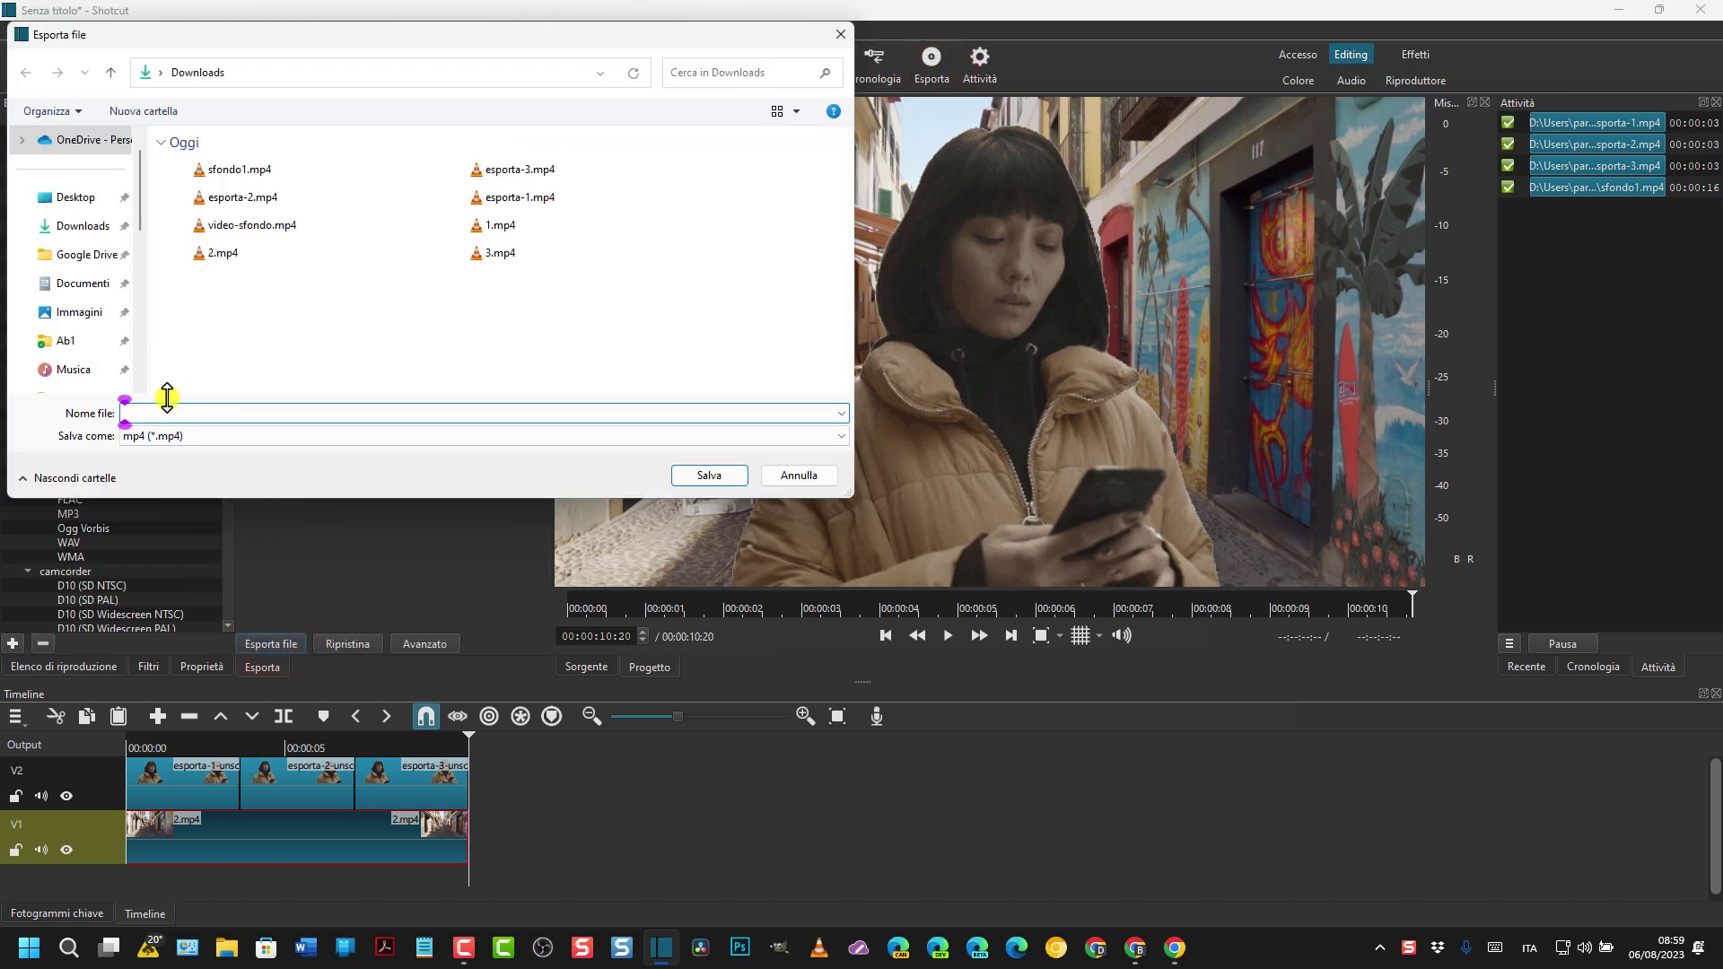
pyautogui.click(163, 414)
pyautogui.write('sfon')
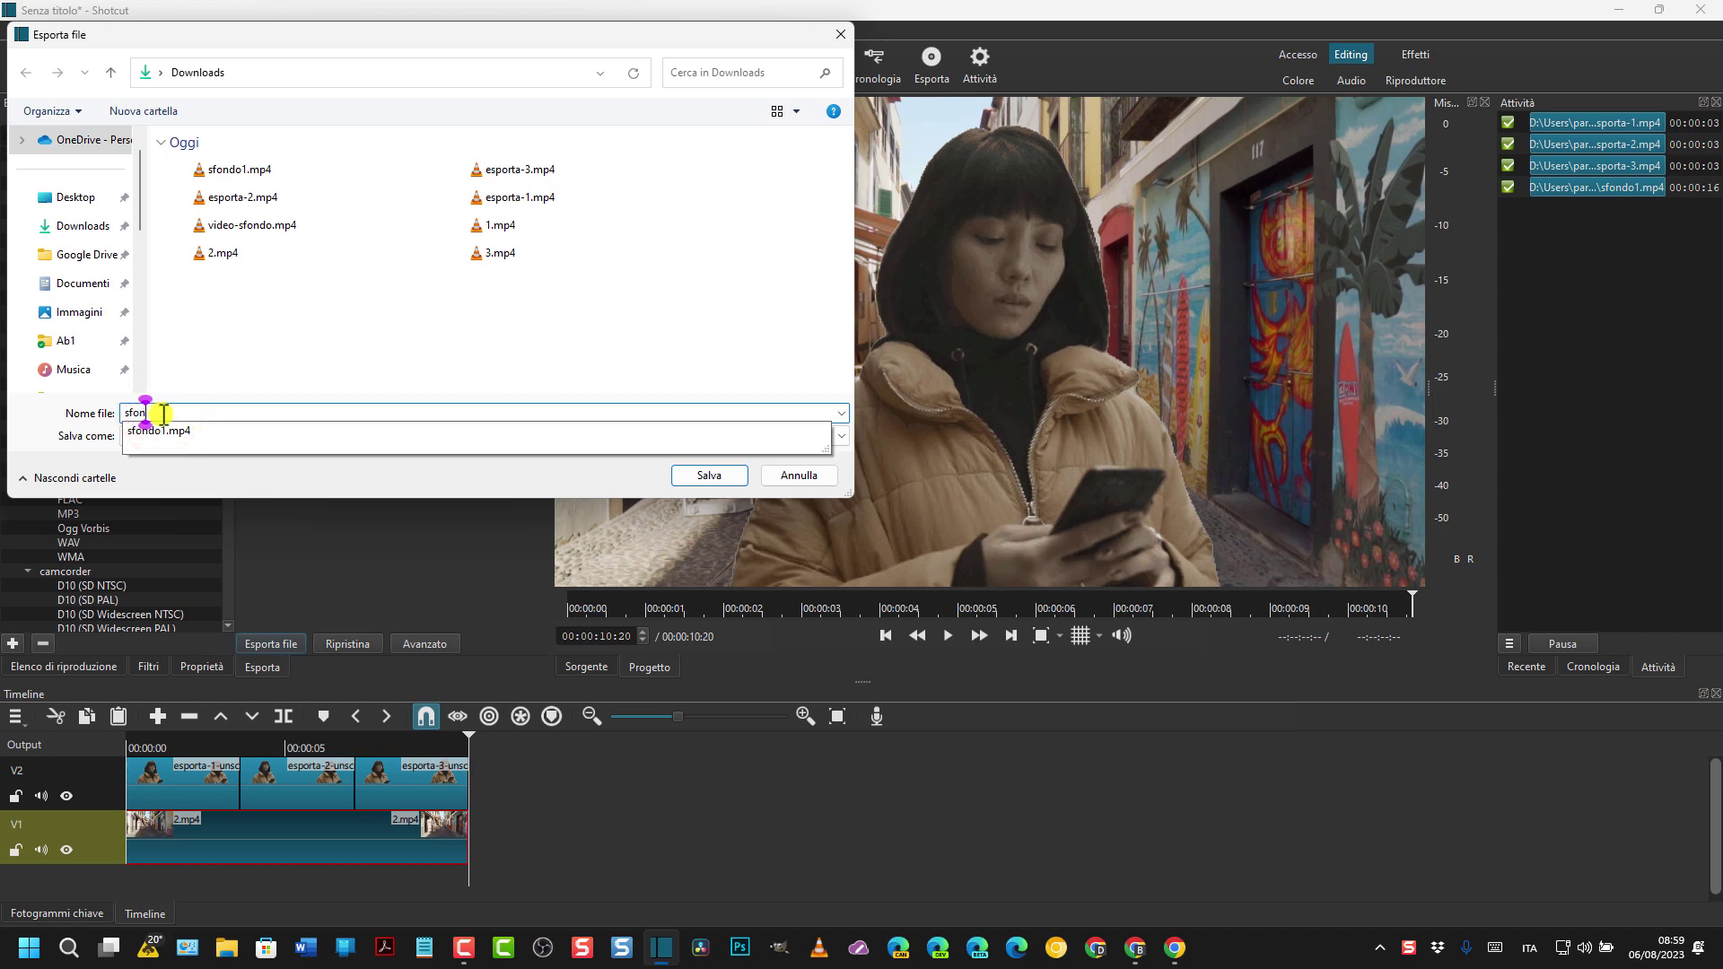
pyautogui.write('do2')
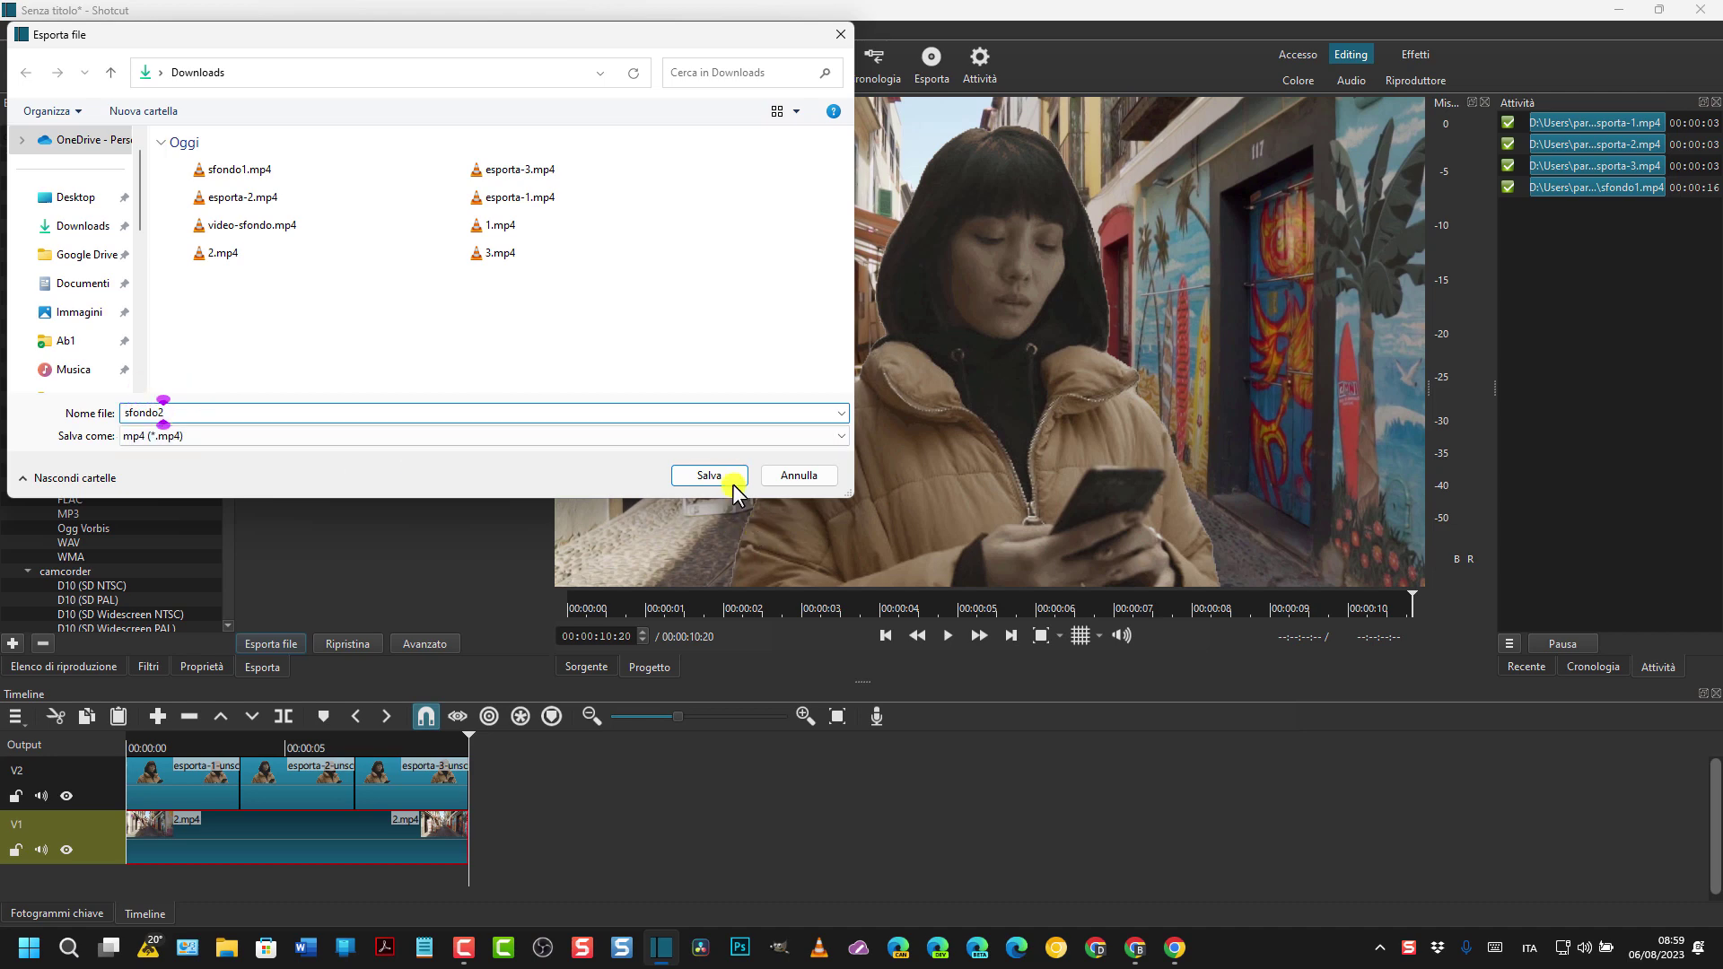
pyautogui.click(709, 476)
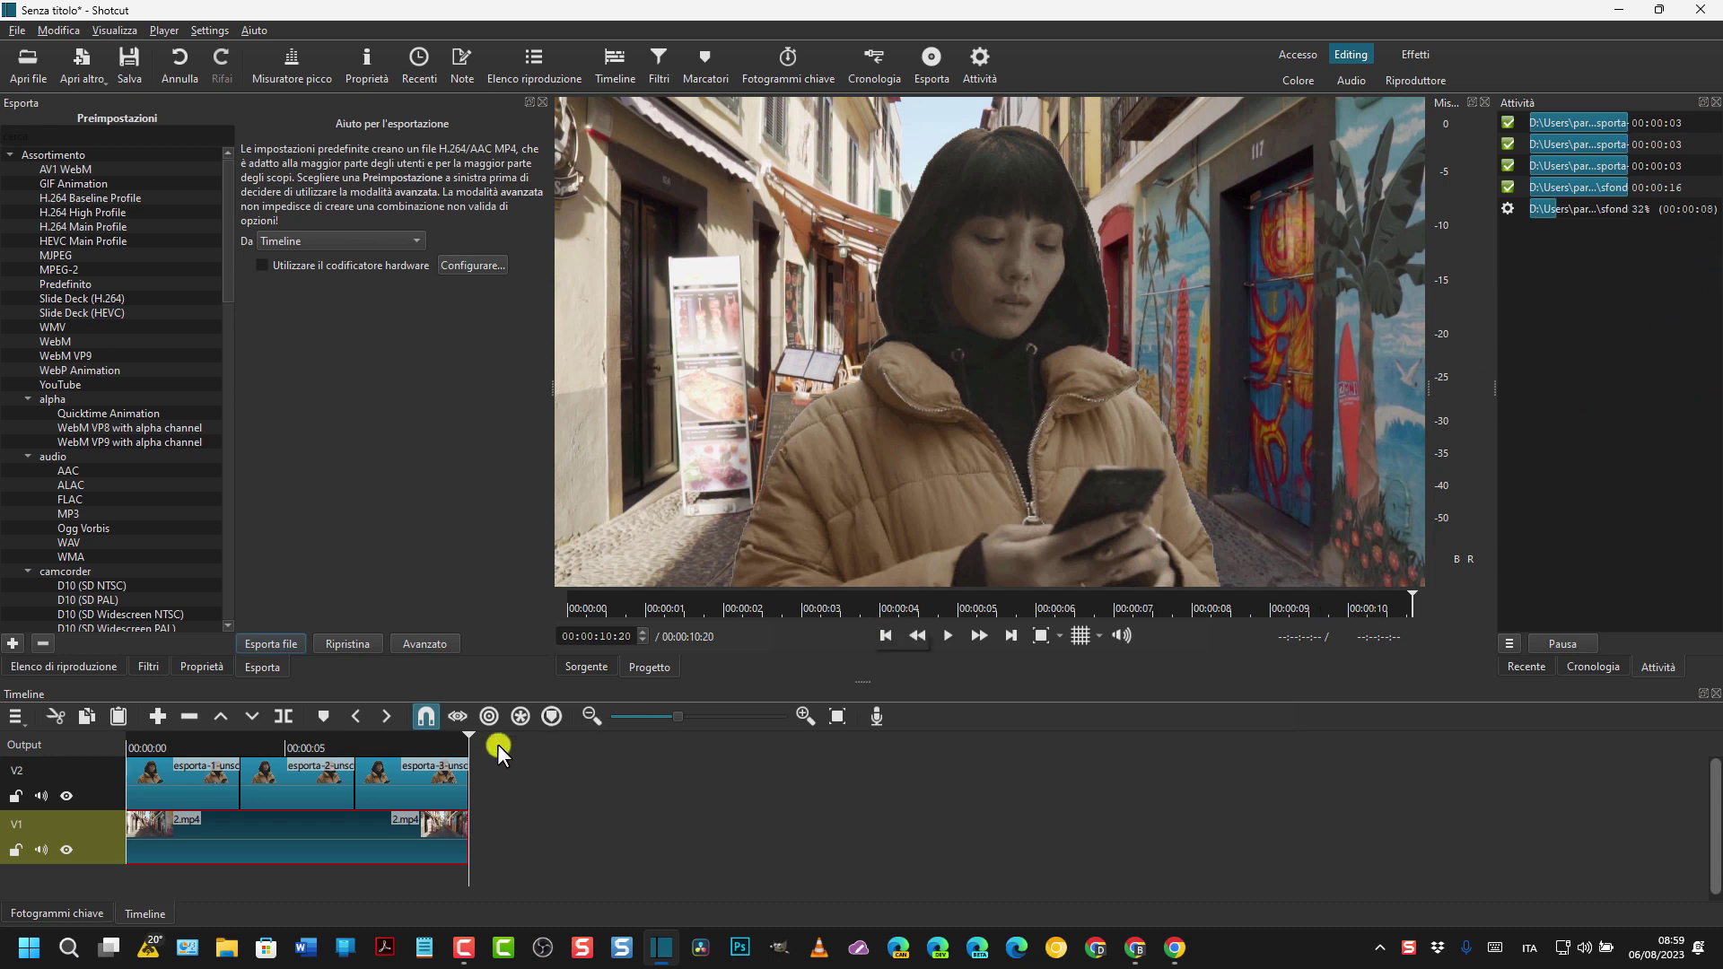
# Replace 2.mp4 on track V1 with 3.mp4 from the playlist and trim its end to match the GIF clips.
pyautogui.moveTo(467, 741); pyautogui.dragTo(298, 755)
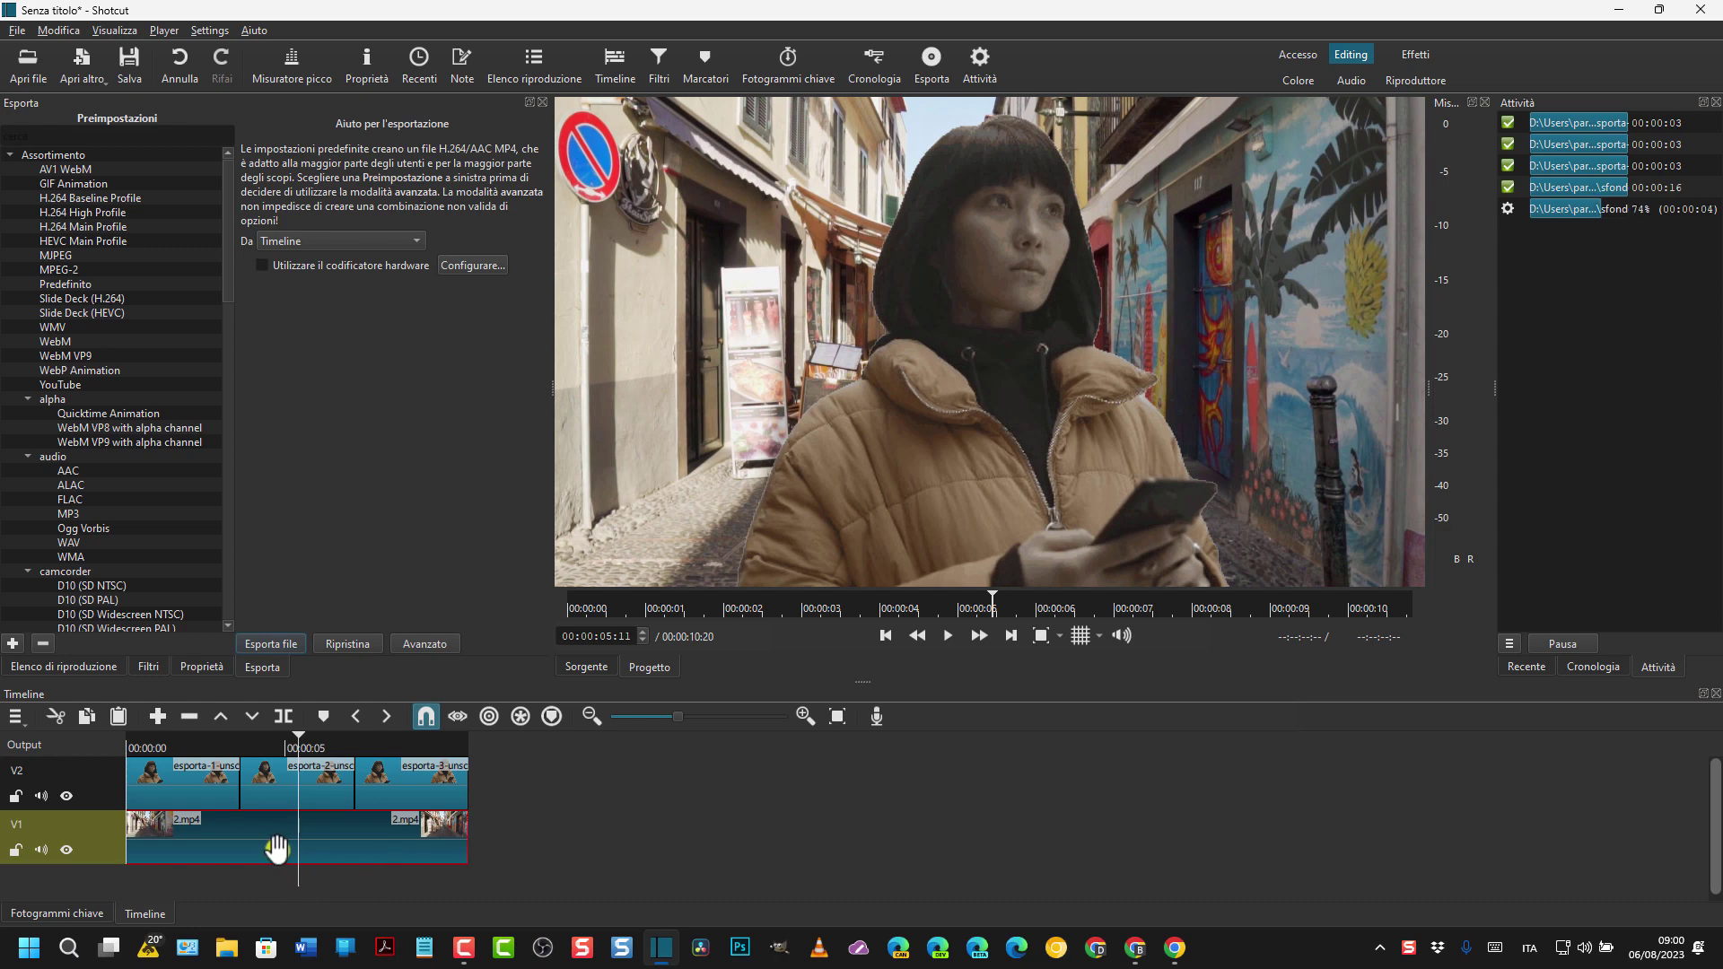
pyautogui.rightClick(276, 848)
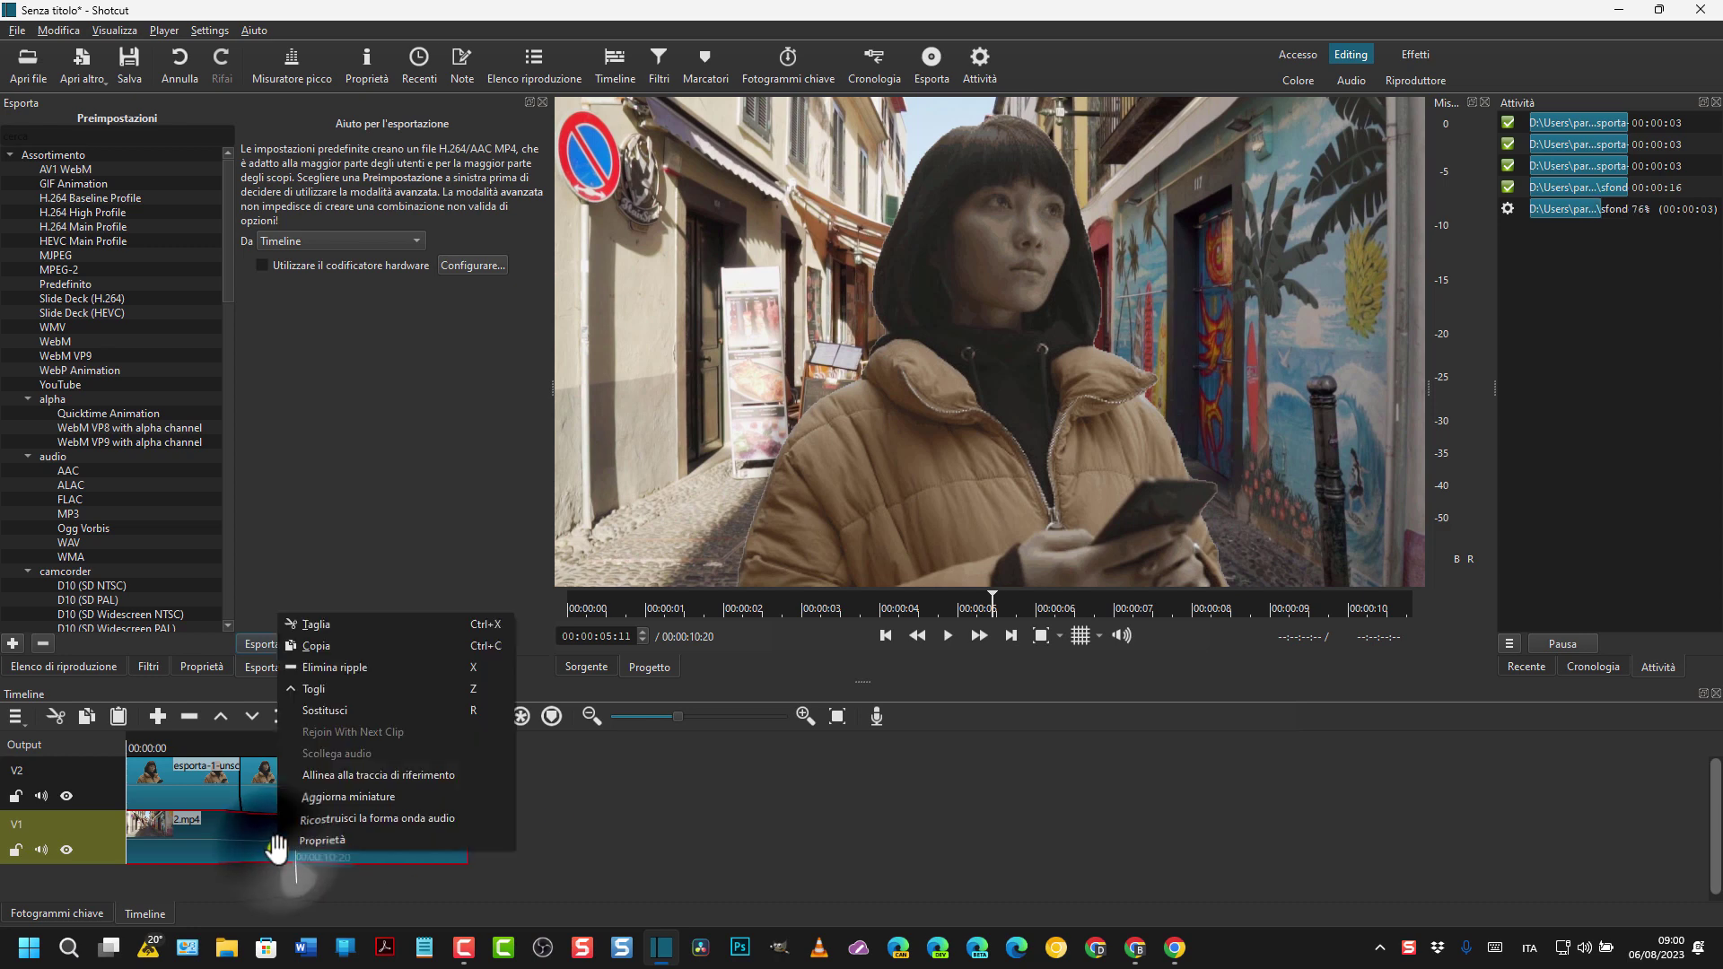
pyautogui.click(314, 624)
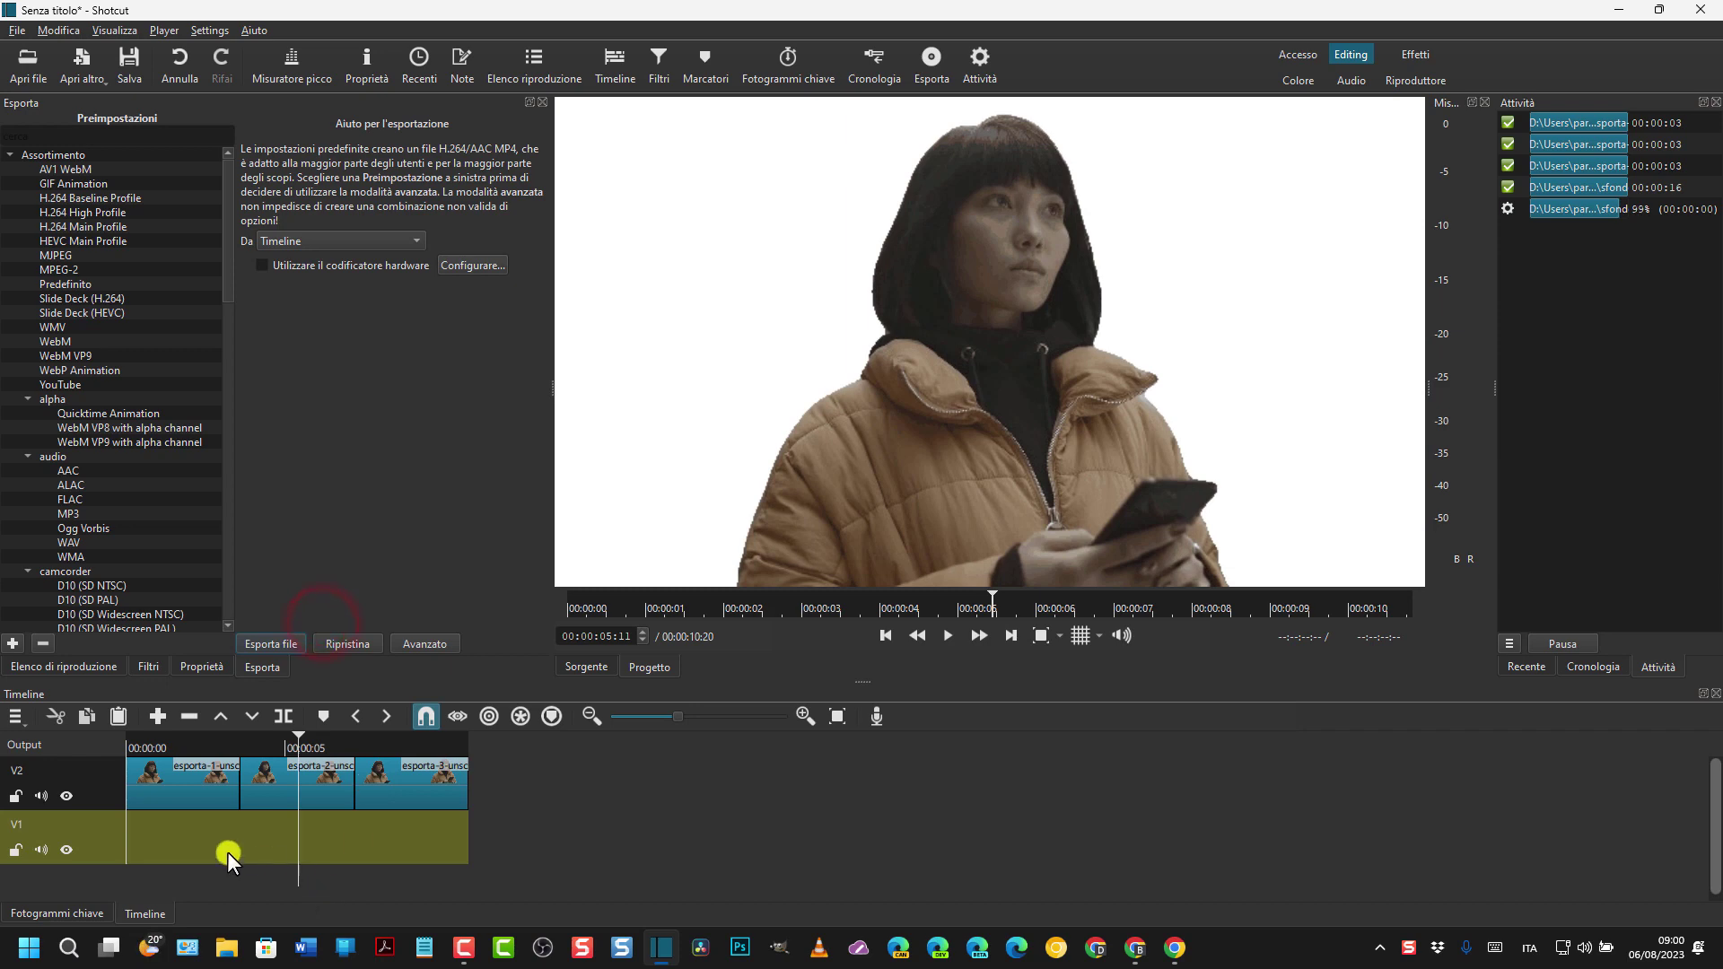
pyautogui.click(534, 62)
pyautogui.moveTo(70, 359); pyautogui.dragTo(216, 835)
pyautogui.moveTo(744, 841); pyautogui.dragTo(467, 840)
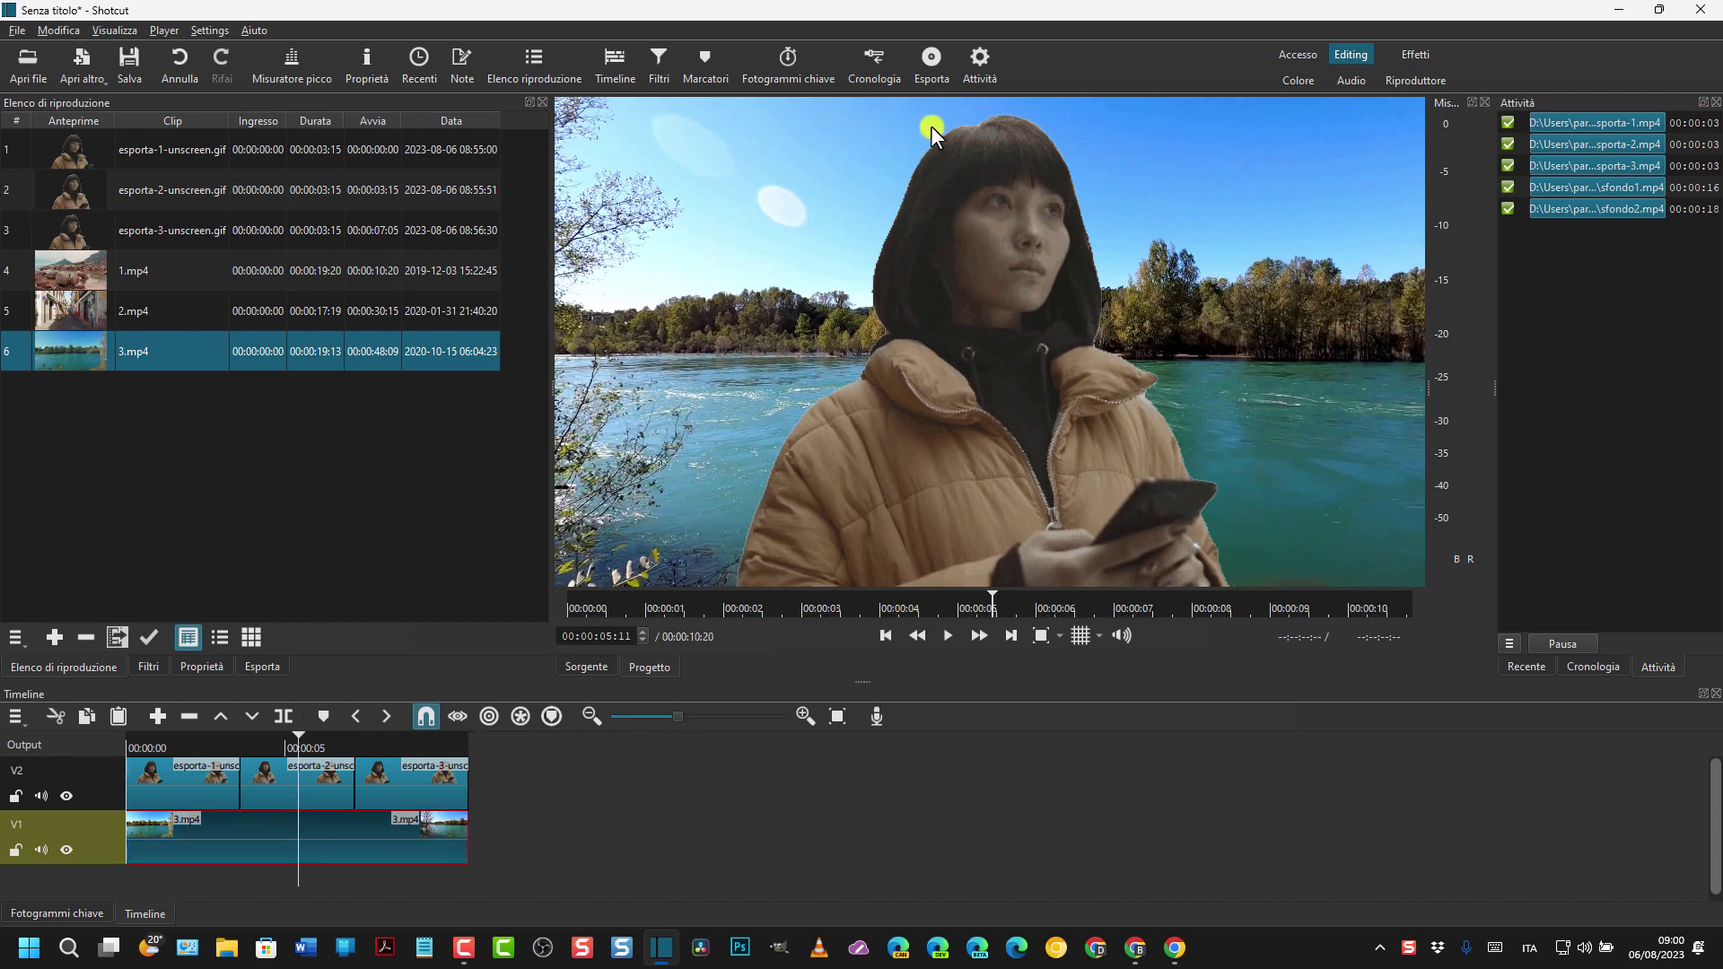
# Export the timeline with the Predefinito preset as an MP4 named sfondo3 in the Downloads folder.
pyautogui.click(932, 61)
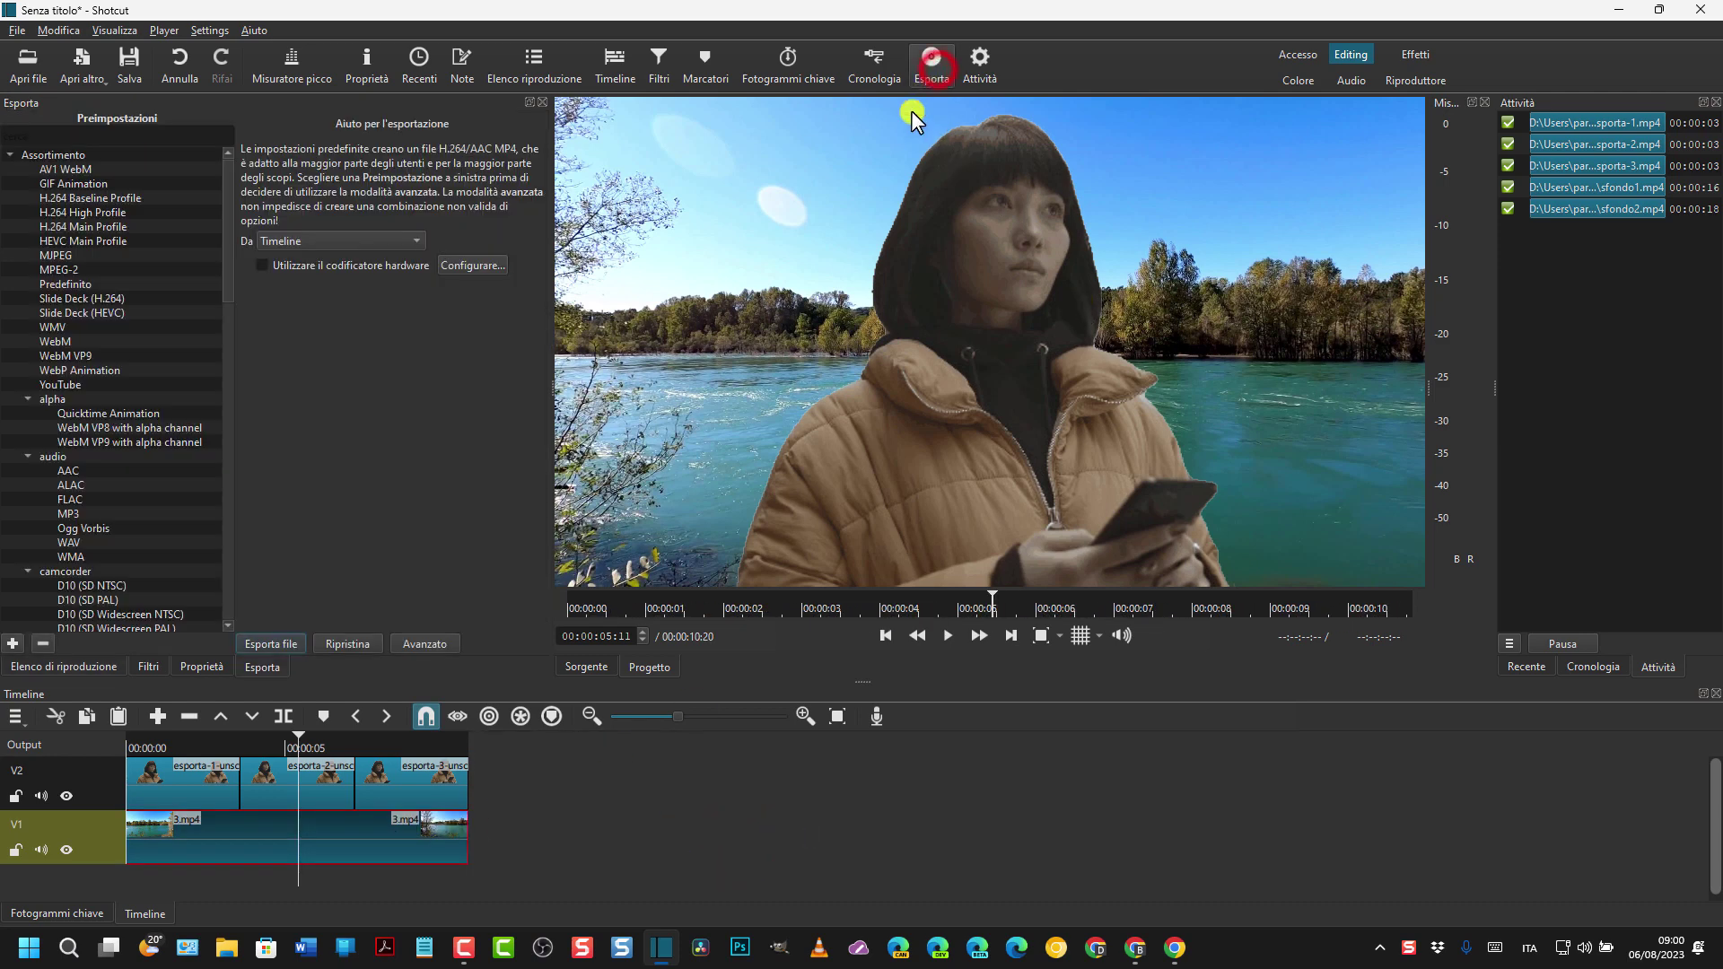
pyautogui.click(74, 284)
pyautogui.click(269, 644)
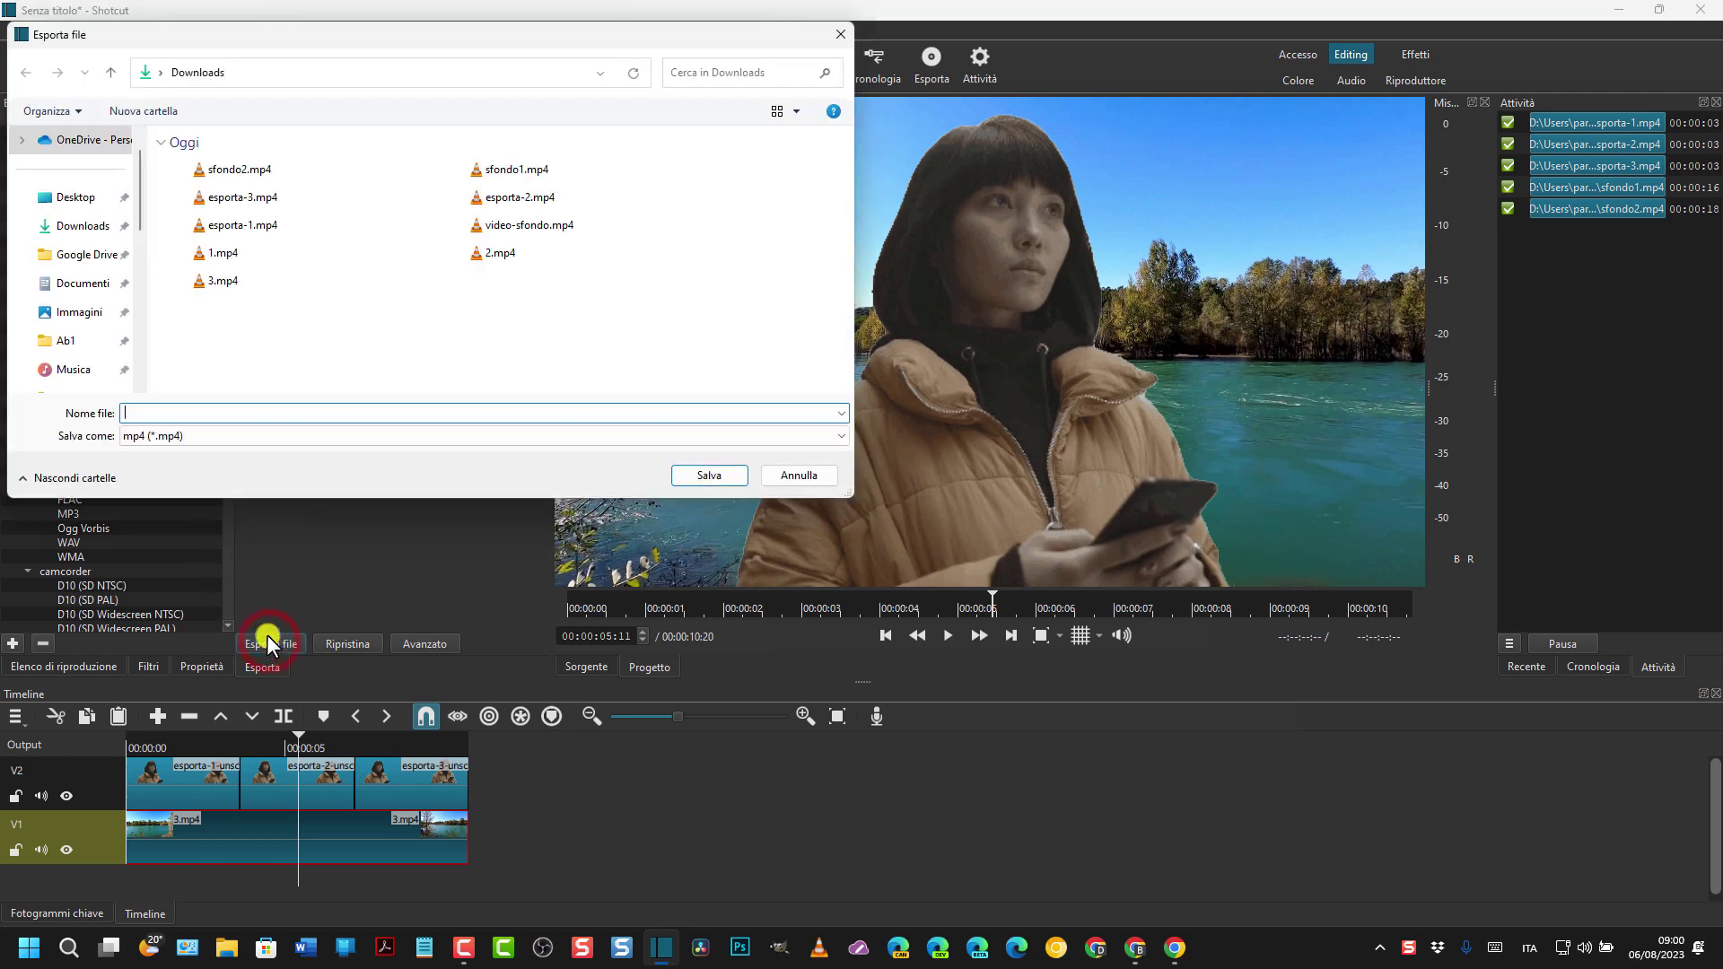
pyautogui.click(170, 419)
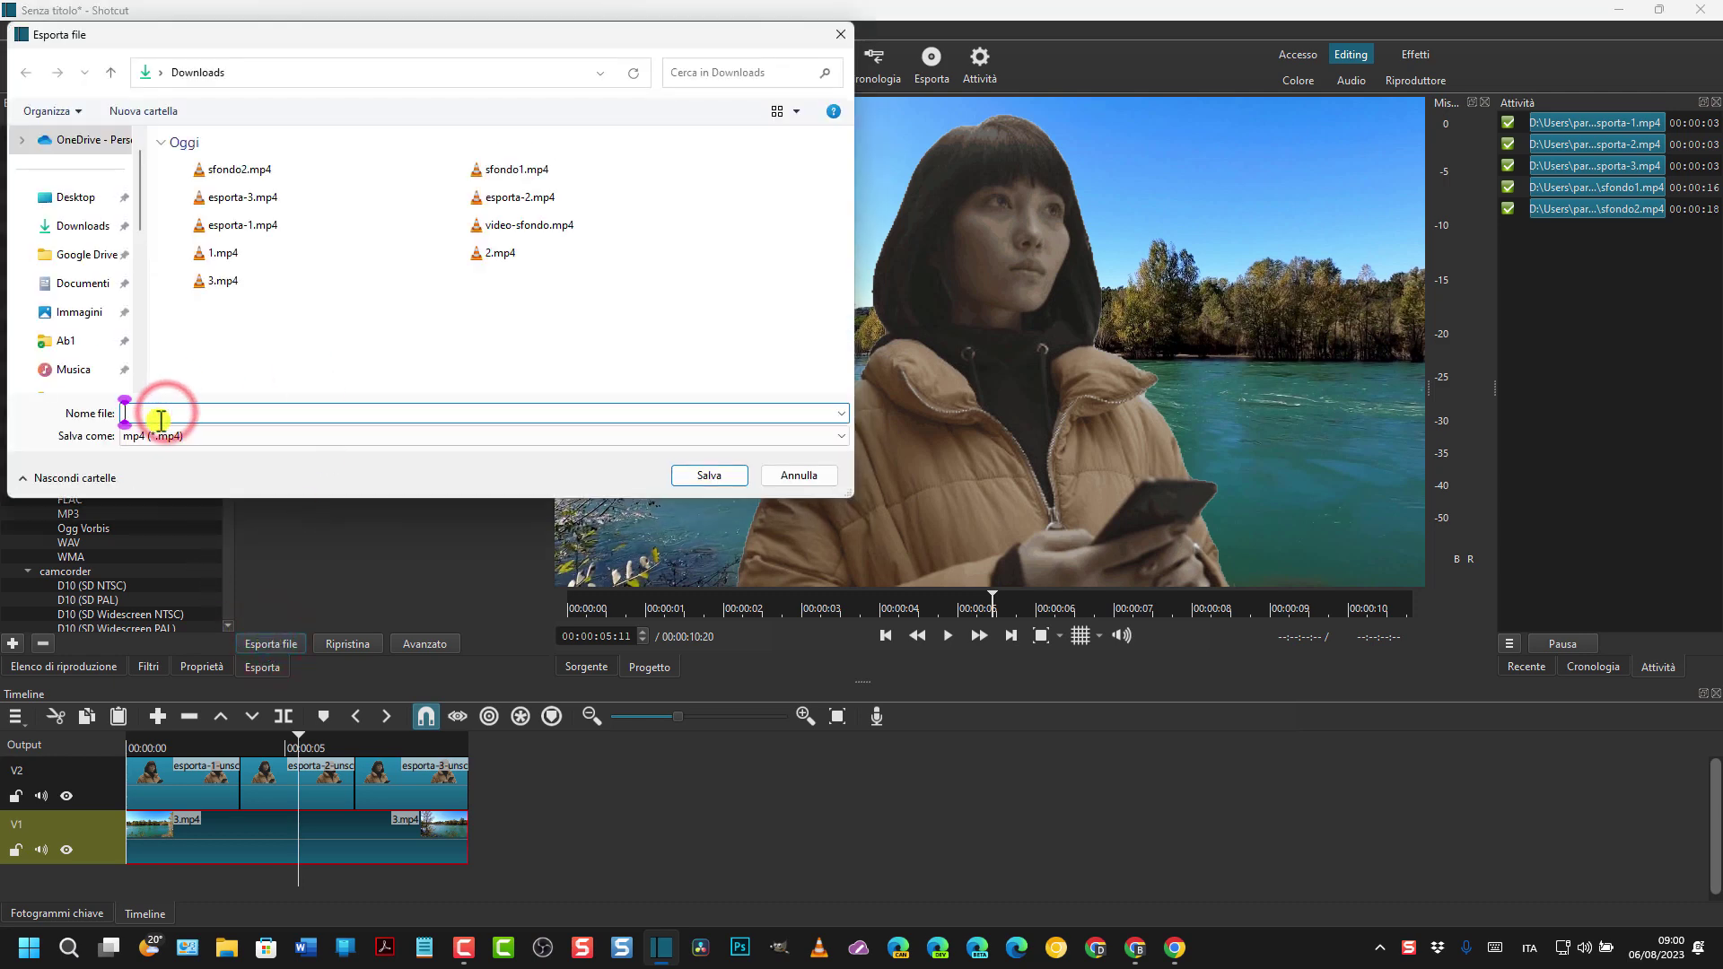
pyautogui.write('sfondo')
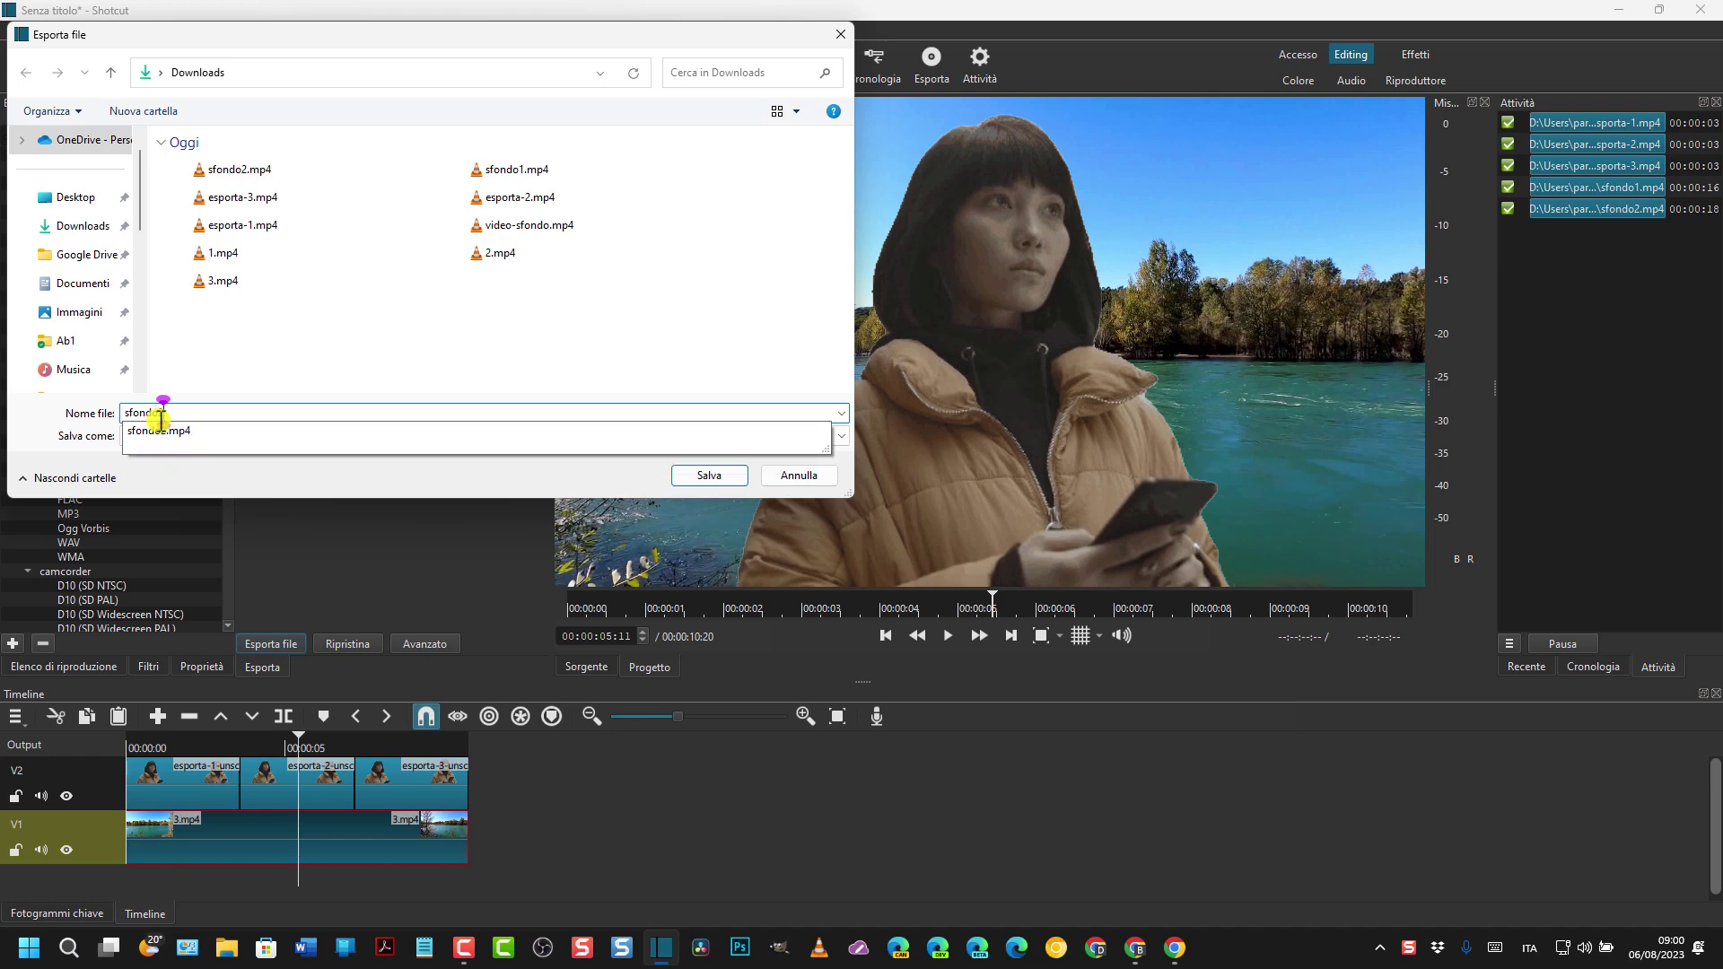
pyautogui.write('3')
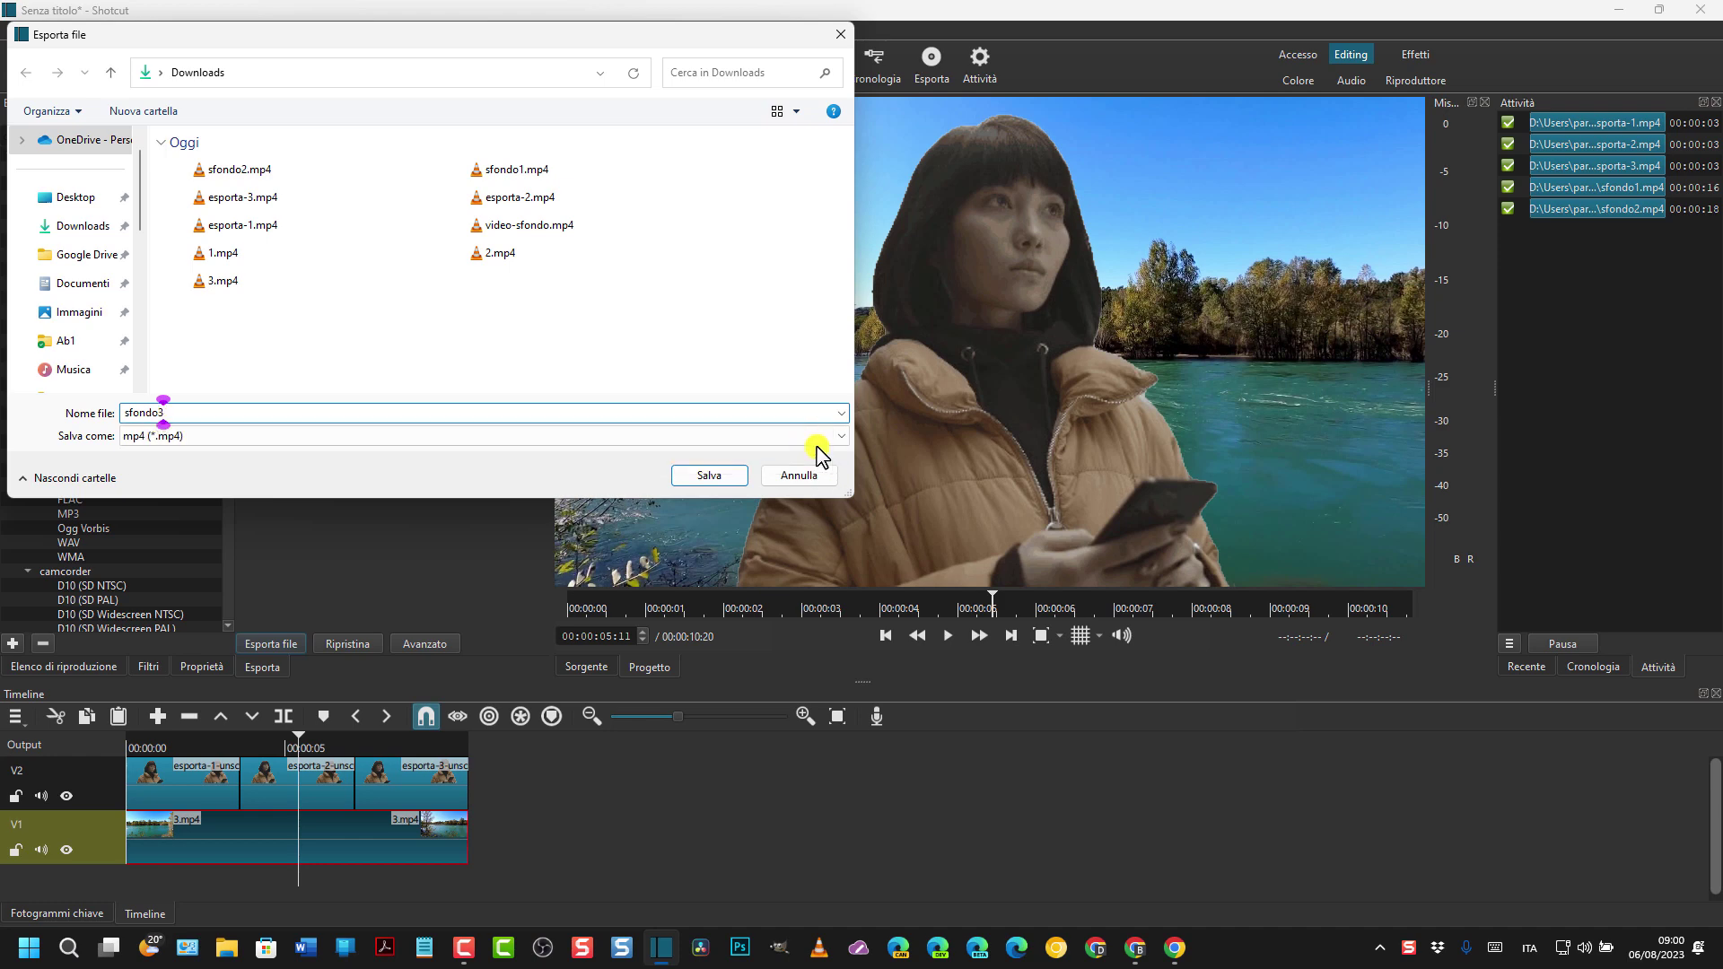
pyautogui.click(695, 474)
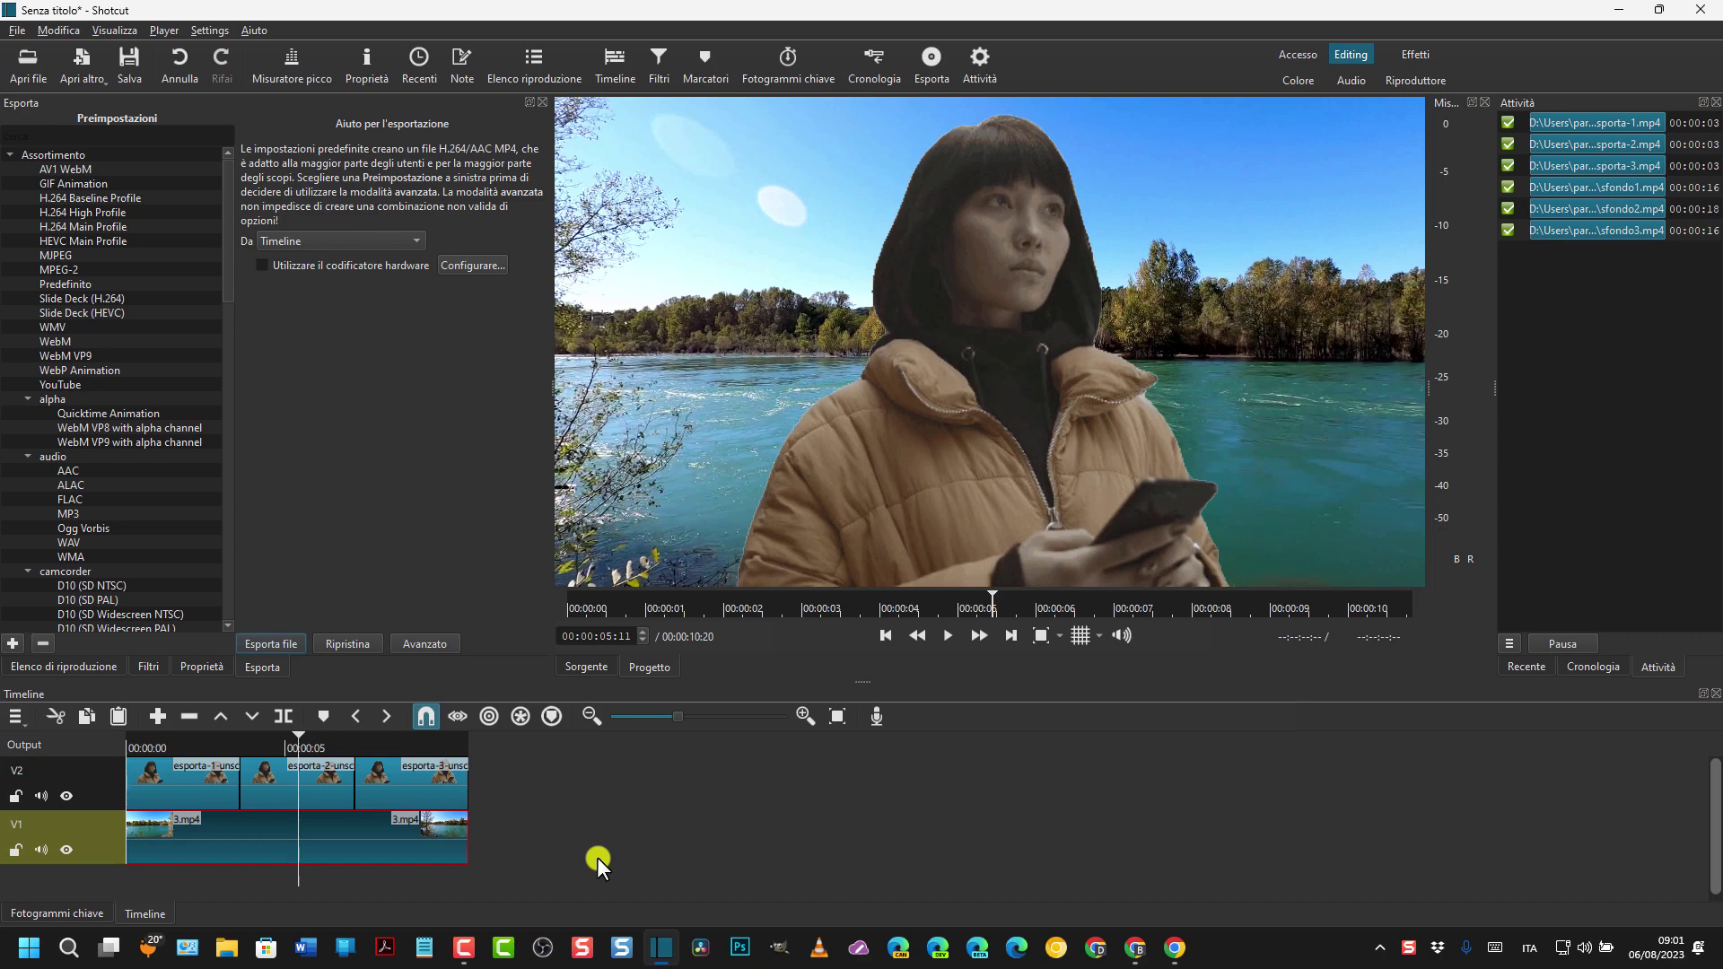
# Switch to the Chrome browser and go to the Unscreen home page.
pyautogui.hotkey('alt', 'Tab')
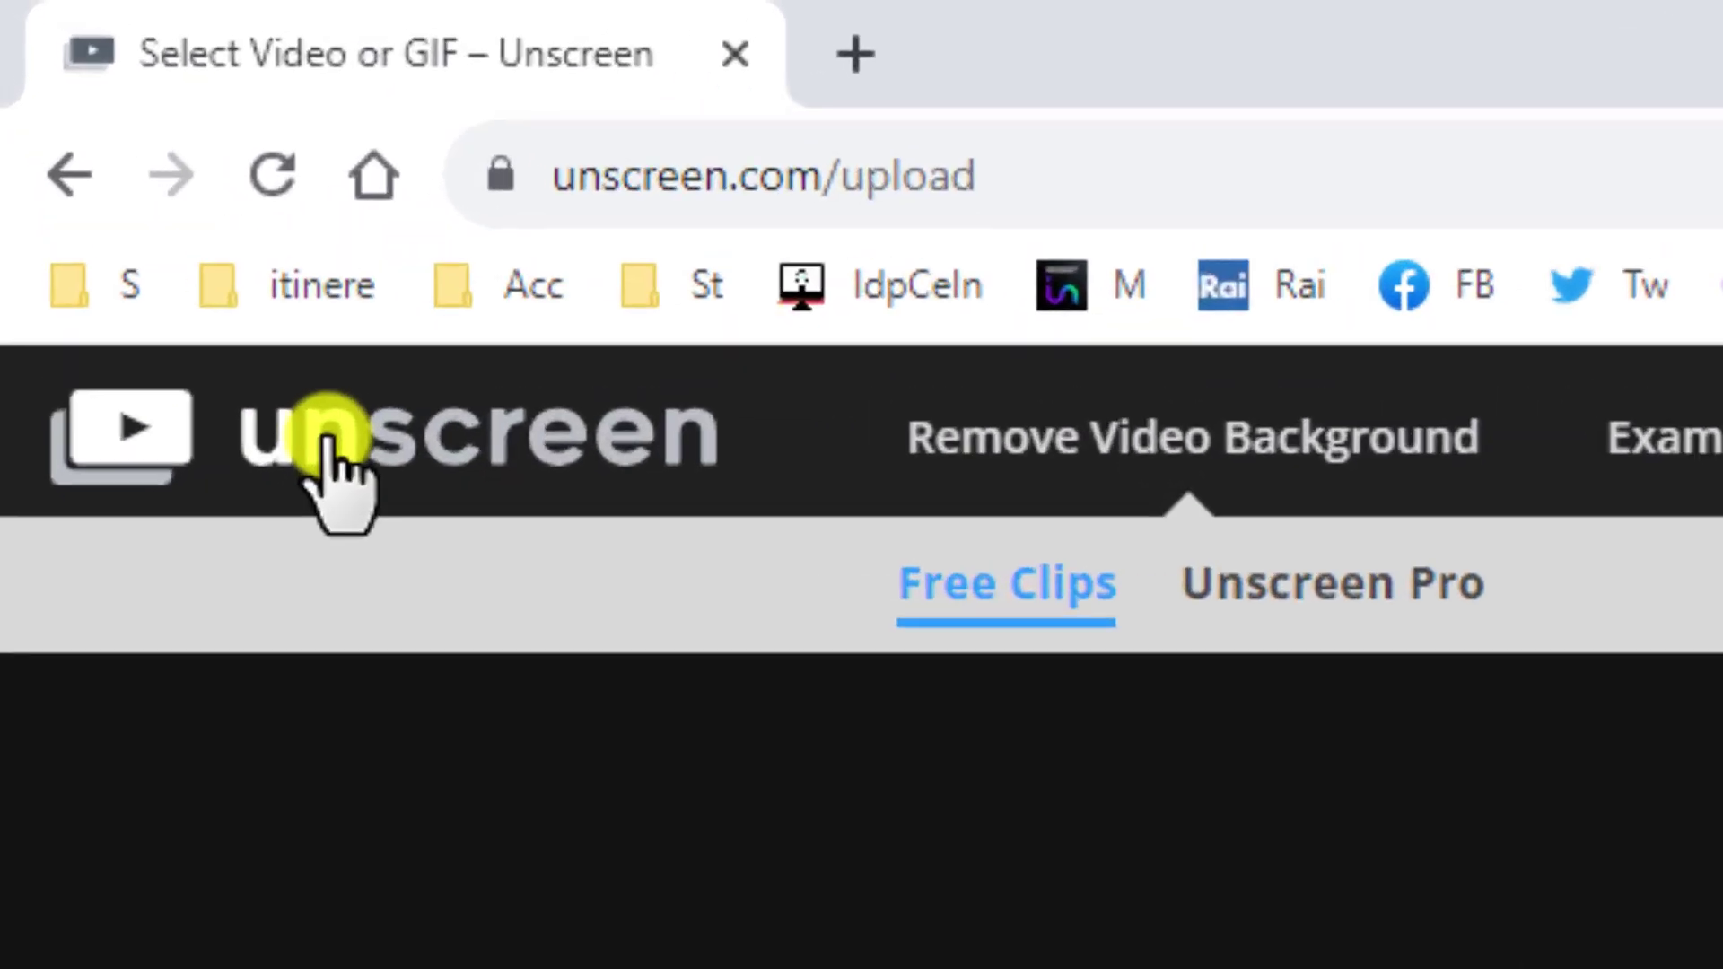
pyautogui.click(90, 122)
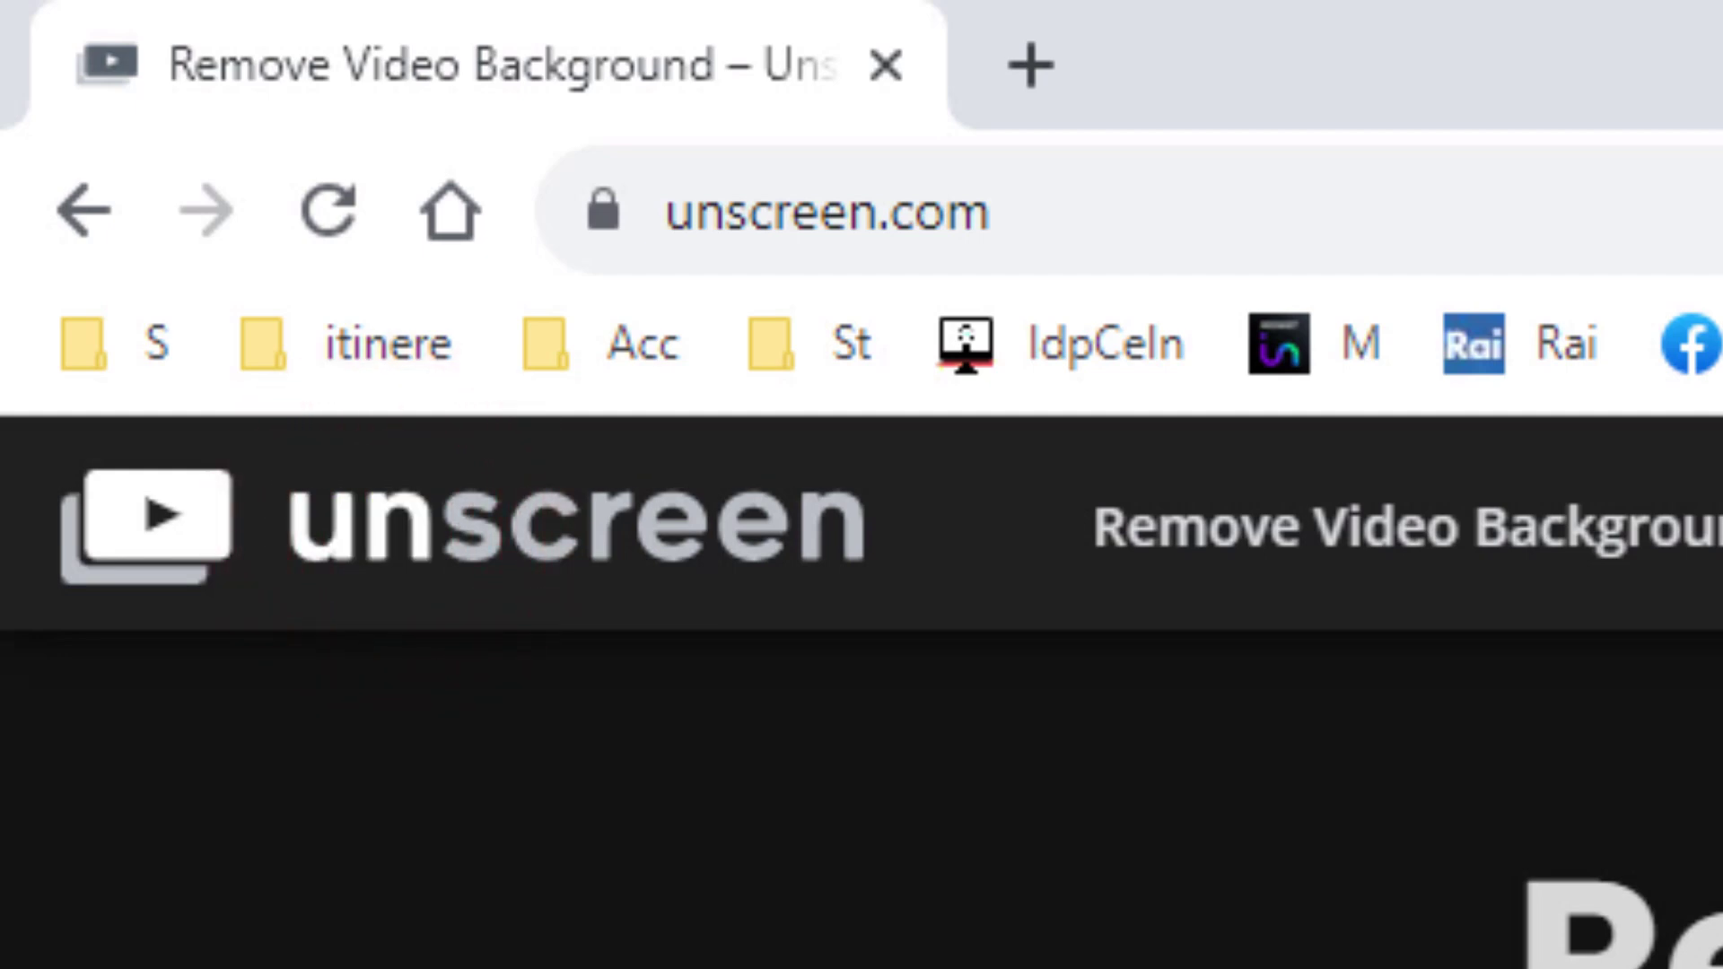